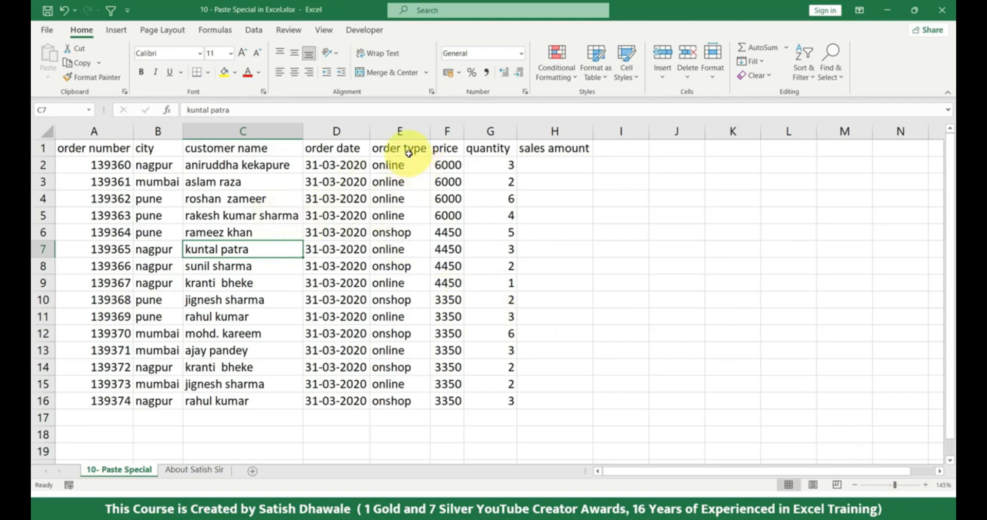
Copy the order table A1:G16 and examine the available paste options and the Paste Special dialog without pasting
drag(409, 152, 404, 188)
drag(113, 148, 495, 399)
key(ctrl+c)
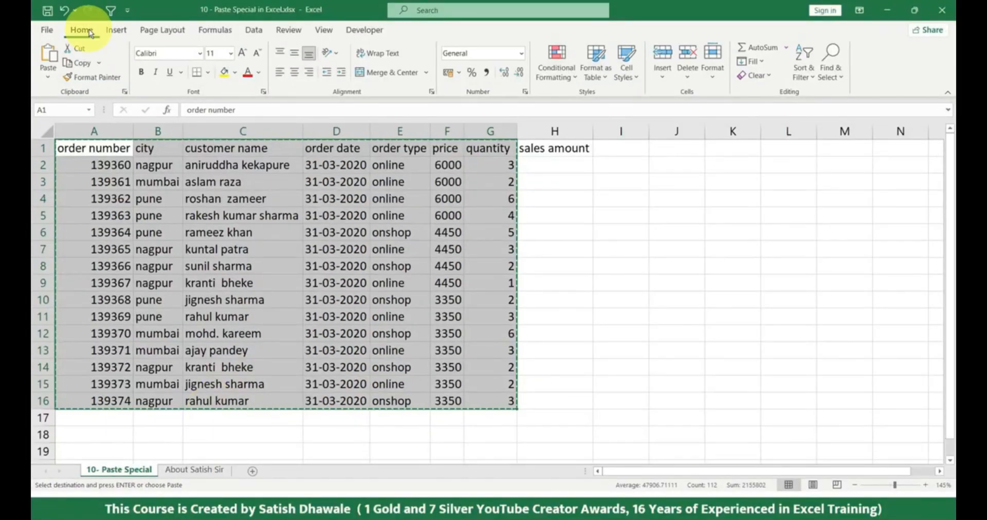
click(47, 80)
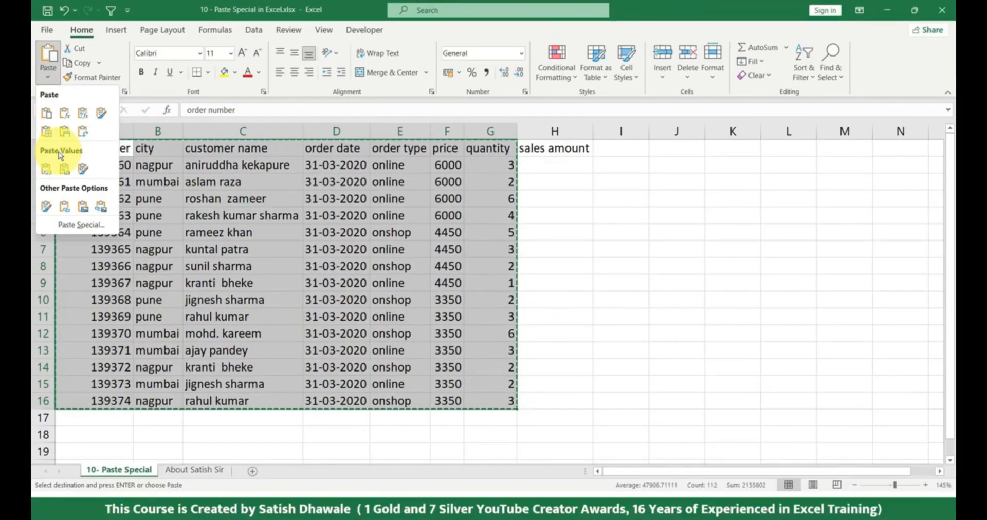
click(80, 224)
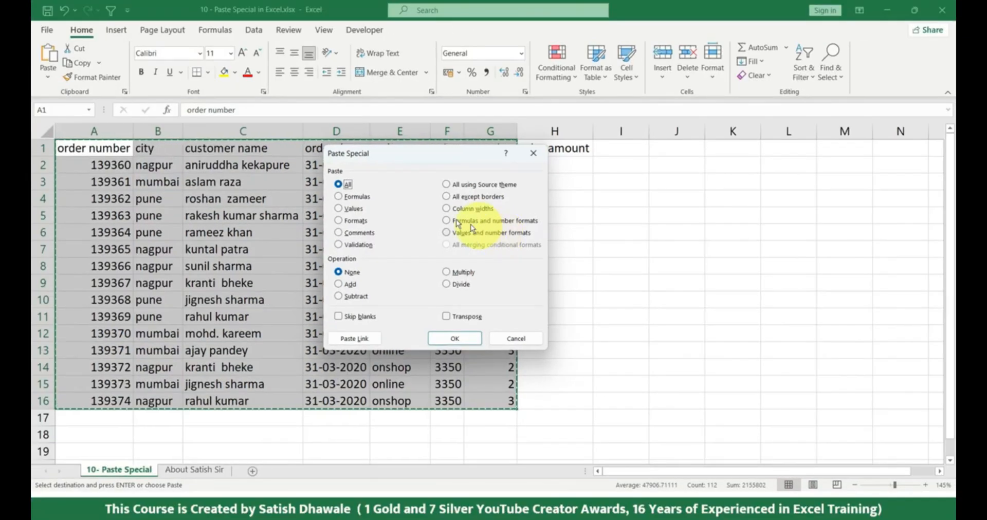
key(Escape)
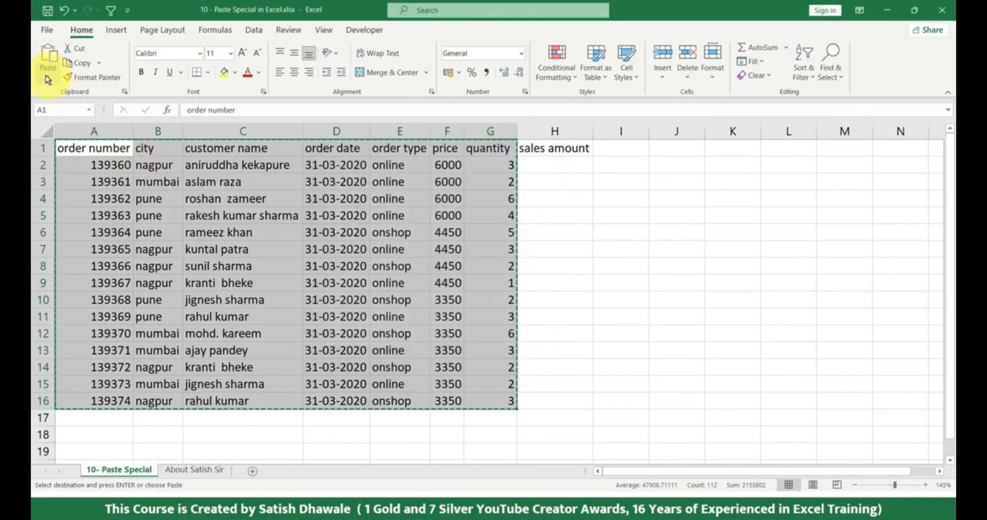
click(48, 77)
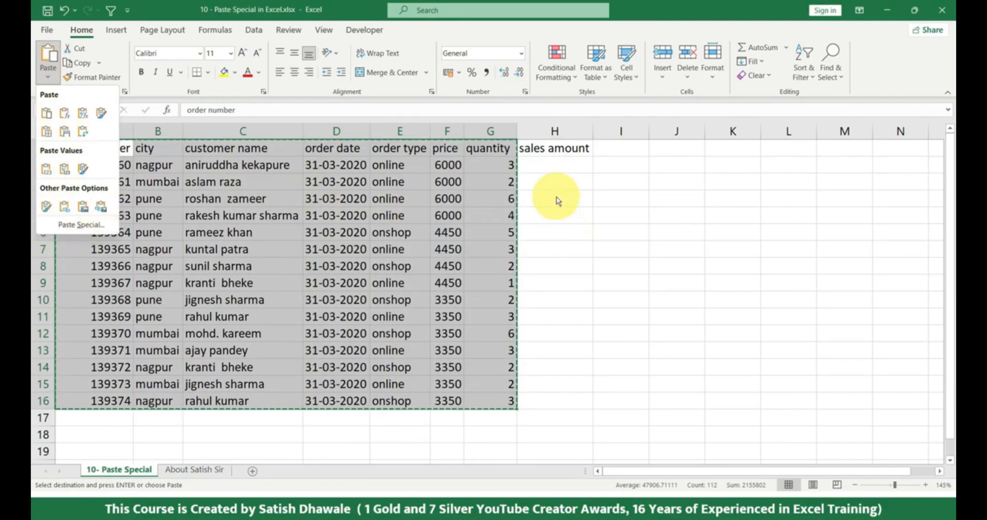
click(82, 225)
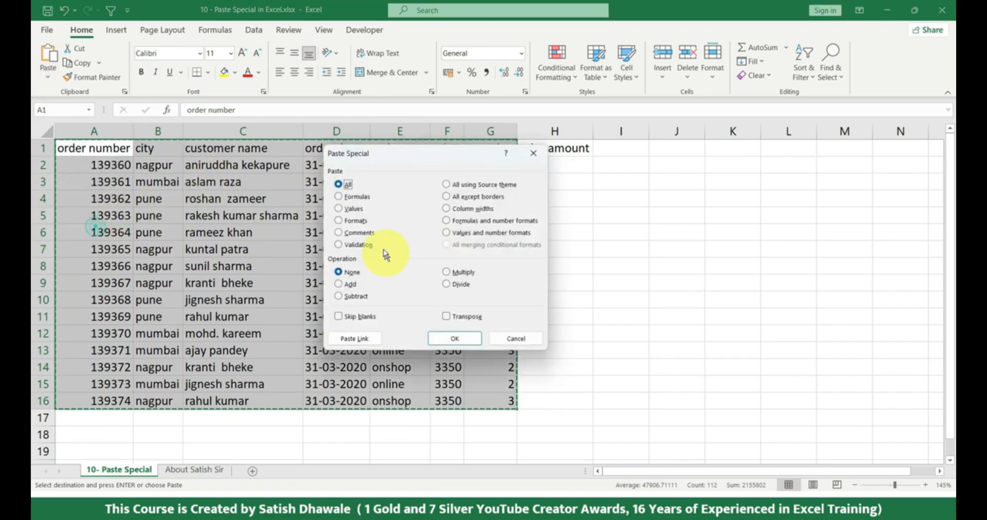
key(Escape)
click(47, 72)
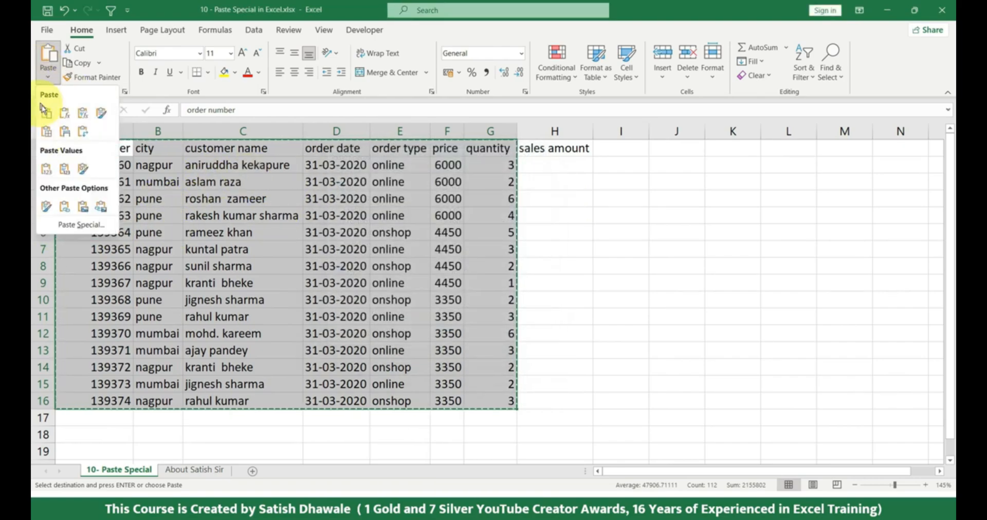
key(Escape)
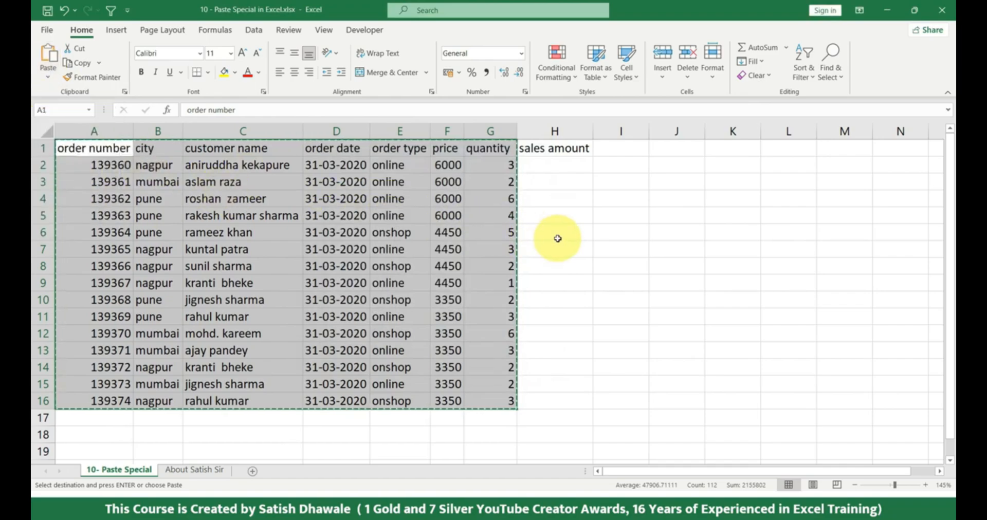
key(Escape)
Calculate the sales amount in H2 with the formula =F2*G2 and fill it down to H16
click(556, 233)
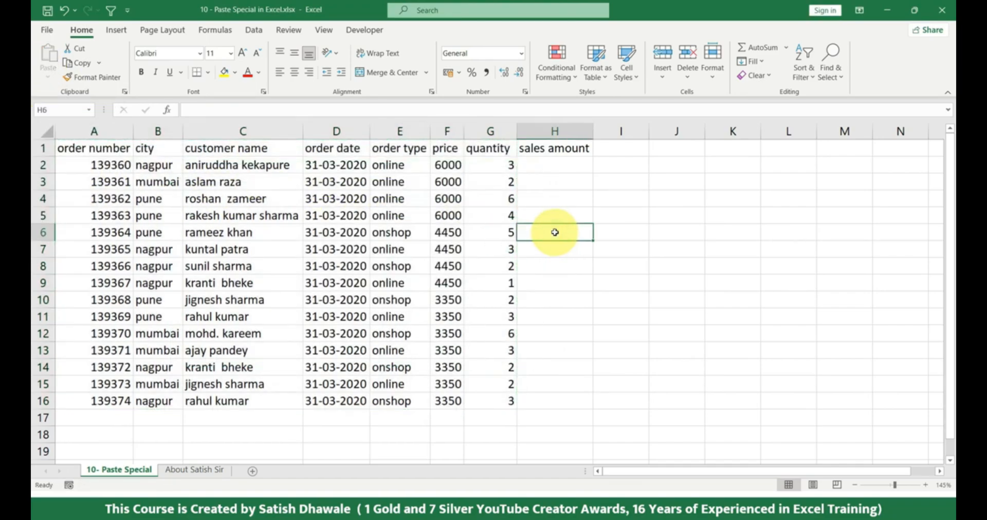
click(572, 165)
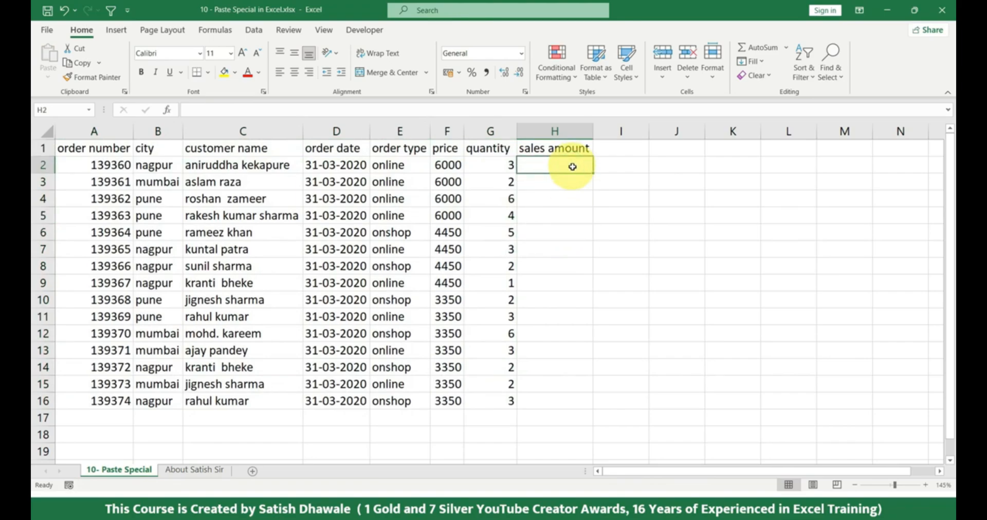
text(=)
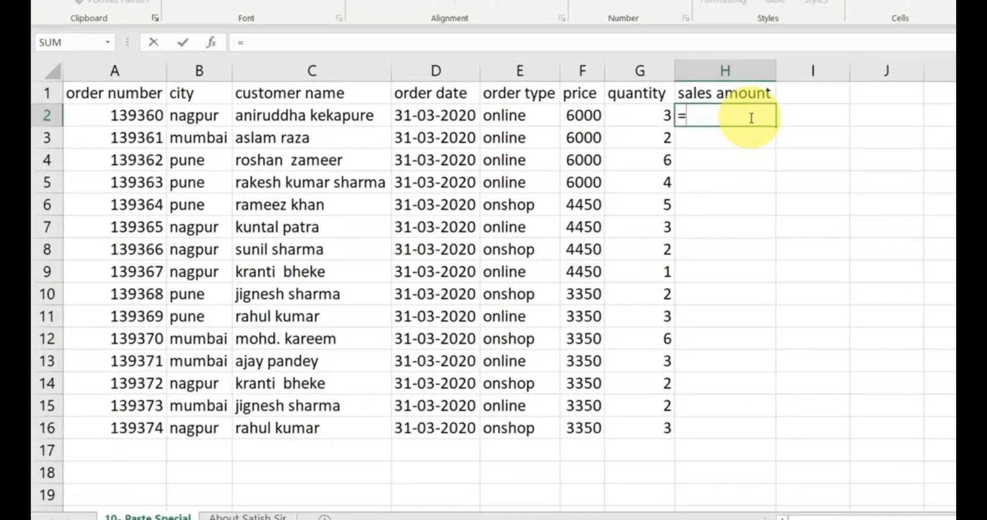
click(444, 161)
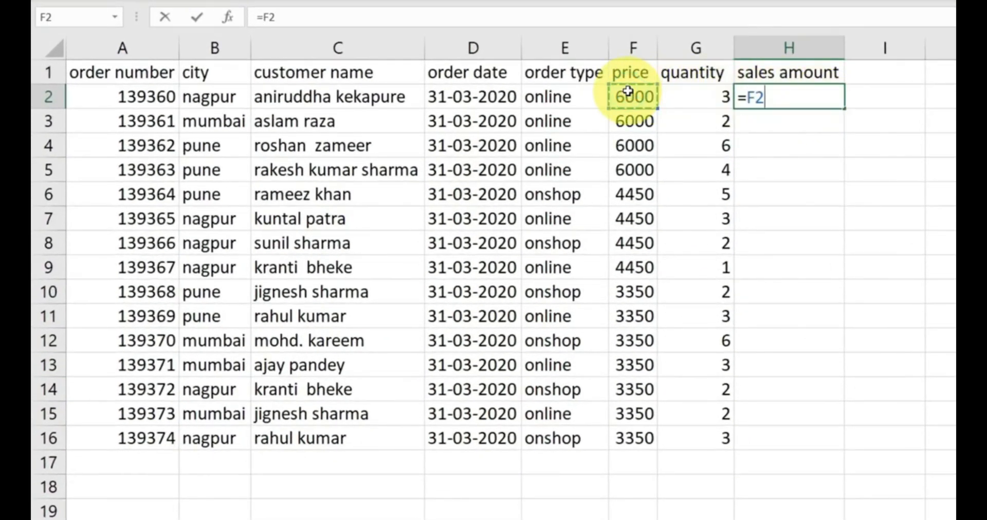
text(*)
click(694, 95)
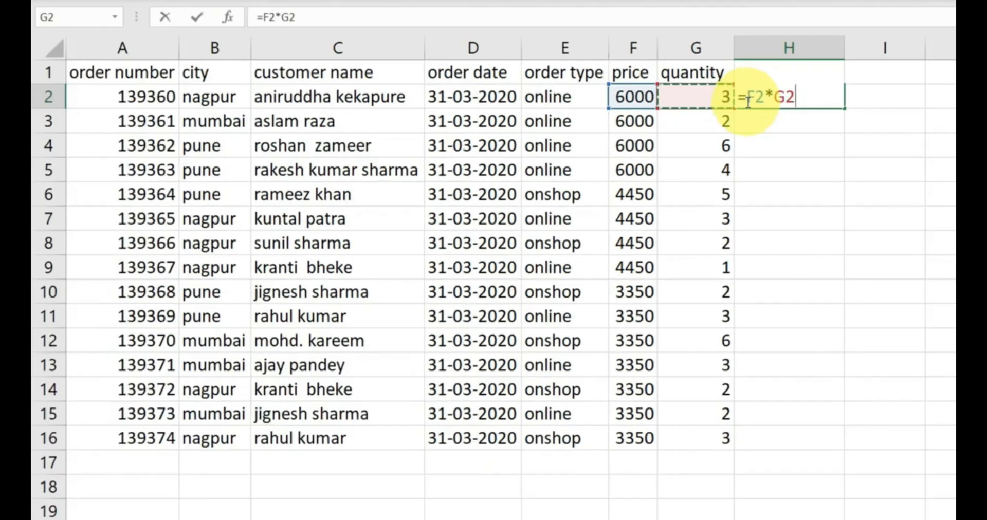
key(Return)
key(Return)
click(820, 96)
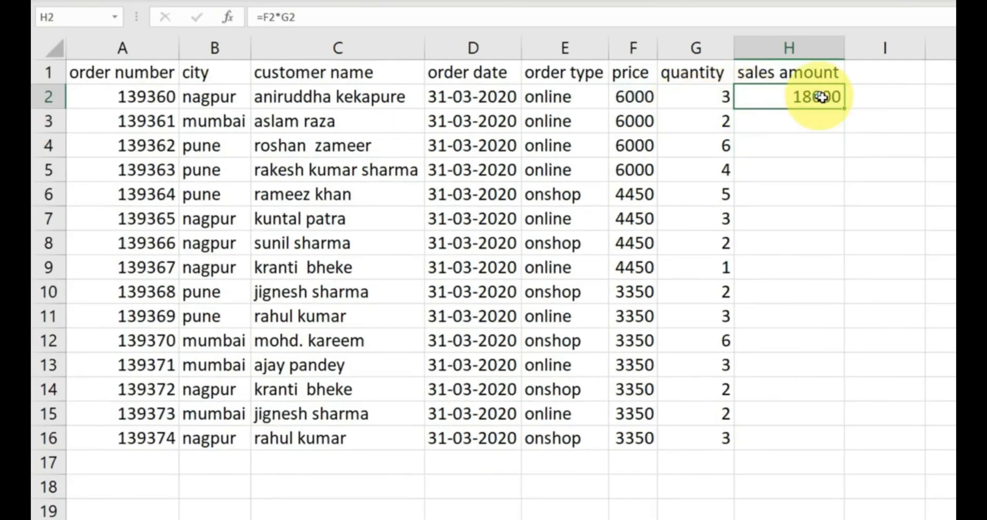
double_click(843, 108)
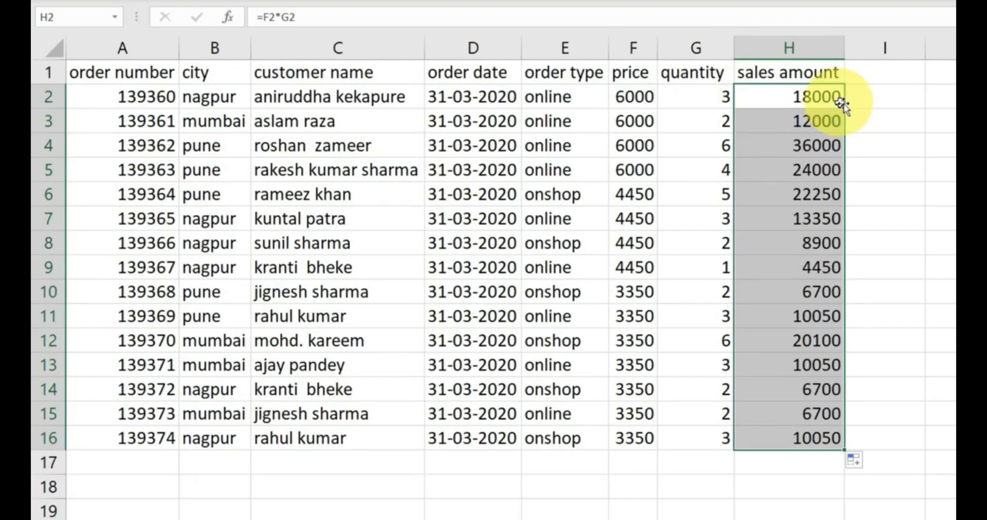
Inspect the formula behind the first sales amount in H2 and the extent of the table A1:H16
click(816, 98)
double_click(807, 97)
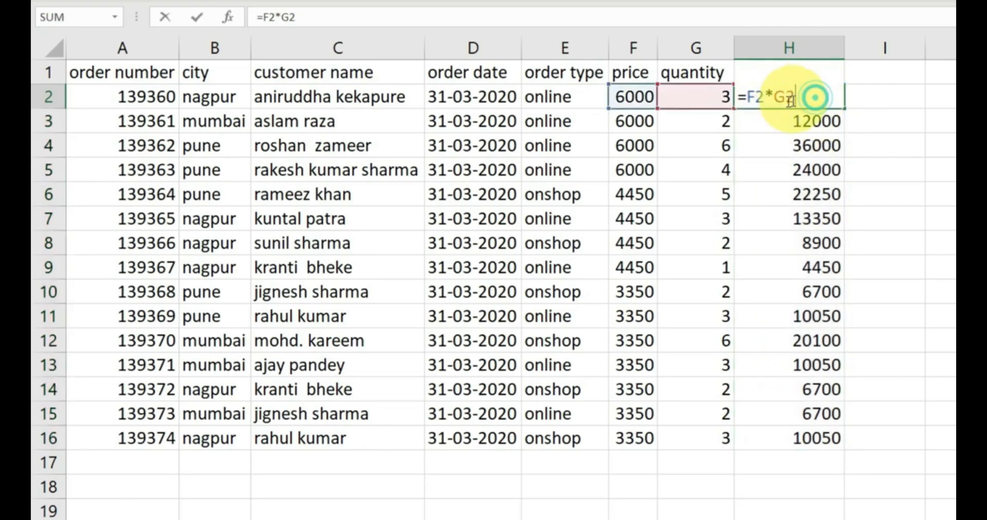
key(Escape)
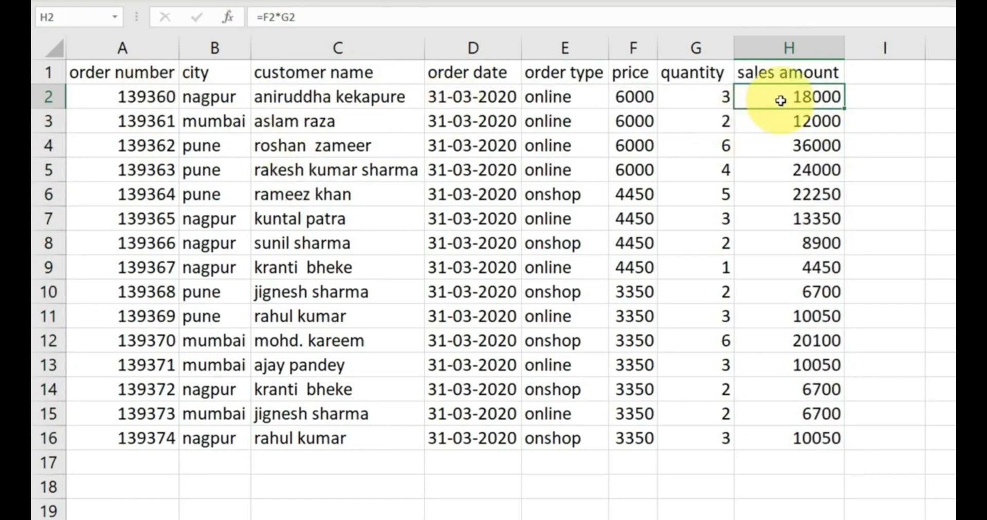
double_click(785, 98)
key(Escape)
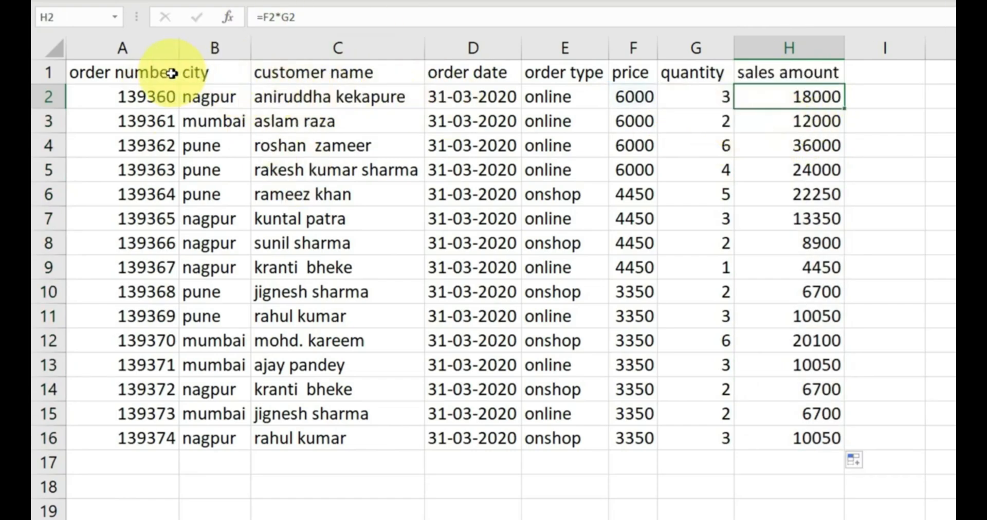
drag(154, 72, 768, 440)
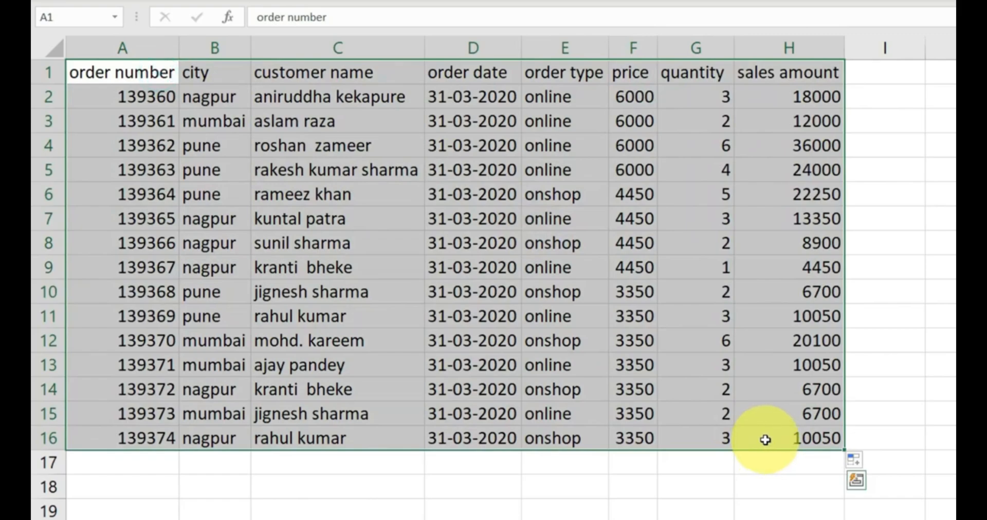
click(861, 262)
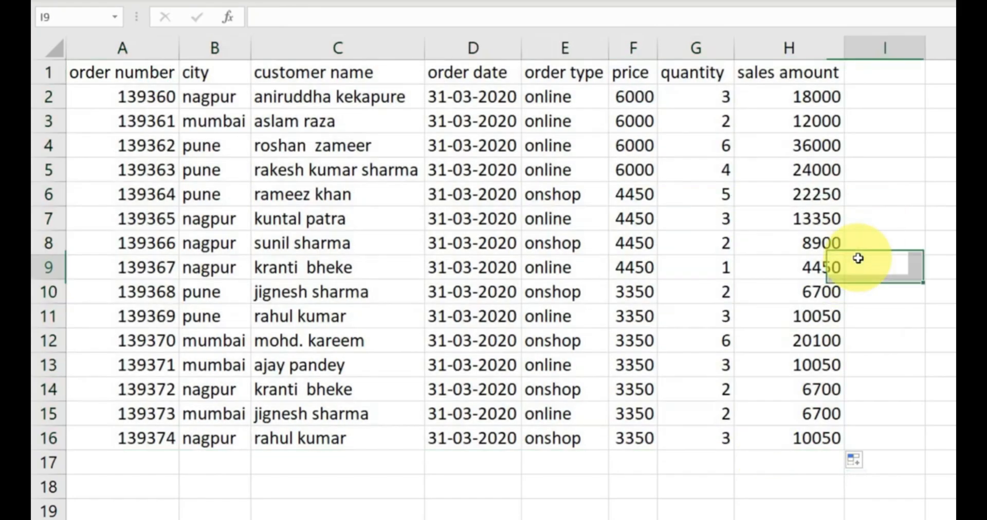
Copy the sales amounts in H2:H16 and paste them back over the formulas as values only
drag(818, 98, 819, 440)
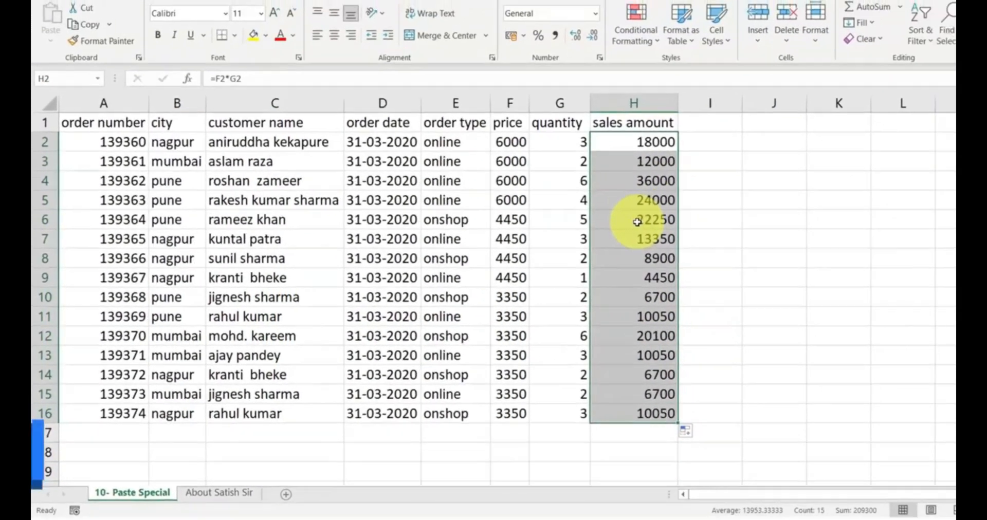
key(ctrl+c)
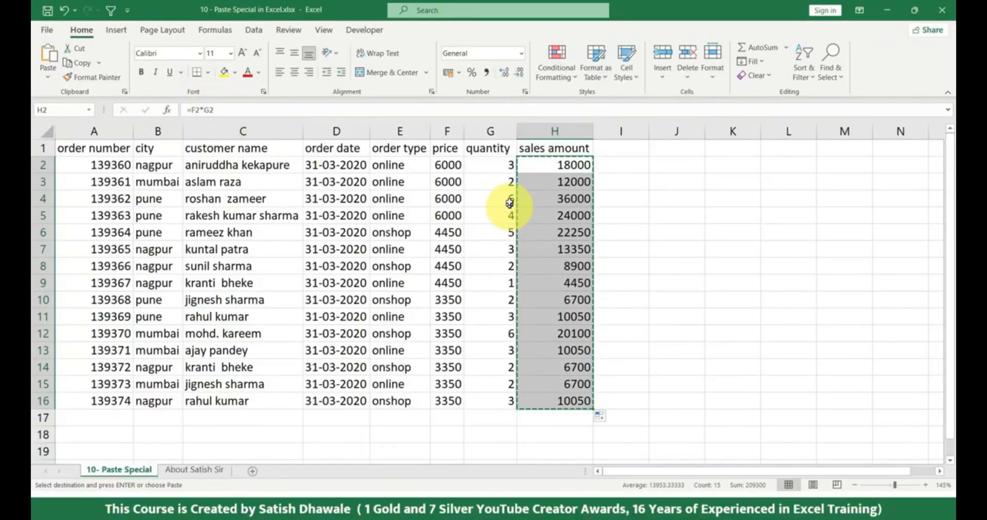
click(47, 78)
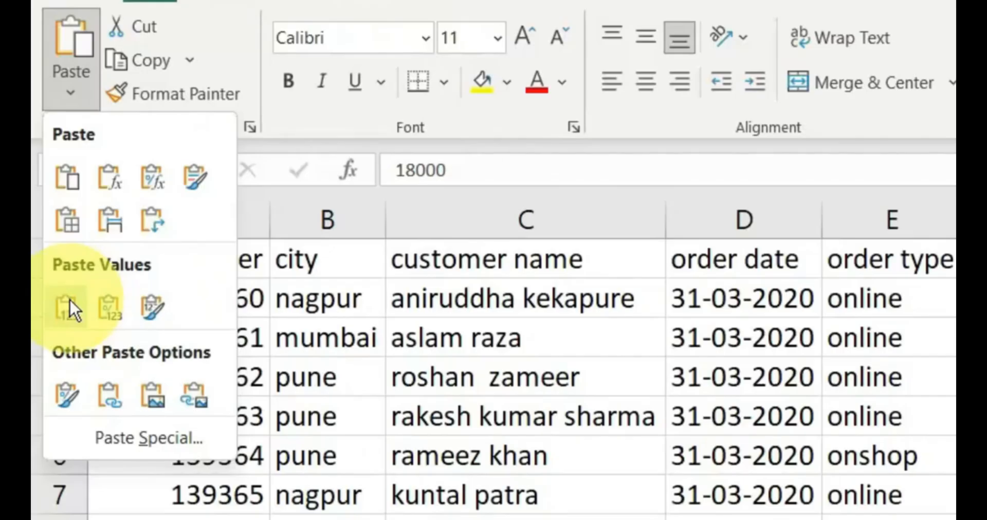
click(82, 301)
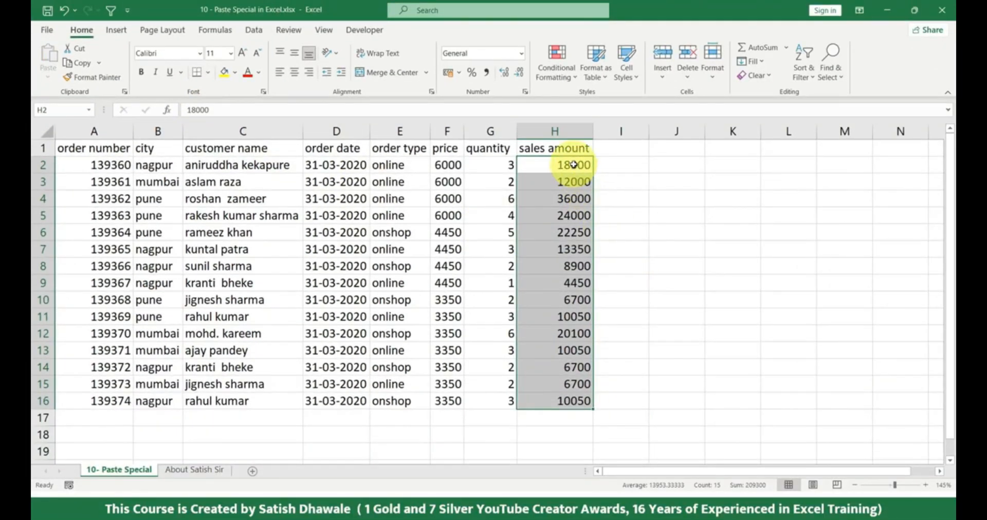
Undo the values-only paste in the sales amount column, check cell H2 and clear the copy selection
key(ctrl+z)
click(571, 166)
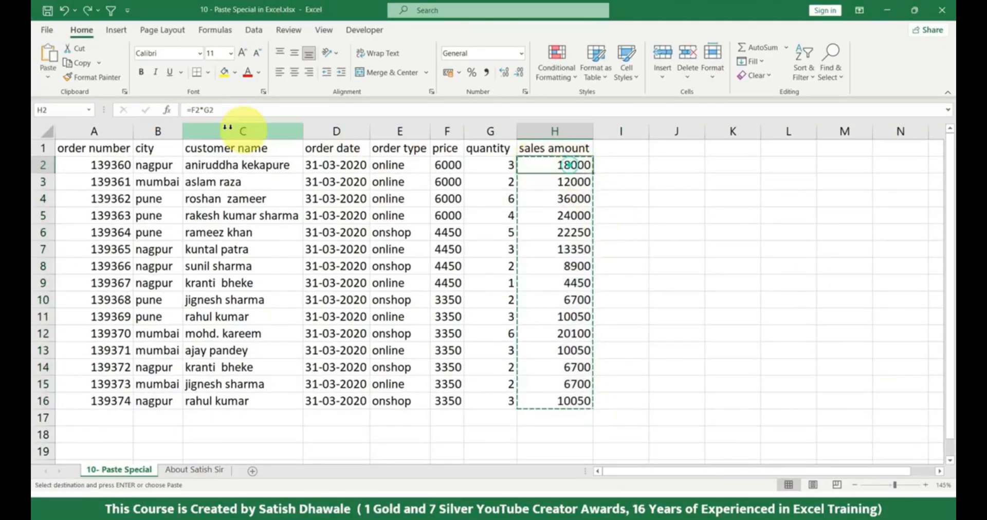
key(Escape)
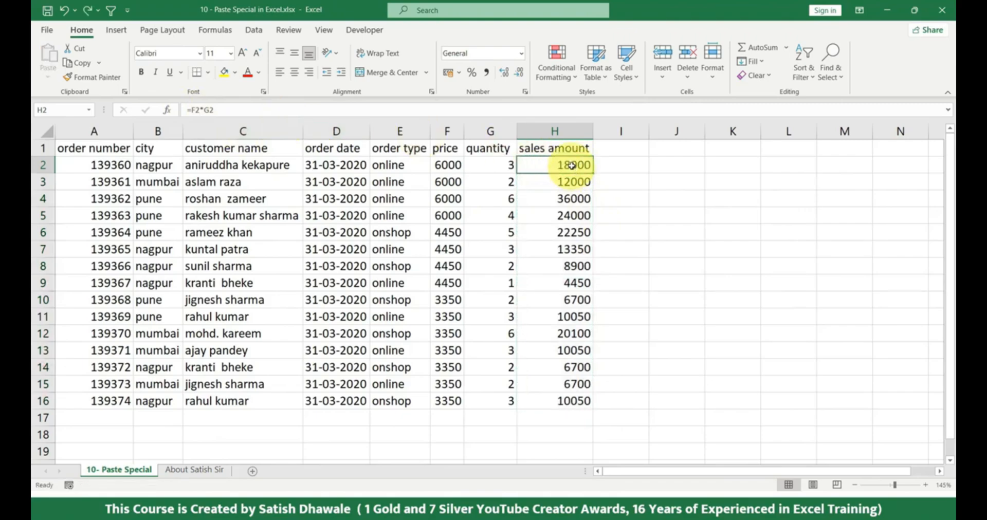
Convert the formulas in H2:H16 to static values by copying the range and pasting values in place
key(ctrl+shift+Down)
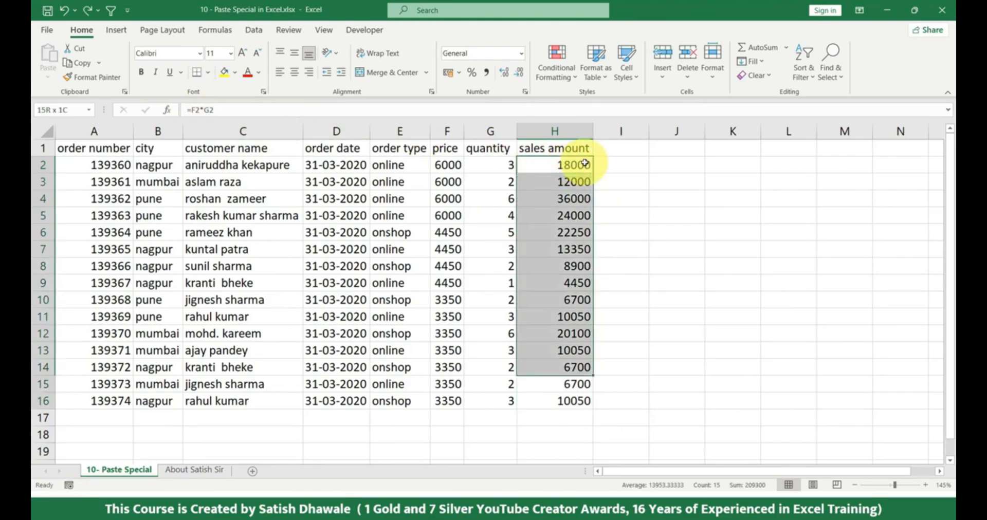
key(ctrl+c)
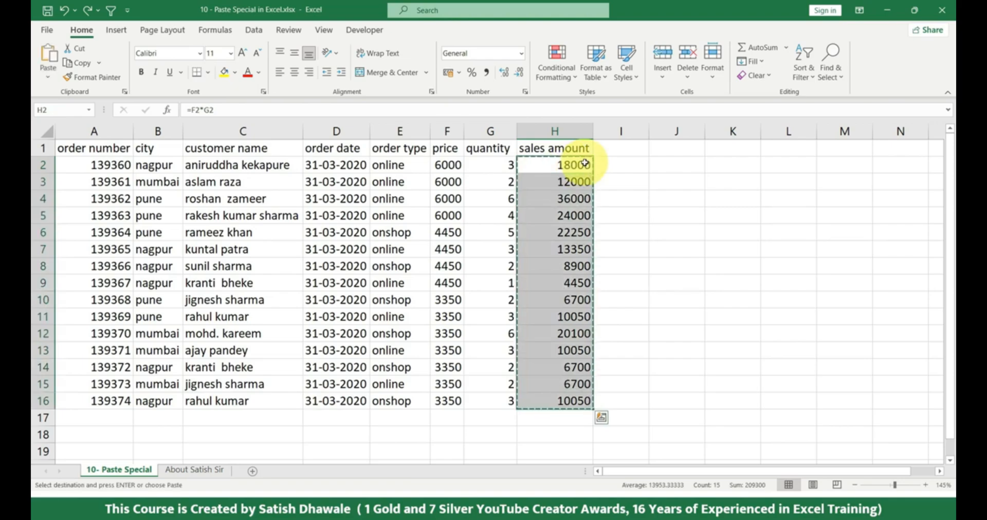
key(alt)
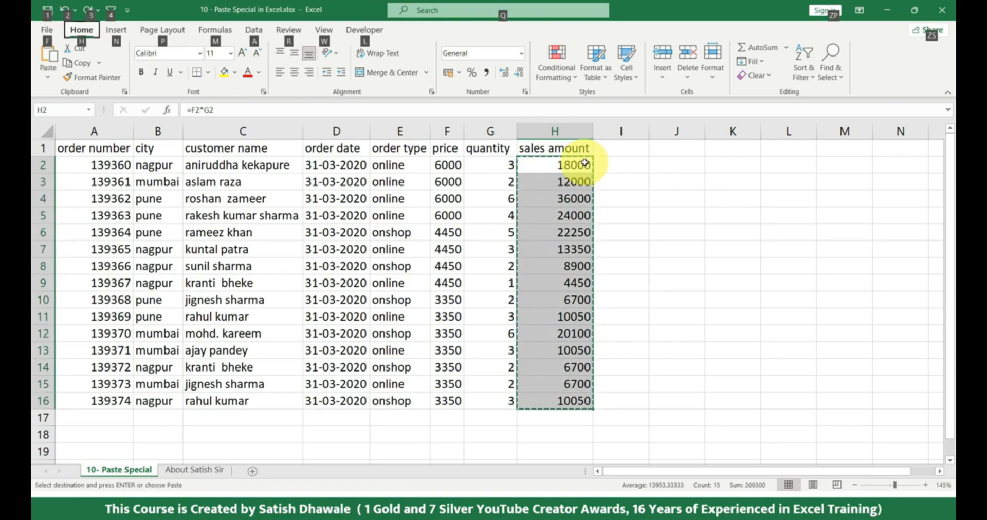
key(h)
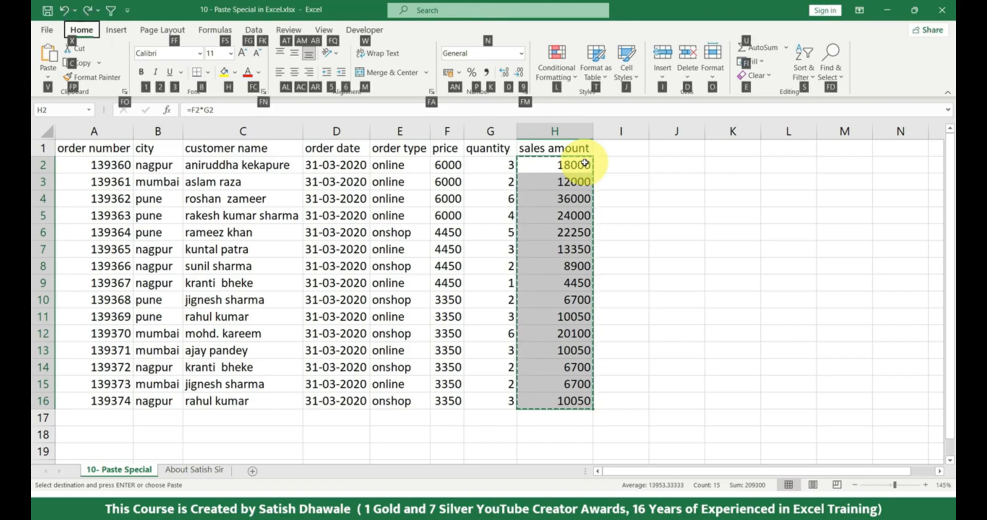
key(v)
key(v)
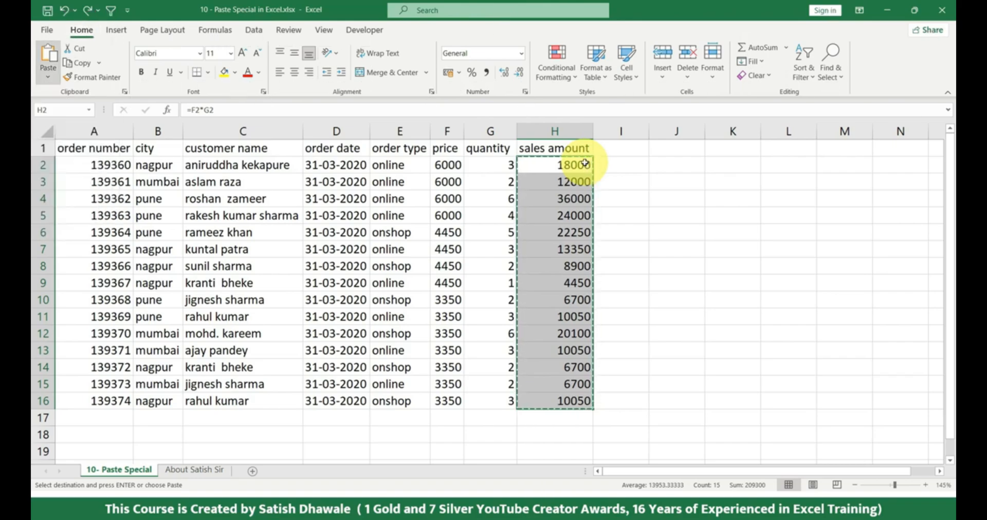
key(Escape)
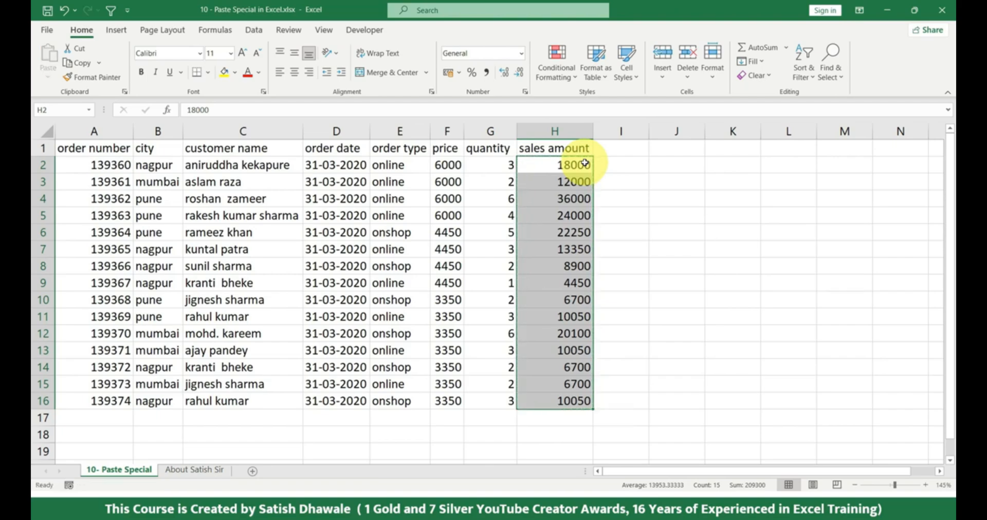
Select the sales amounts in H2:H16 and undo the repeated values paste
drag(581, 160, 575, 398)
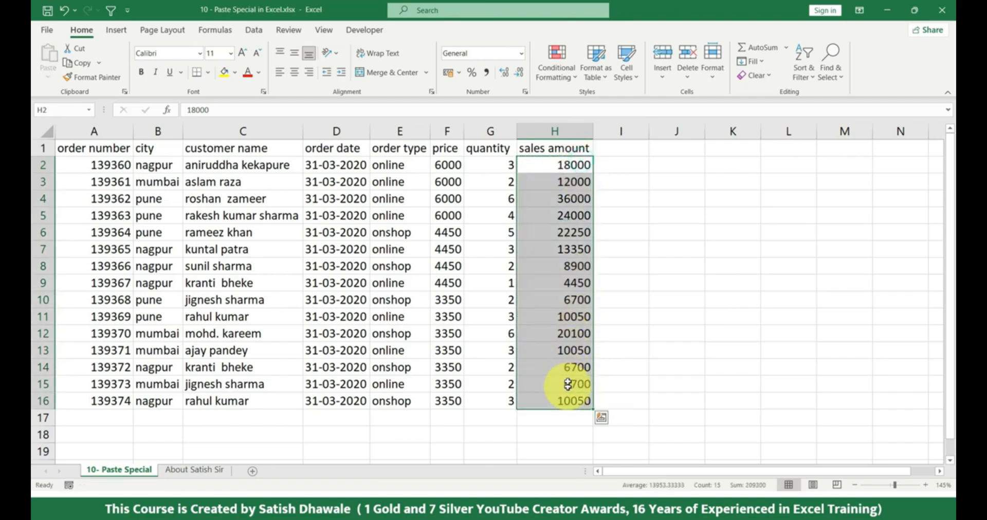
key(ctrl+c)
key(ctrl+z)
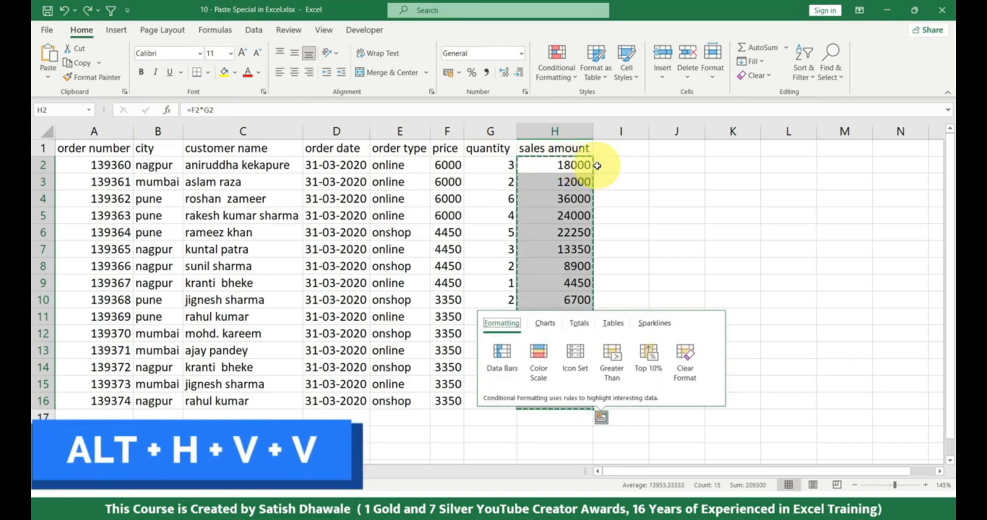
key(Escape)
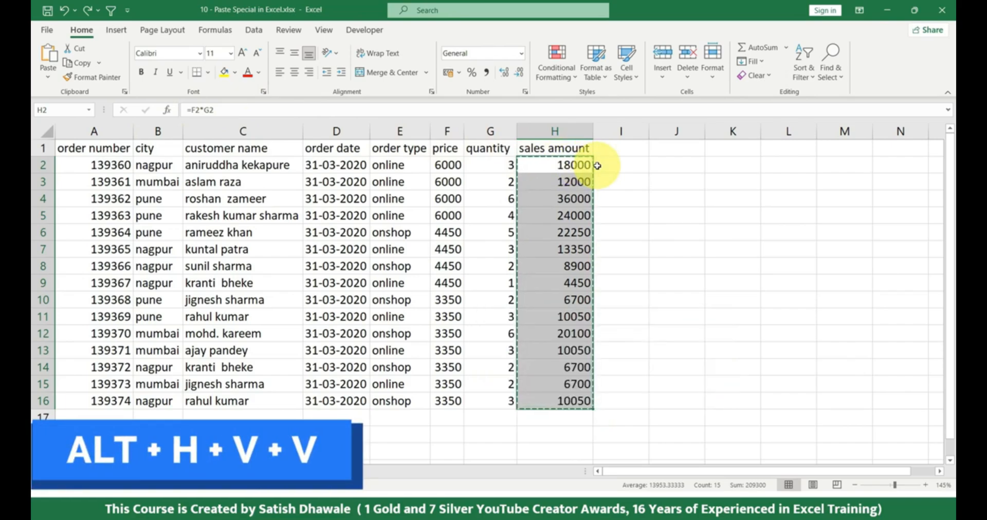
Paste the copied sales amounts over H2:H16 as values only and clear the copy selection
key(alt+h)
key(v)
key(v)
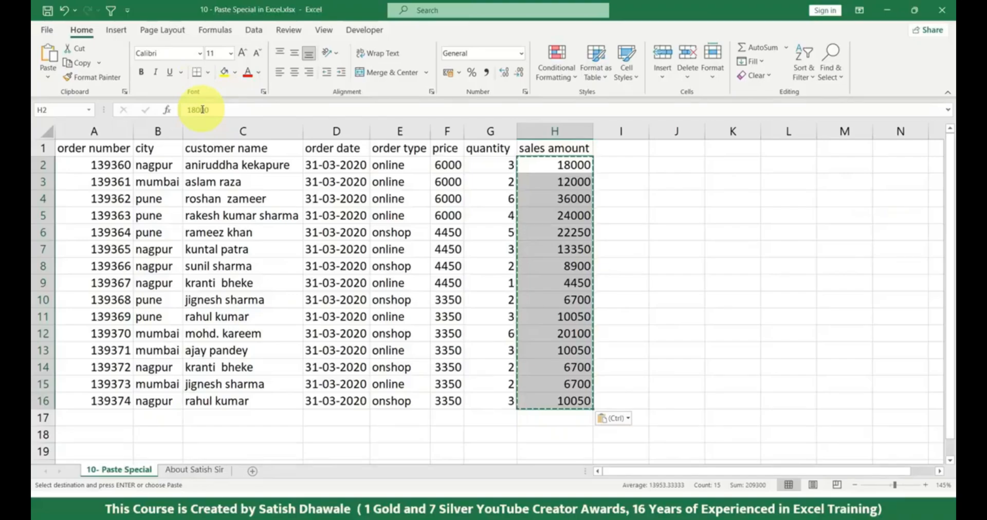
key(Escape)
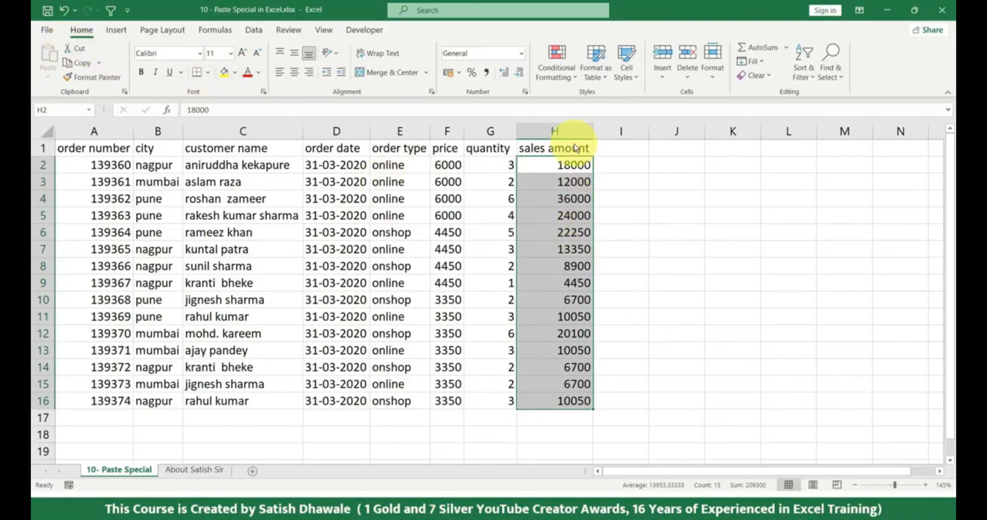
Display the shortcut key tips for the Home commands and dismiss them
key(alt)
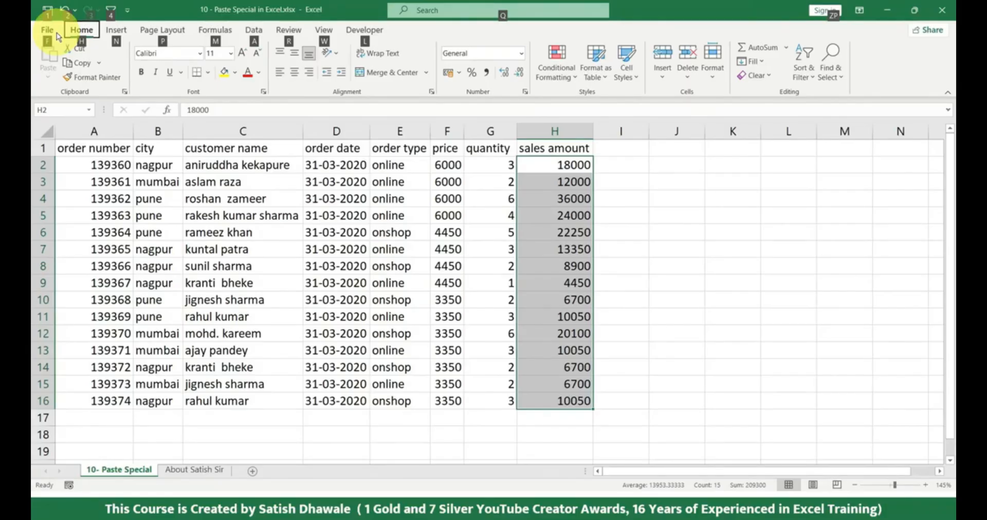
key(h)
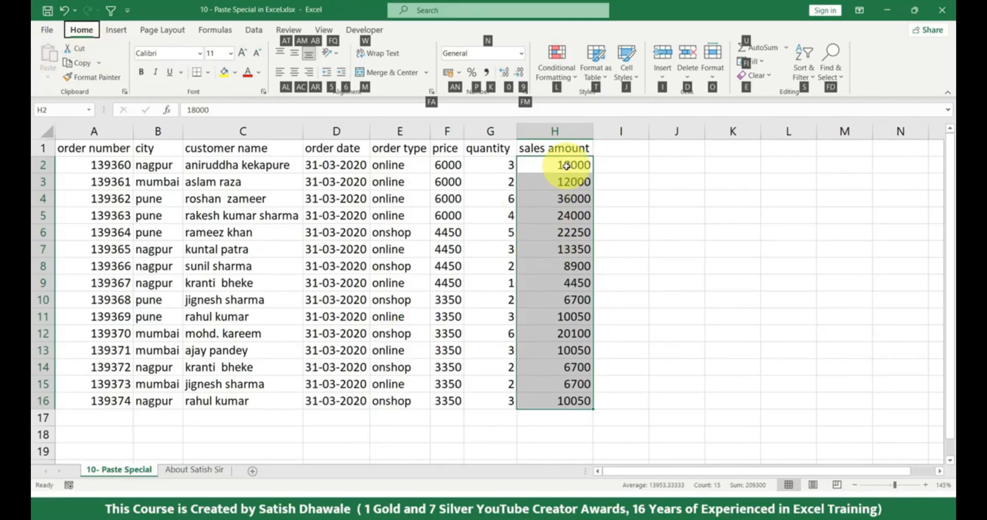
key(Escape)
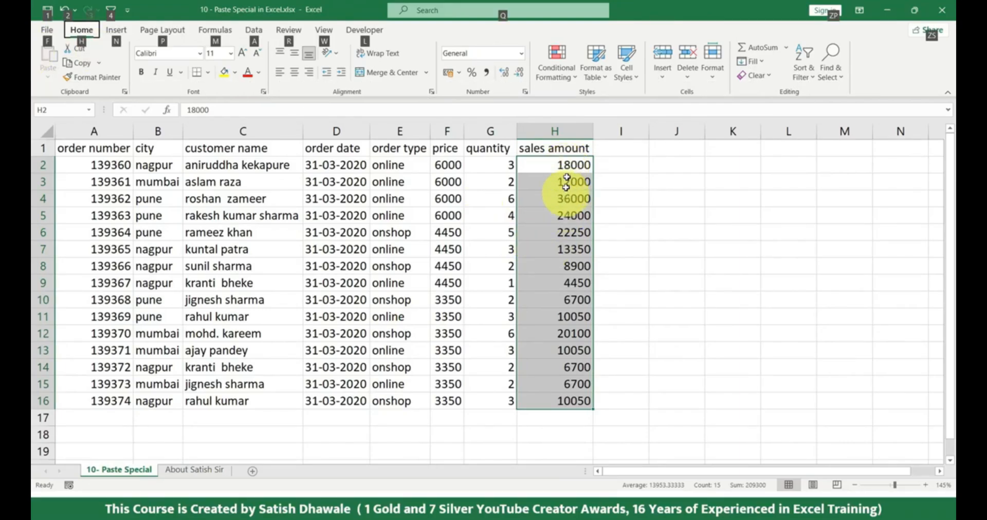
key(Escape)
key(shift+Up)
key(shift+Up)
drag(565, 164, 584, 398)
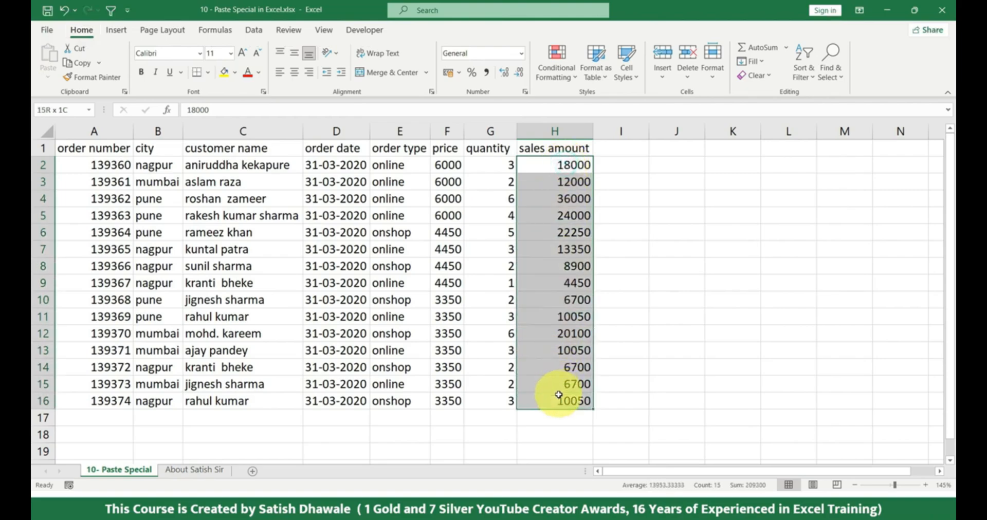
key(ctrl+c)
key(Escape)
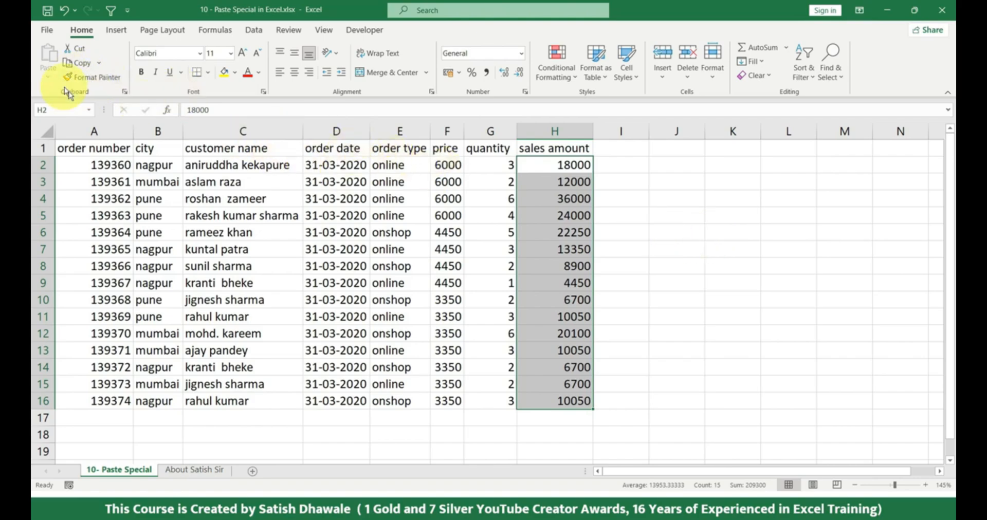
Copy the whole table A1:H16 and look at the Formulas paste option without applying it
drag(107, 150, 578, 399)
key(ctrl+c)
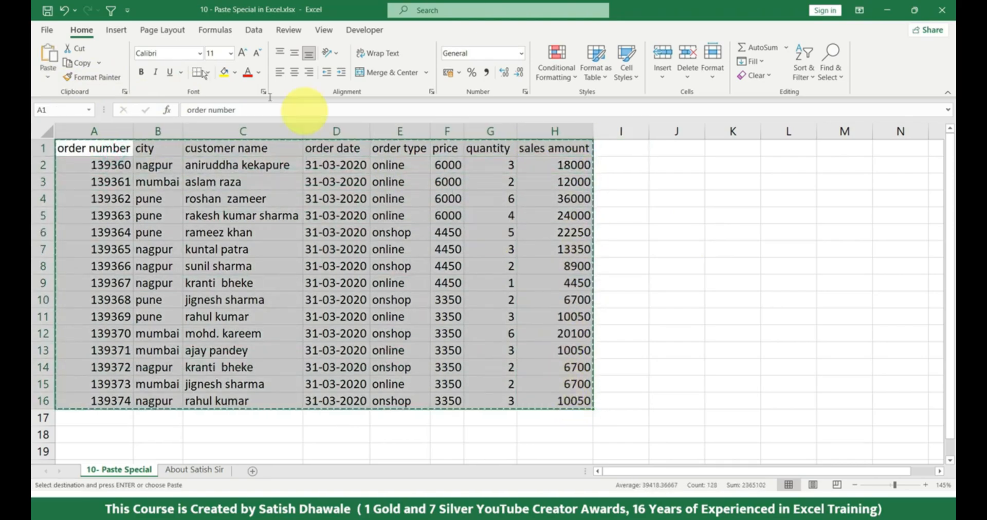
click(48, 77)
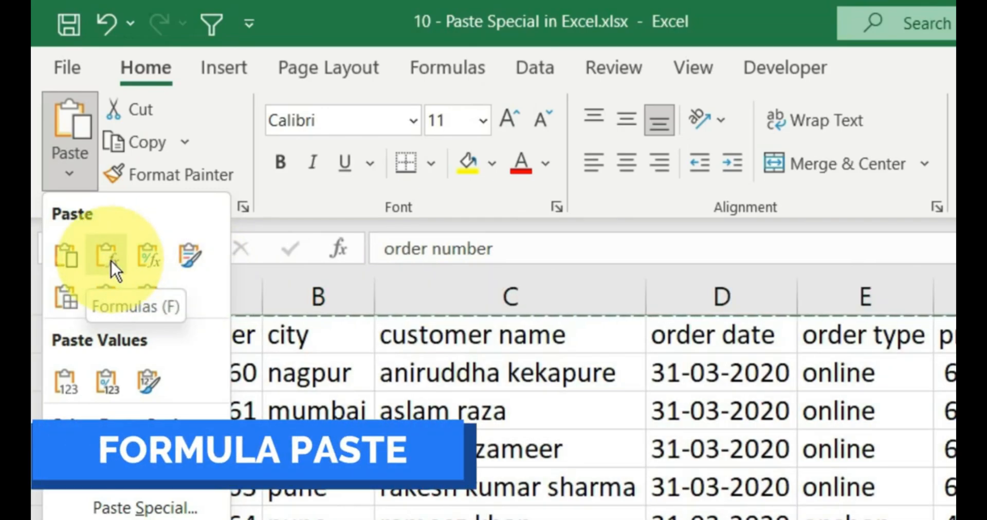
click(773, 235)
Clear the copy selection and undo the values-only paste in the sales amount column
click(565, 169)
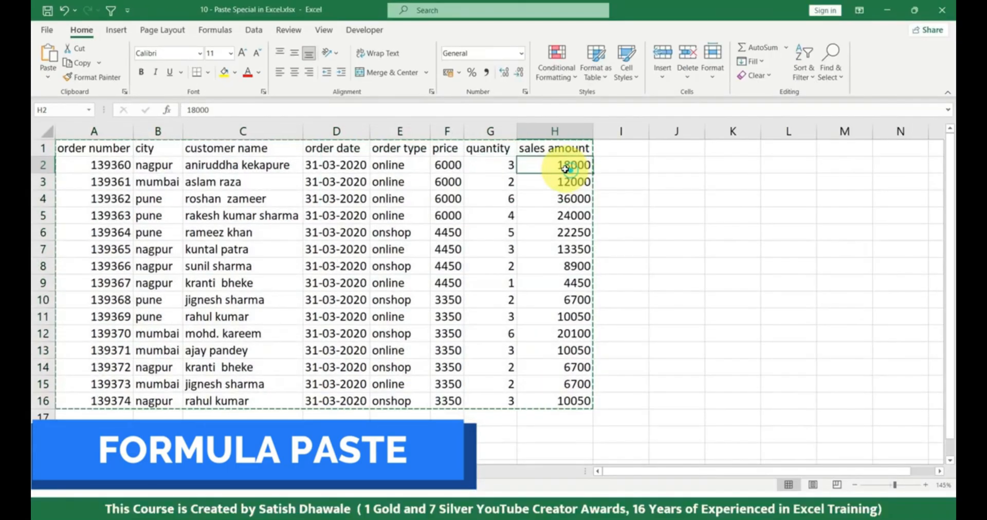
key(Escape)
key(ctrl+z)
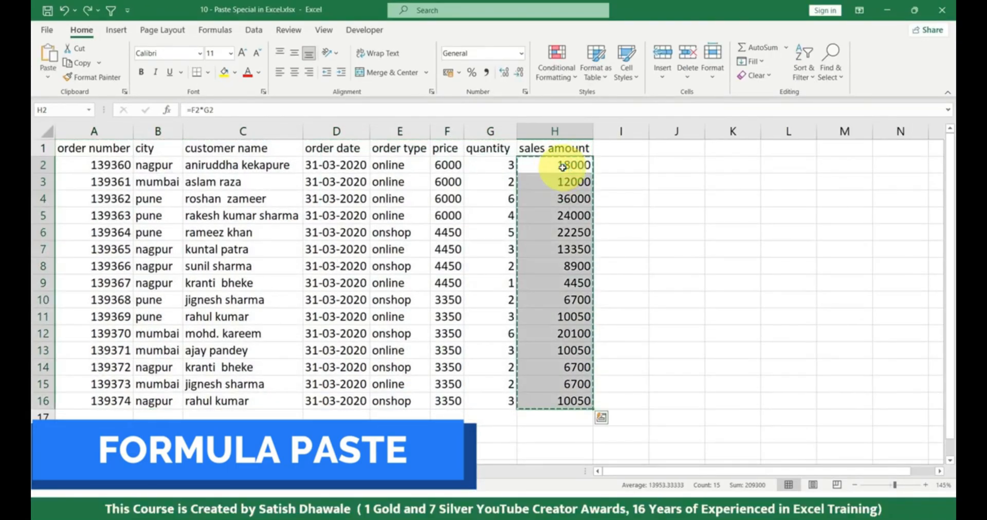
Copy the sales amounts in H2:H16 and paste only their formulas starting at L2
drag(563, 165, 557, 400)
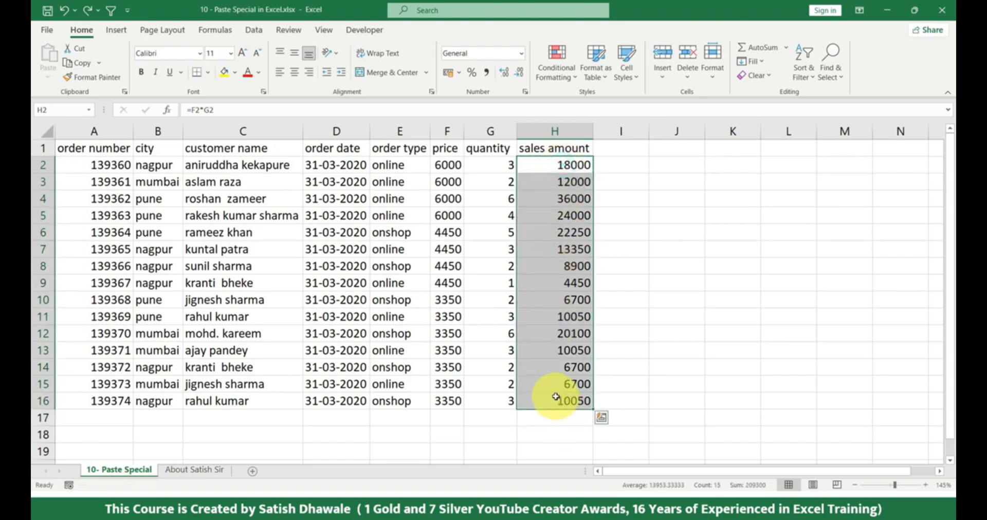
key(ctrl+c)
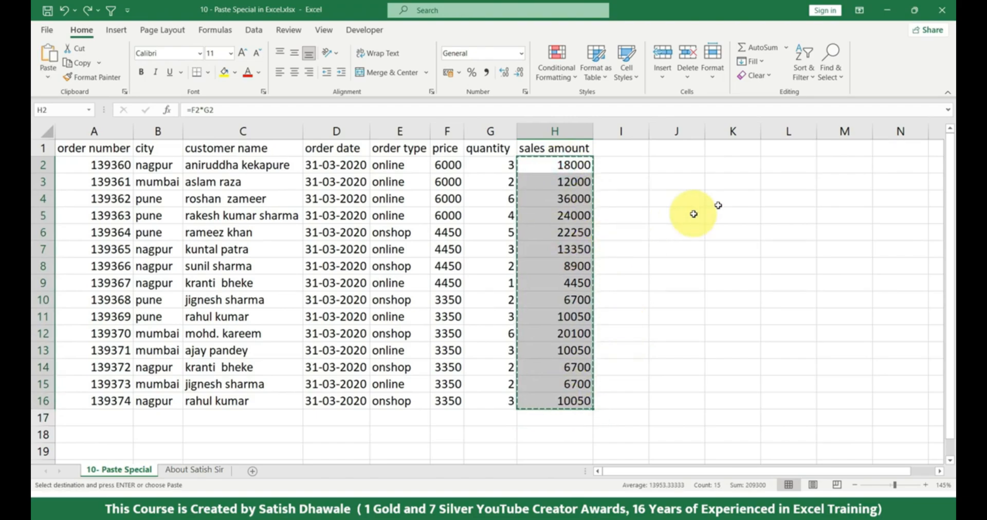
click(791, 160)
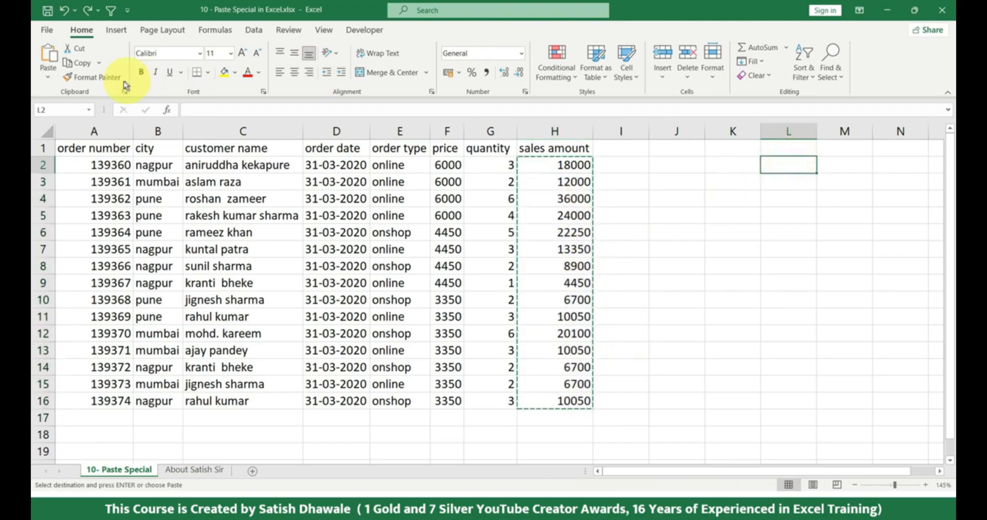
click(48, 78)
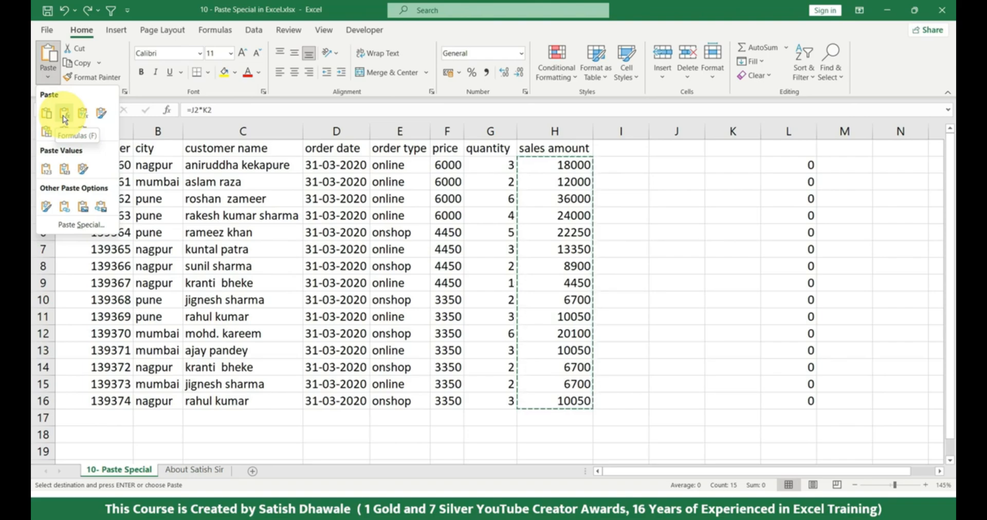
click(64, 117)
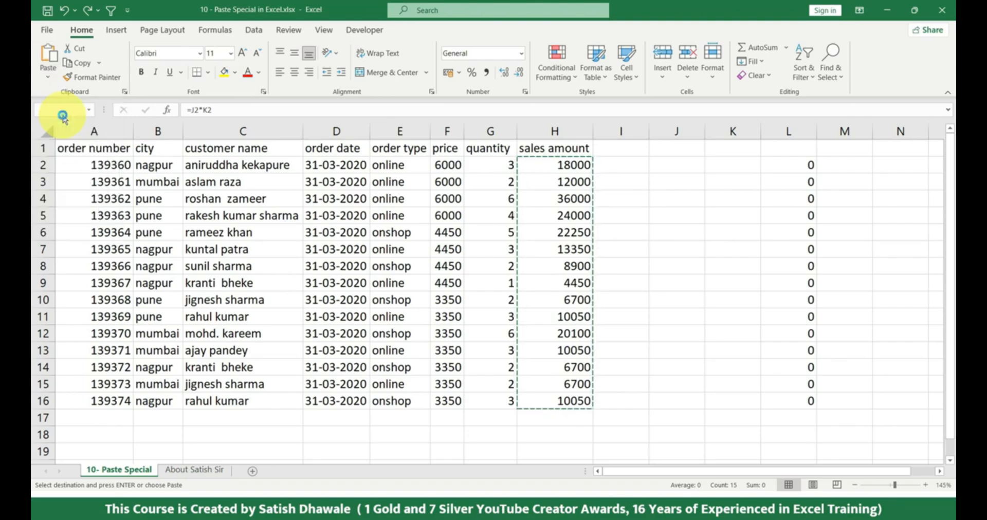
Compare the cell references in the pasted formula in L2 with the original formula in H2
click(795, 165)
double_click(794, 165)
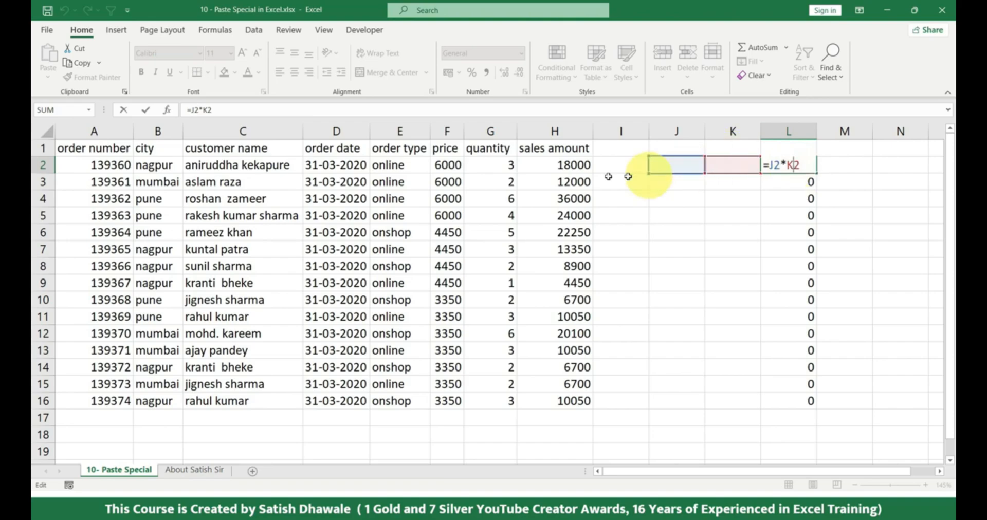
click(568, 166)
double_click(560, 166)
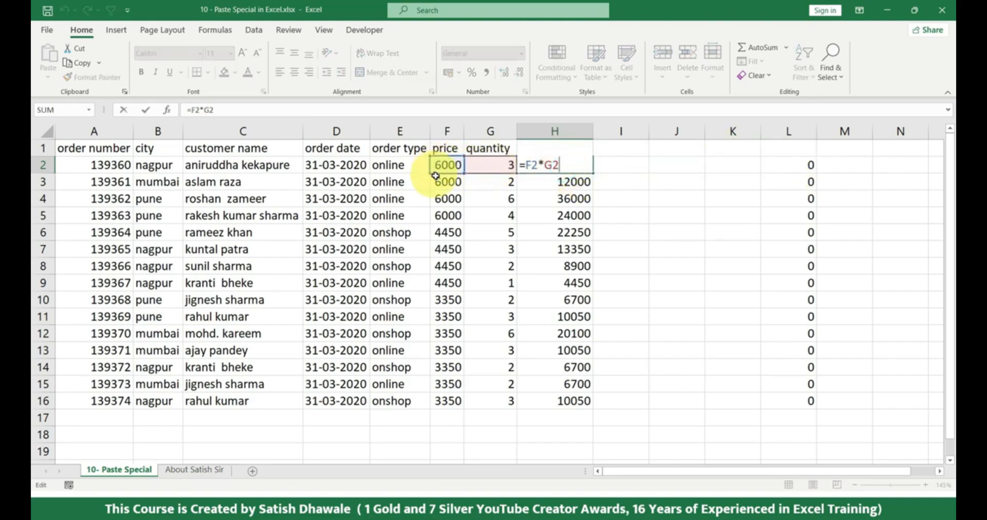
key(Return)
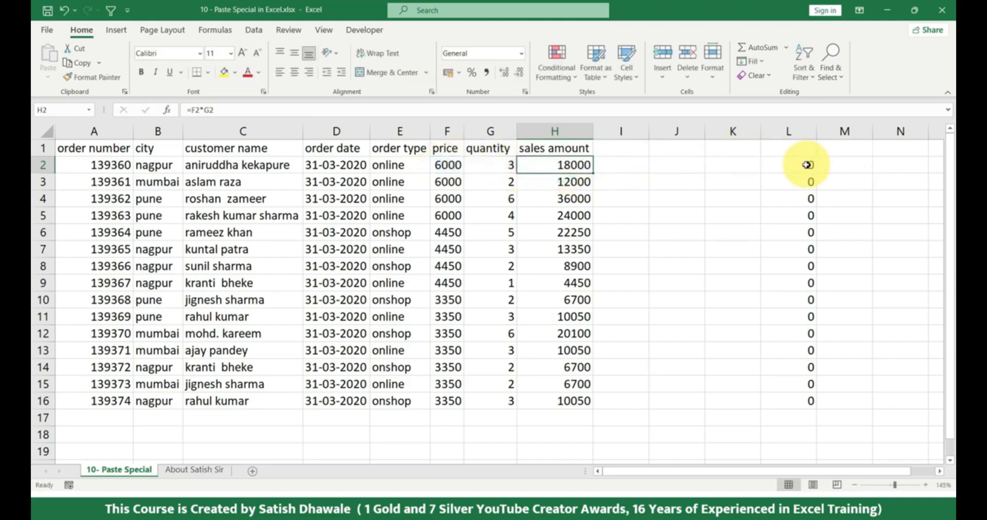
double_click(811, 165)
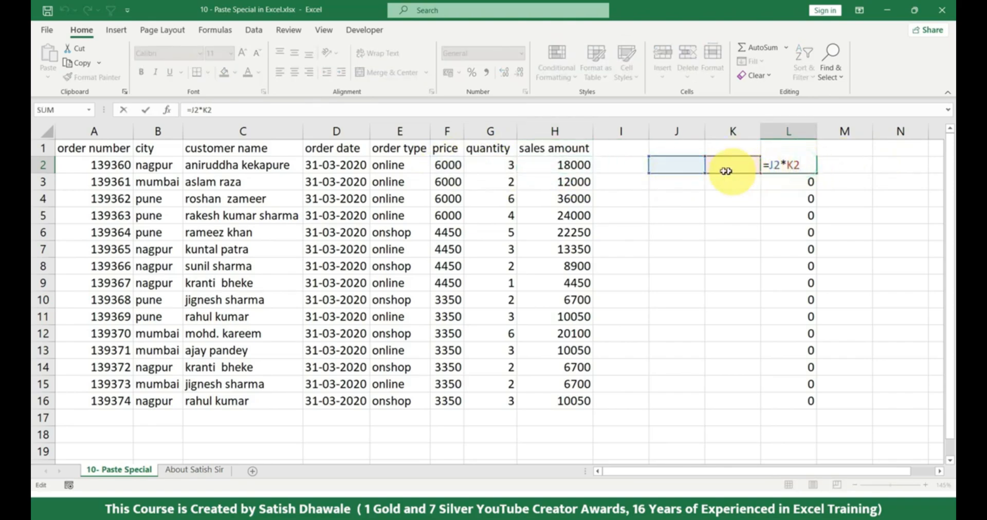
Enter 45 in J2 and 65 in K2, and fill both values down to row 16
click(694, 165)
text(45)
key(Return)
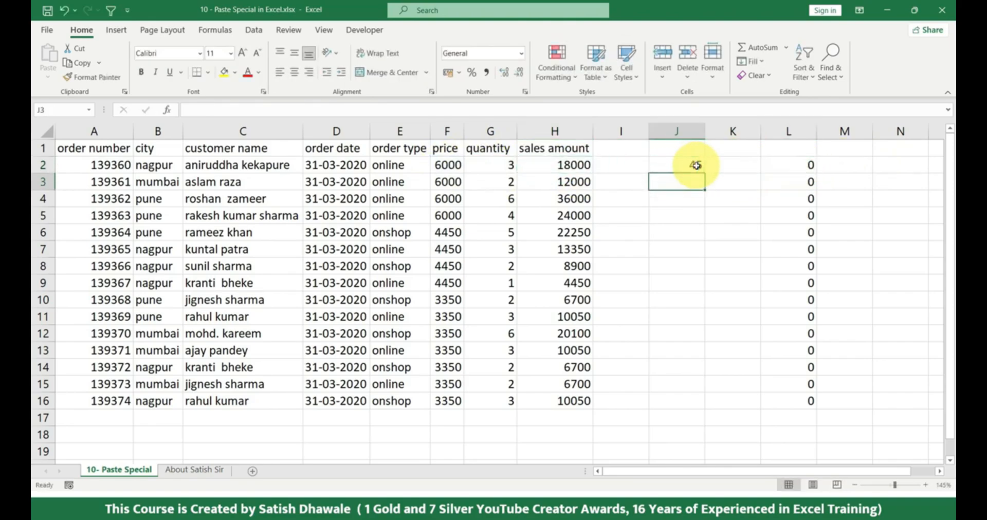
click(695, 165)
key(Right)
text(65)
key(Return)
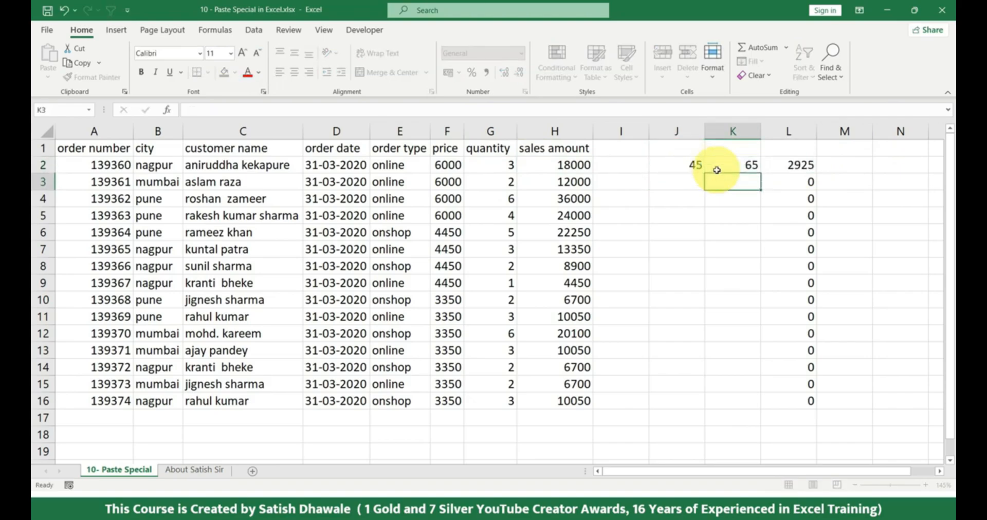
drag(696, 165, 756, 402)
Clear L2:L16 and paste only the formulas copied from H2:H16 there again
drag(807, 164, 781, 407)
key(Delete)
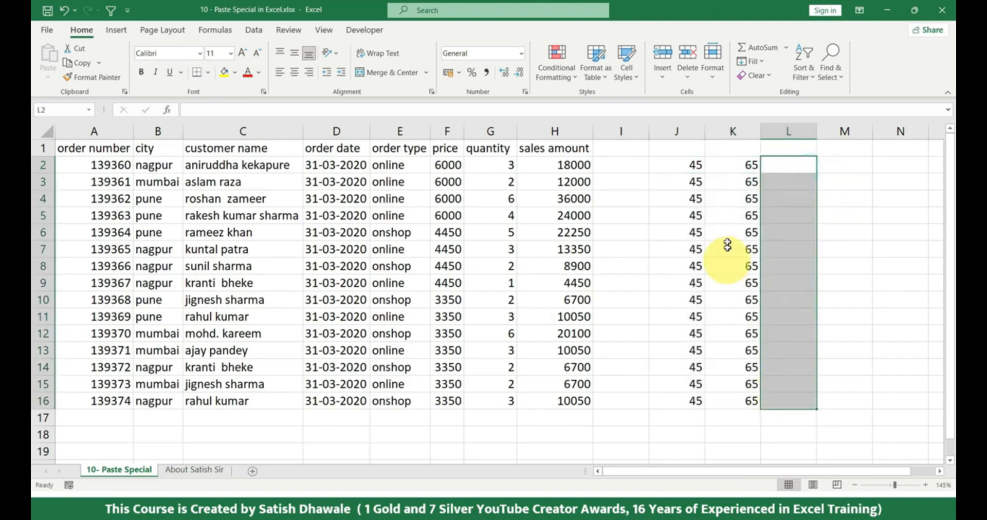
click(574, 166)
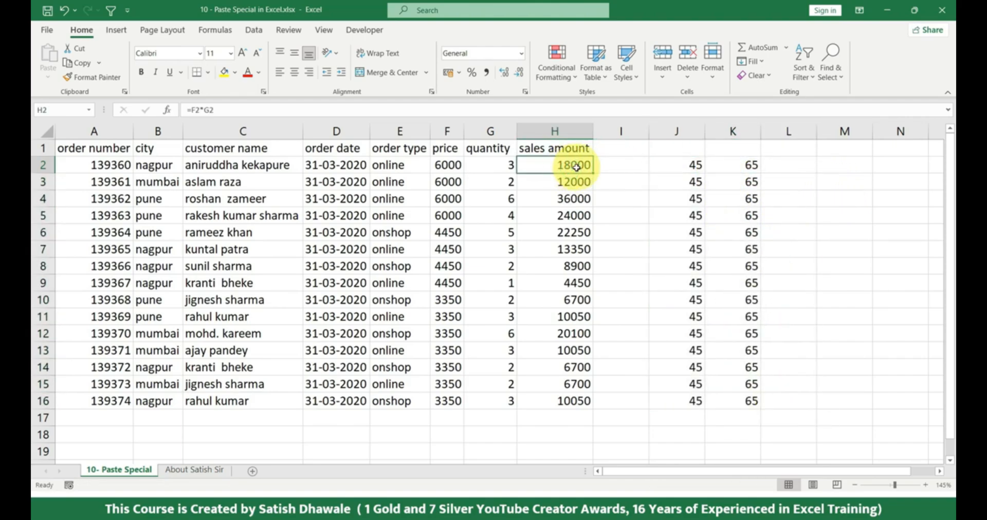
drag(571, 168, 568, 404)
key(ctrl+c)
click(787, 163)
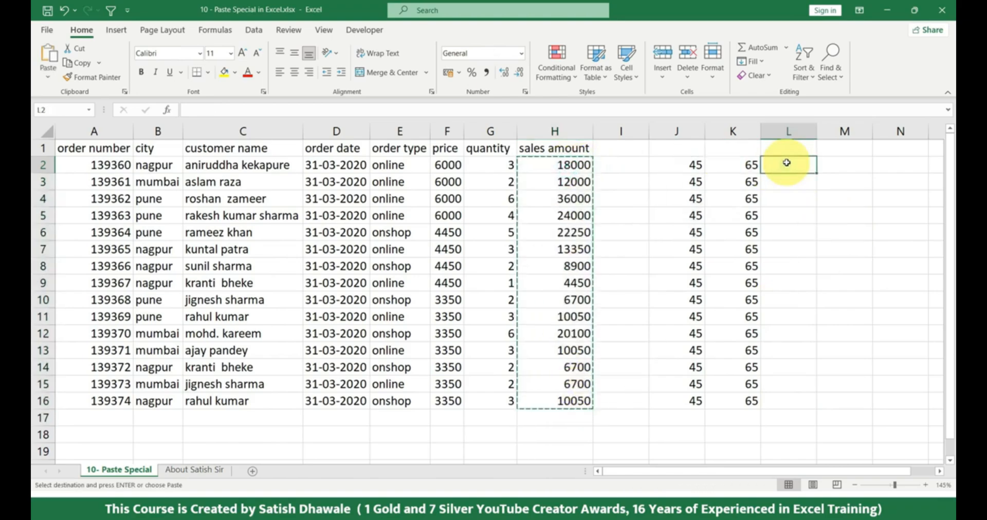
click(48, 76)
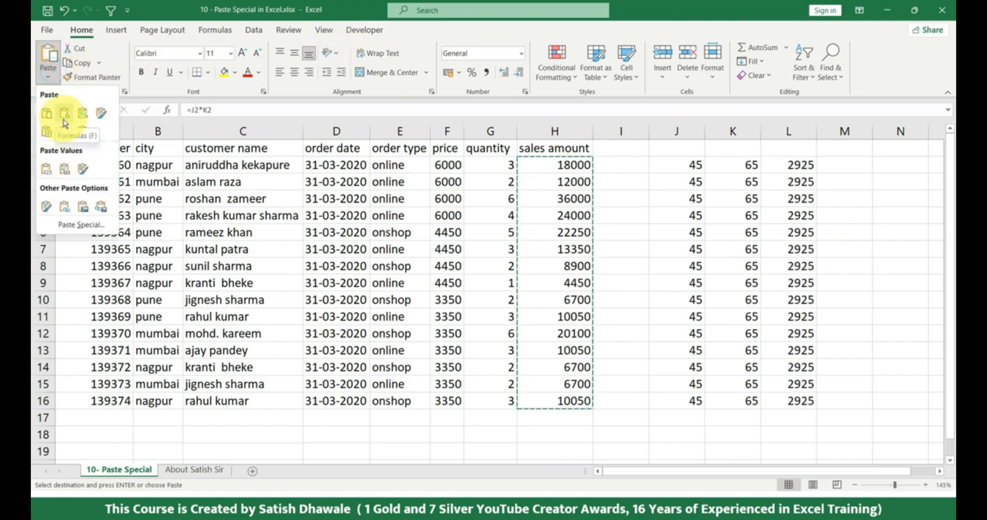
click(65, 122)
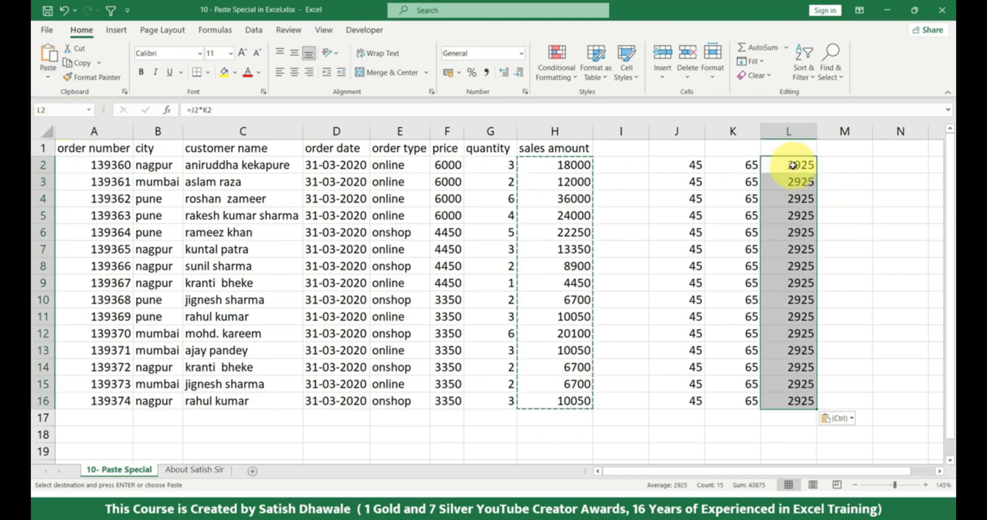
Check the formula in H2 against the pasted formula in L2
double_click(555, 163)
key(Escape)
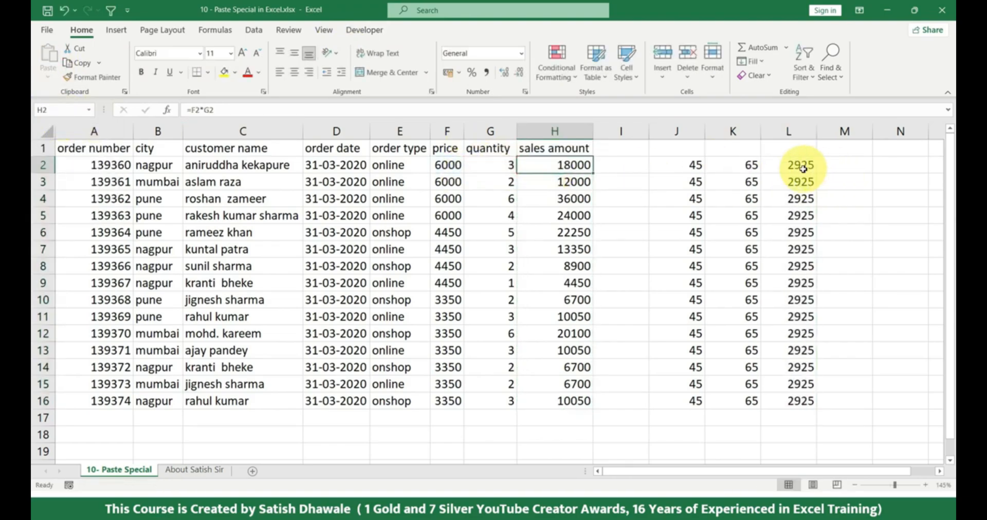
double_click(803, 168)
key(Escape)
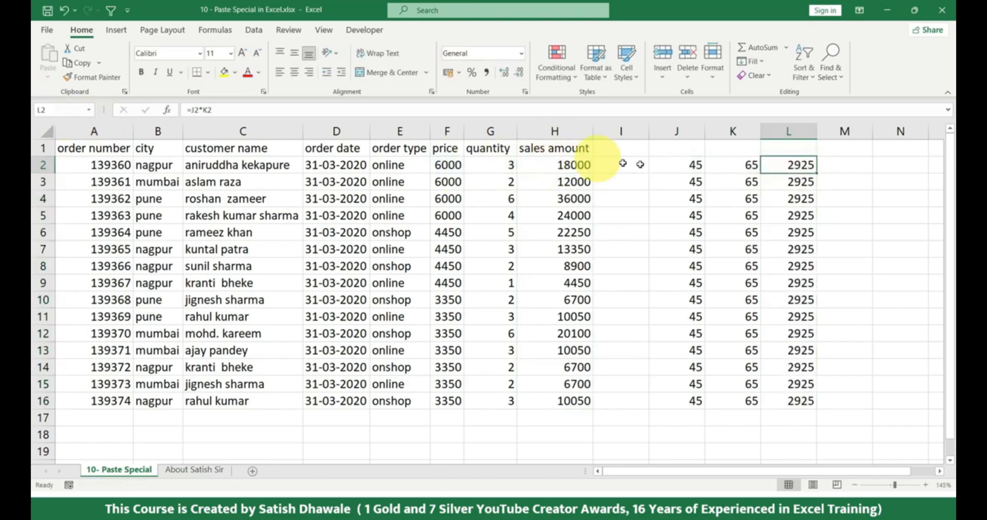
Undo the formula paste in column L and look at the Formulas & Number Formatting paste option
key(ctrl+z)
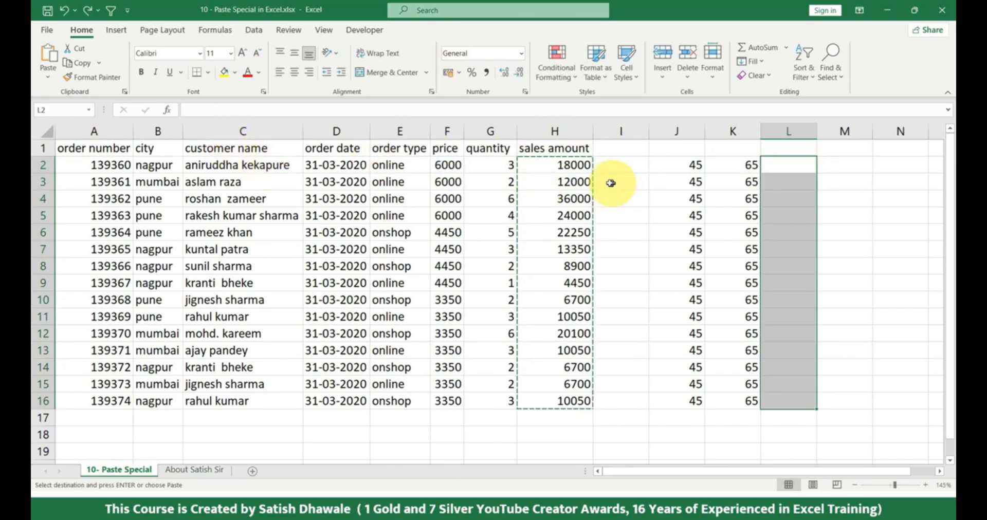
click(47, 76)
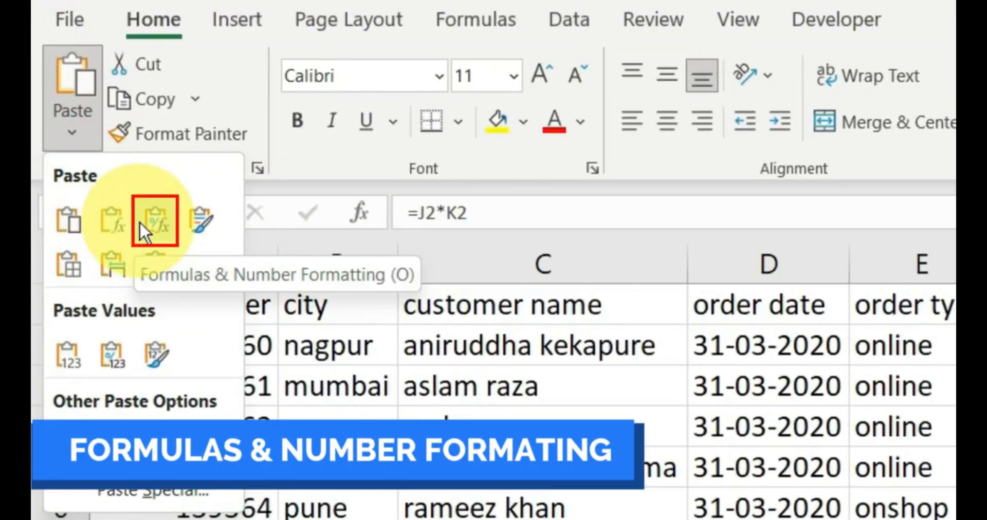
click(573, 179)
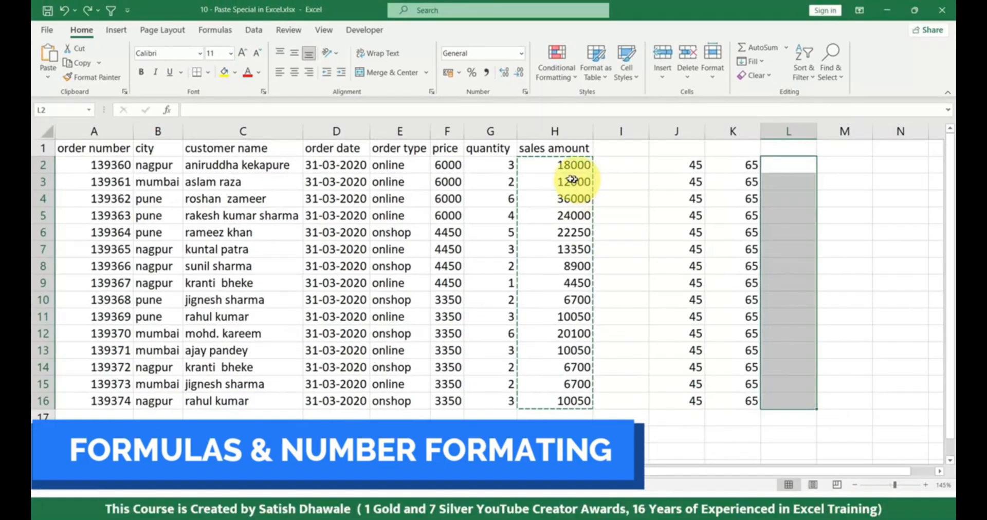
Format the sales amounts in H2:H16 as percentages
drag(562, 167, 554, 393)
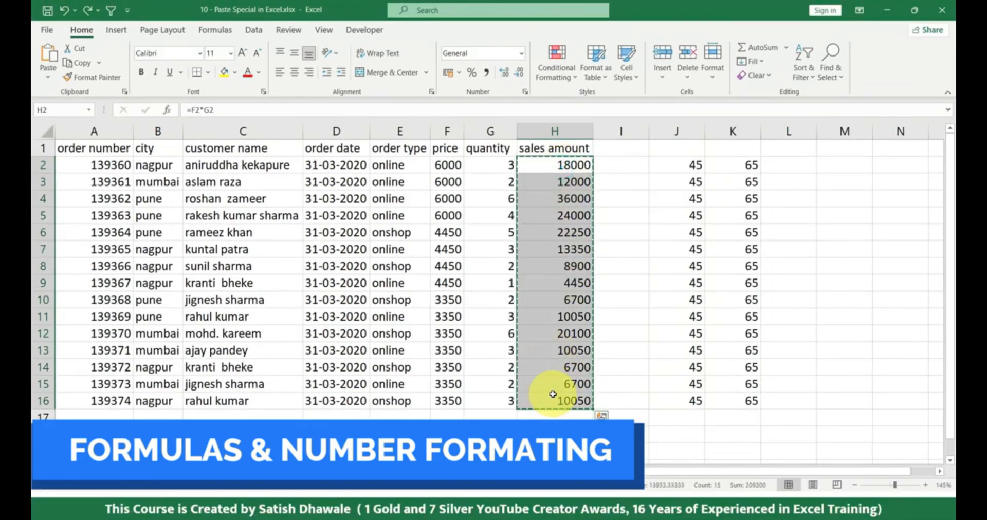
click(472, 74)
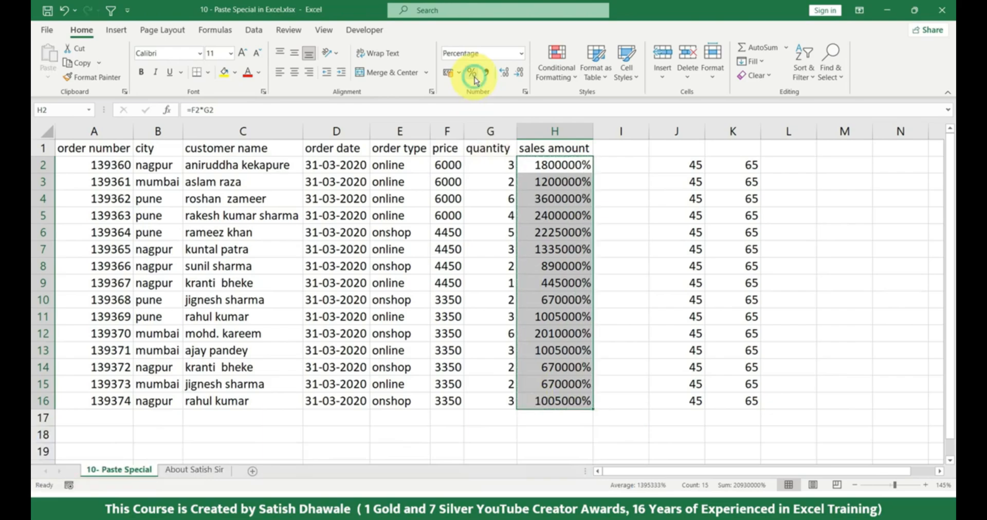
Preview the paste options, including Keep Source Formatting, for the copied sales amounts at L2, and close them without pasting
click(790, 162)
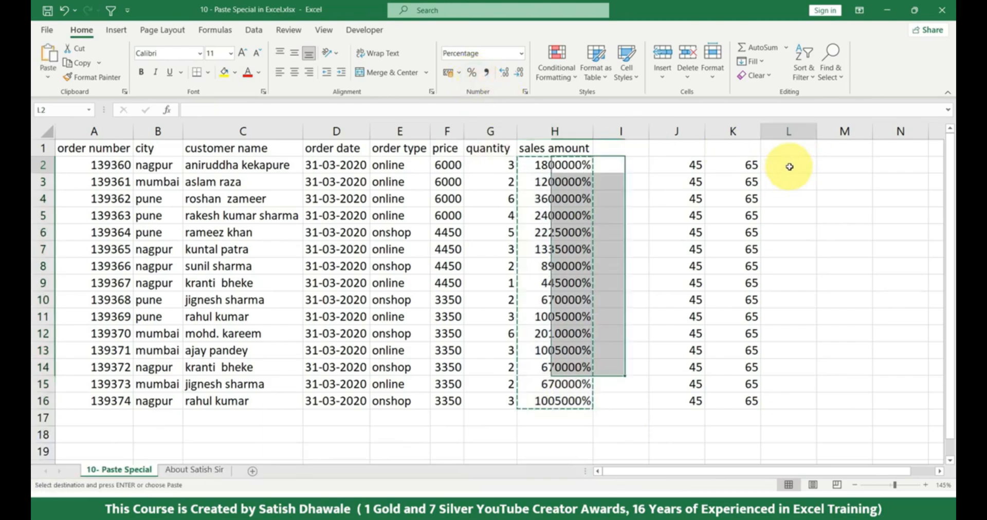
click(48, 76)
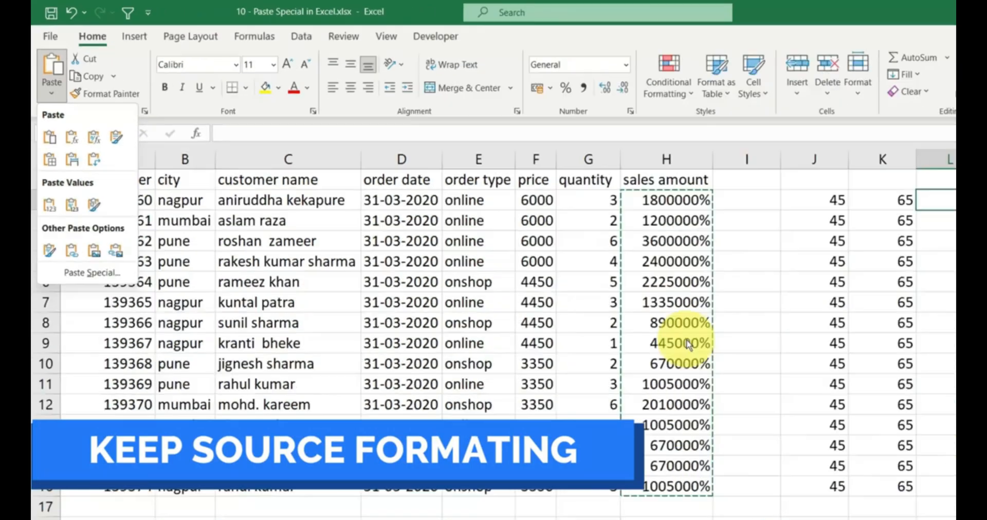
click(568, 278)
key(Escape)
click(406, 279)
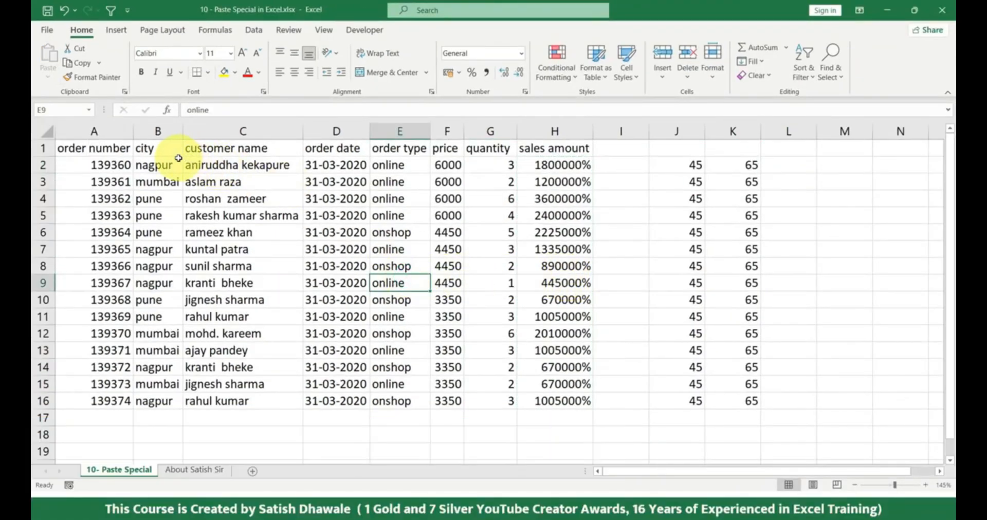
Fill B1:C16 with yellow and preview the paste options for the copied range at M1
drag(158, 149, 250, 401)
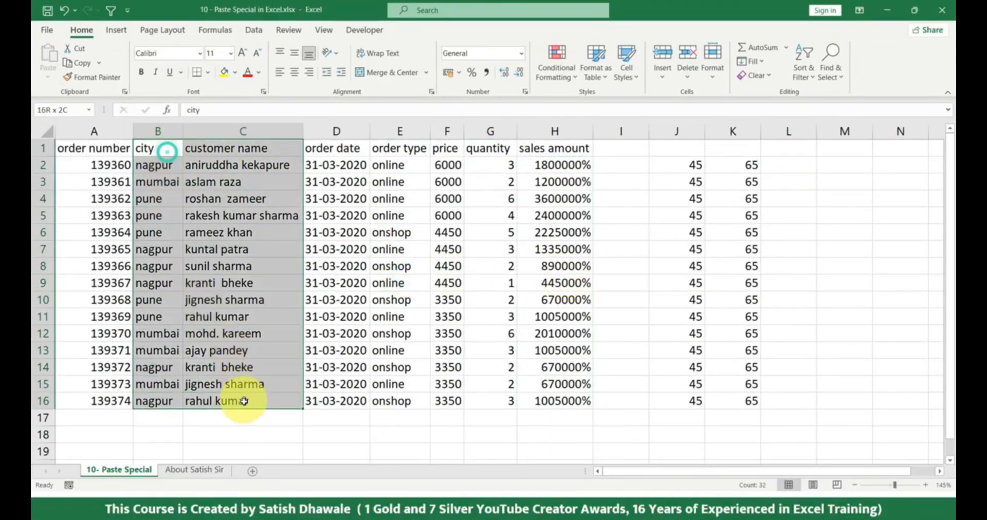
click(225, 74)
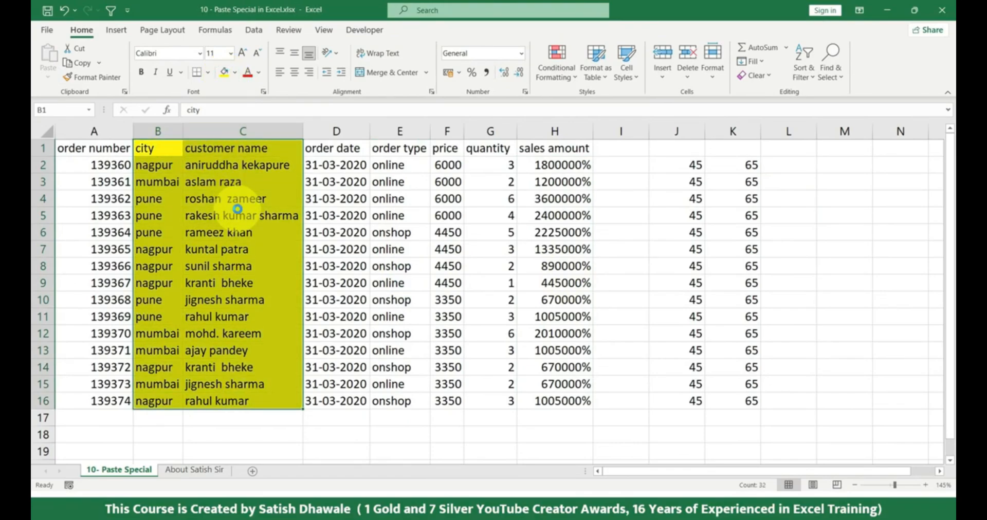
key(ctrl+c)
click(832, 150)
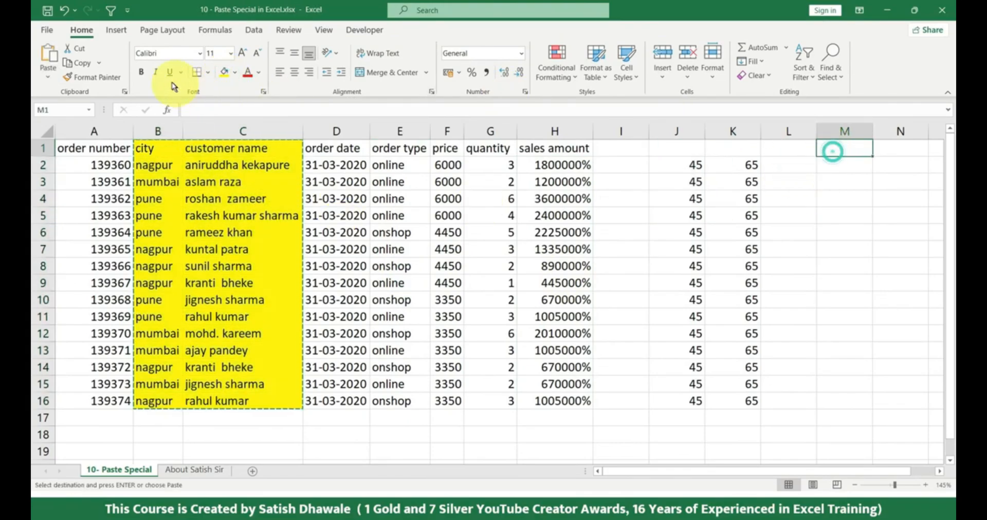
click(51, 78)
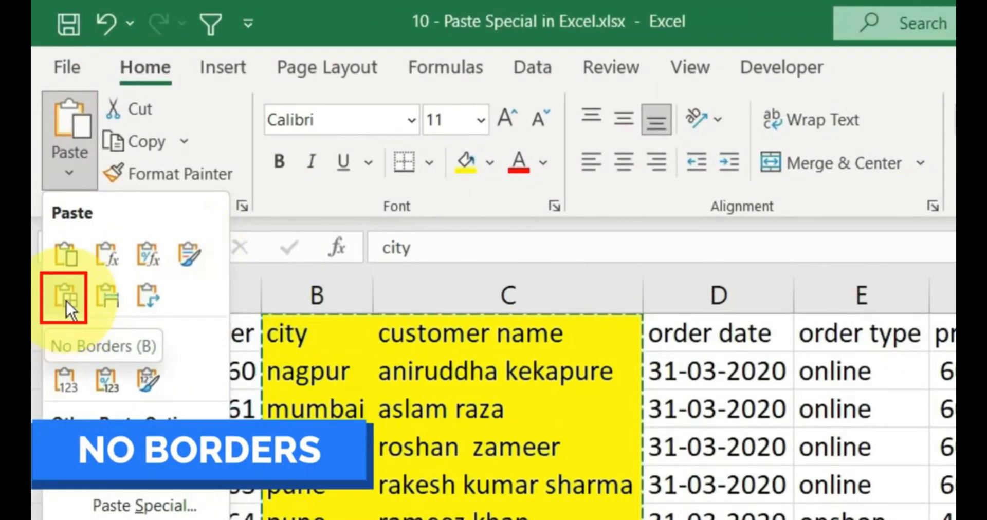
Cancel the pending paste and undo the yellow fill on B1:C16
click(444, 371)
key(Escape)
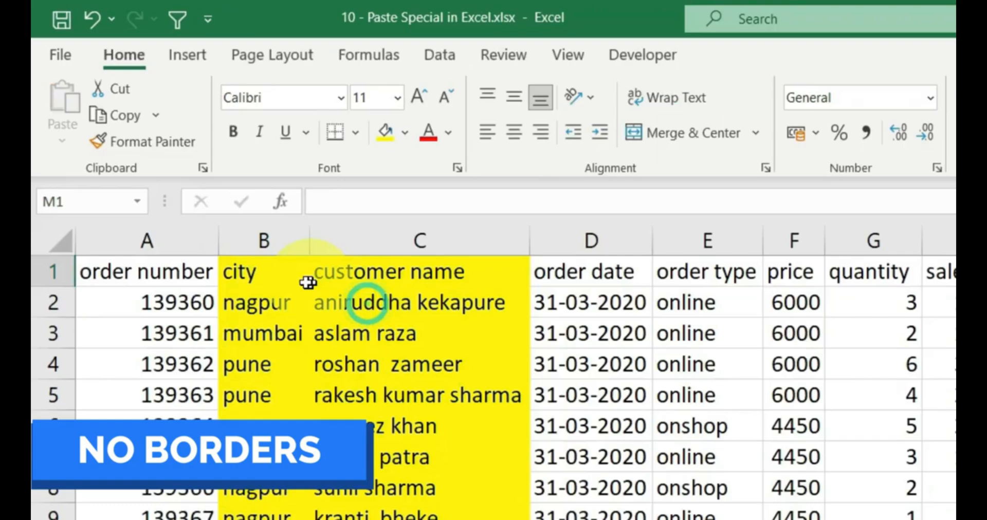
key(ctrl+z)
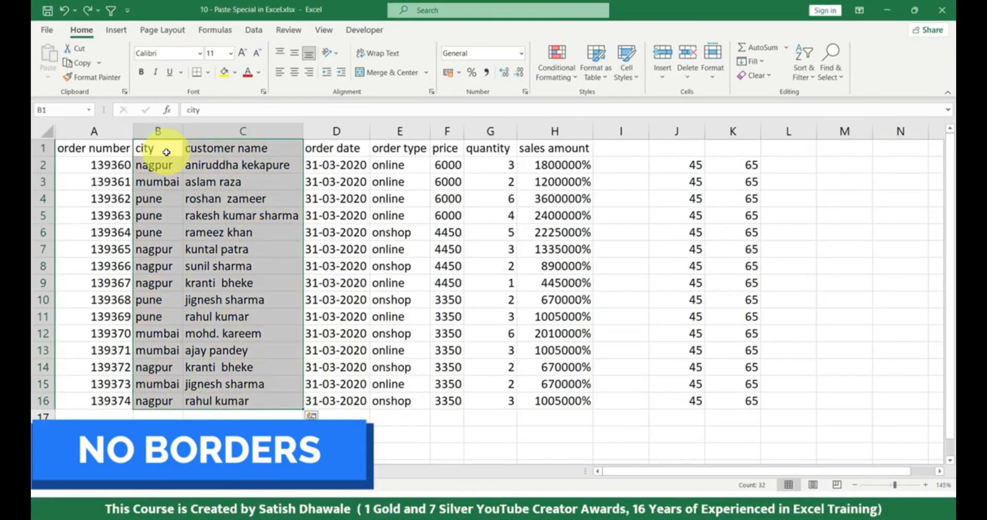
Apply all borders to the city and customer name columns in B1:C16 and copy the range
drag(279, 271, 259, 401)
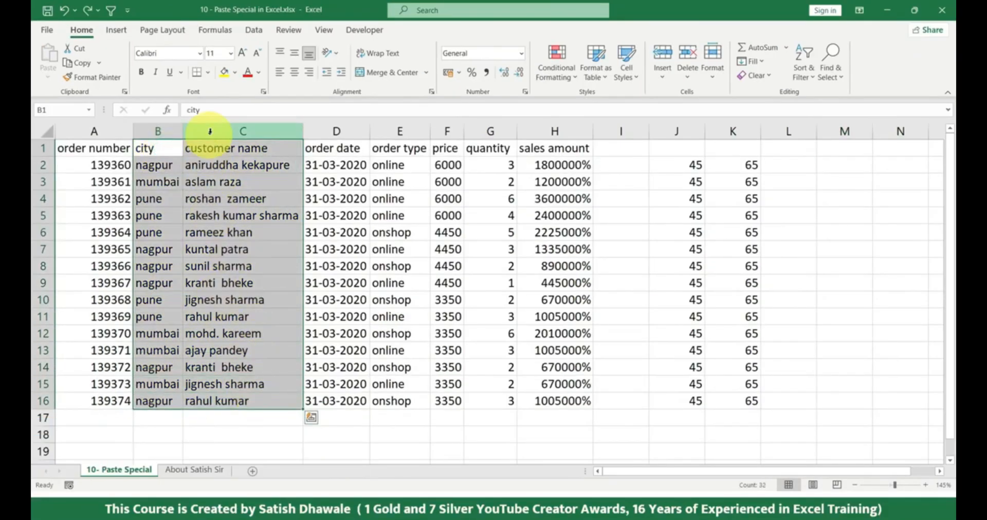
click(208, 72)
click(229, 195)
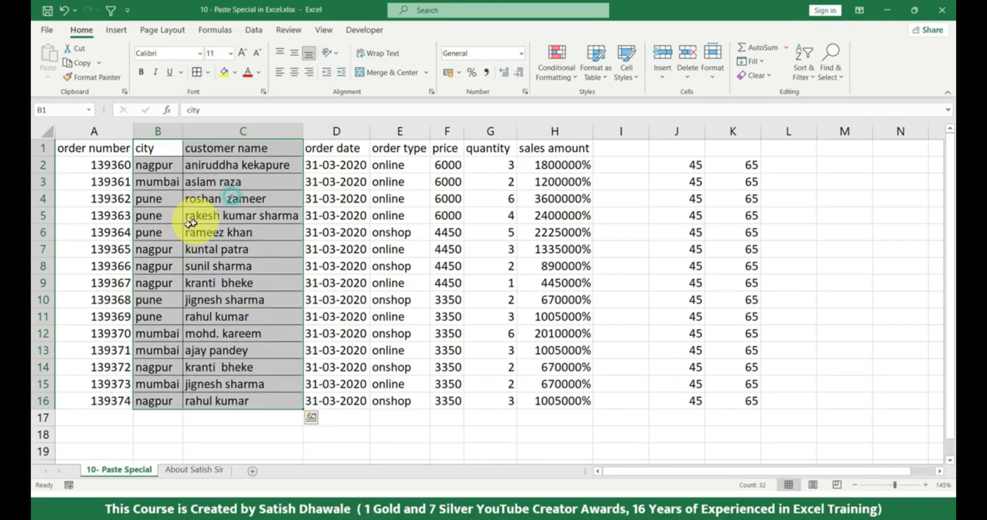
key(ctrl+c)
Preview the paste options for the bordered range at the empty cell B20
scroll(193, 242, down, 4)
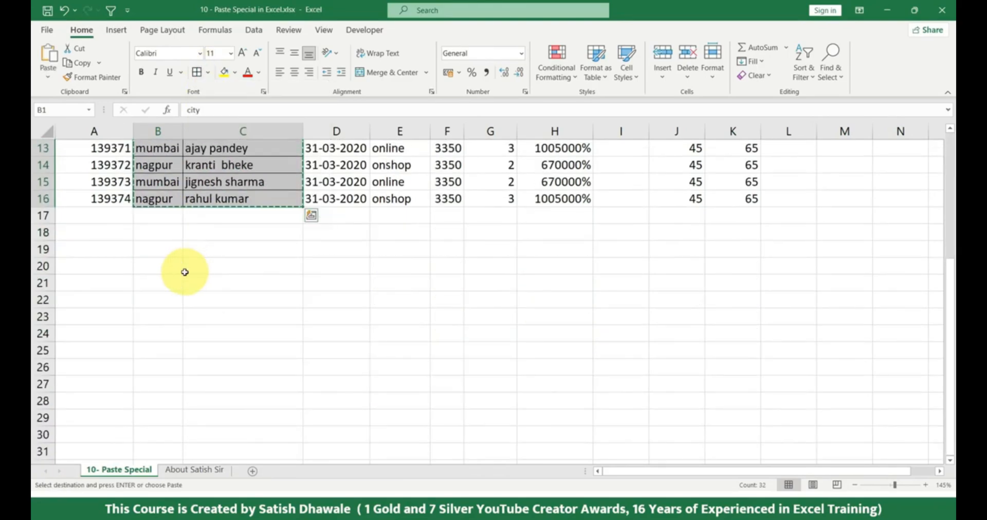
click(167, 265)
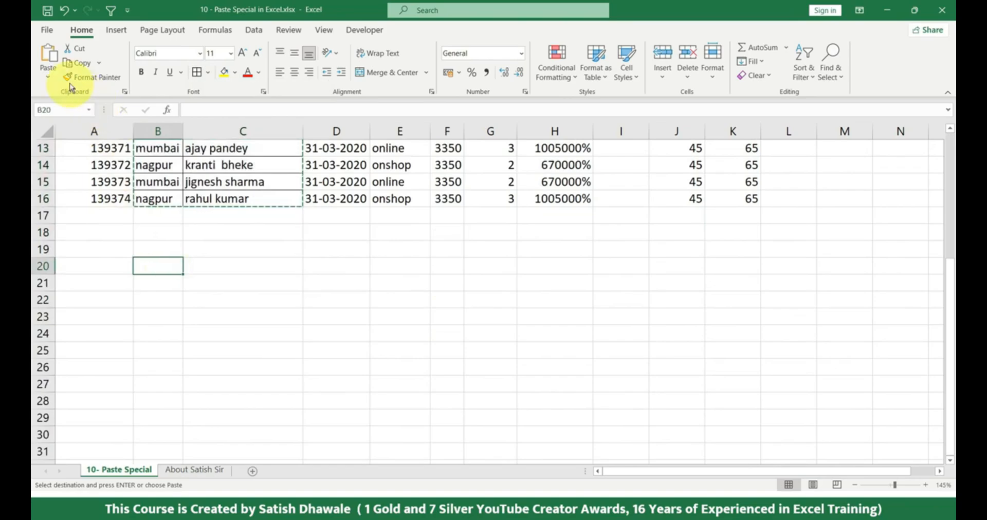
click(47, 75)
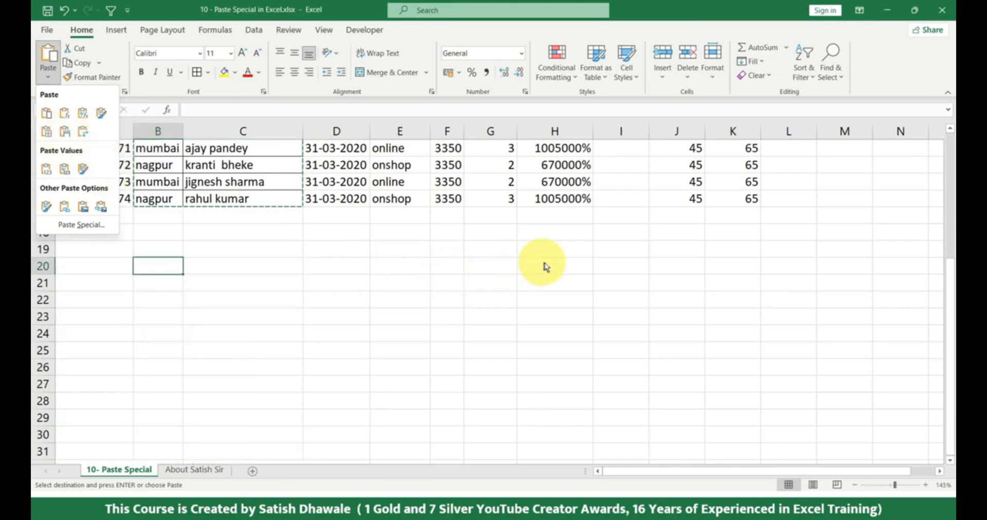
scroll(513, 275, up, 4)
Paste the copied B1:C16 range at M1 normally, and paste it again there with Keep Source Column Widths
click(846, 148)
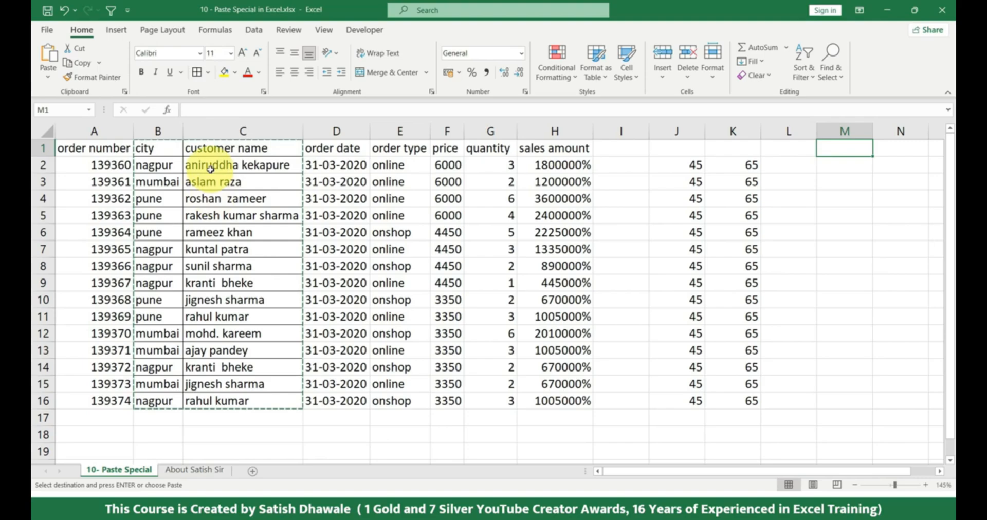
click(48, 77)
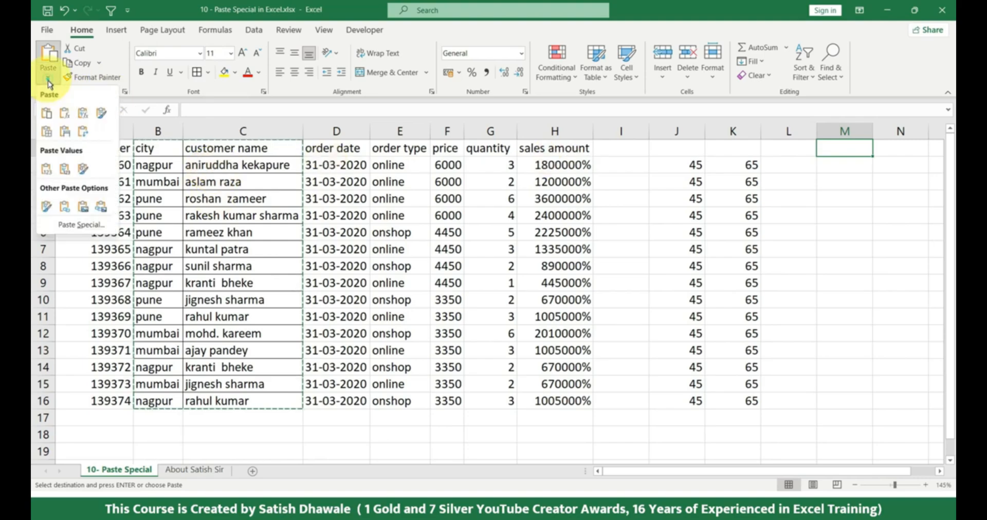
click(46, 116)
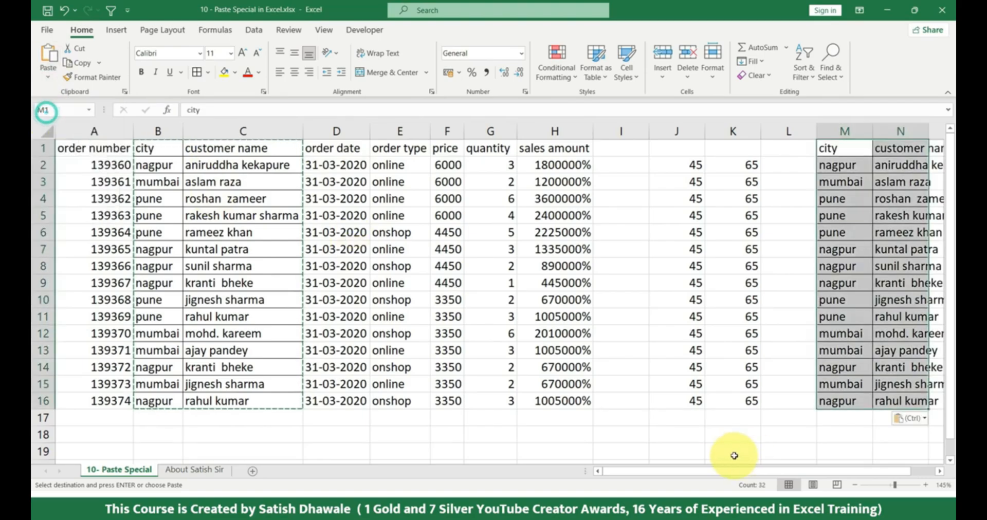
drag(763, 472, 903, 473)
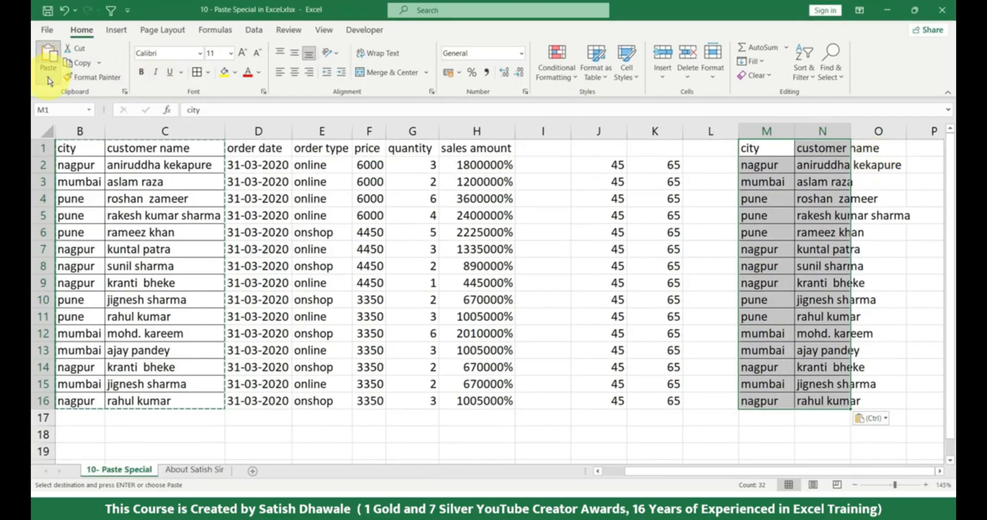
click(48, 77)
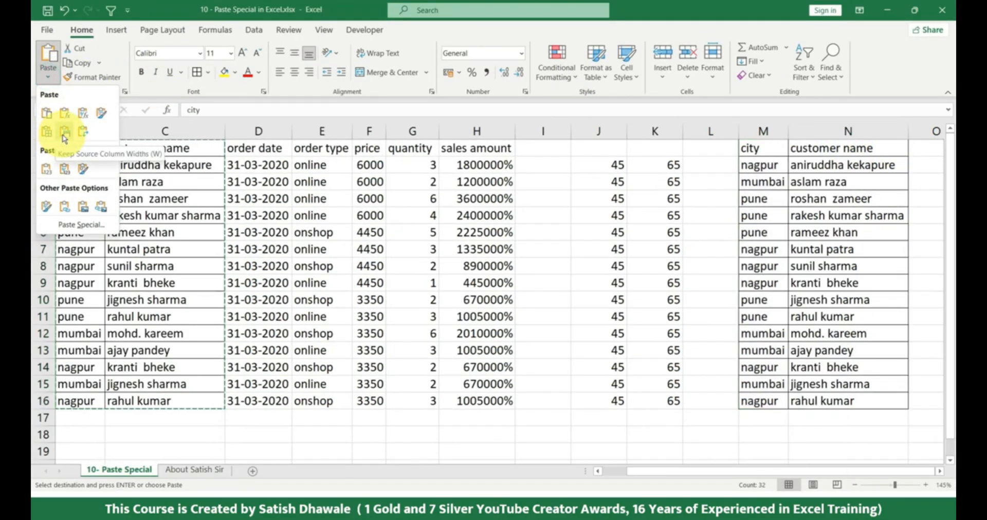
click(65, 133)
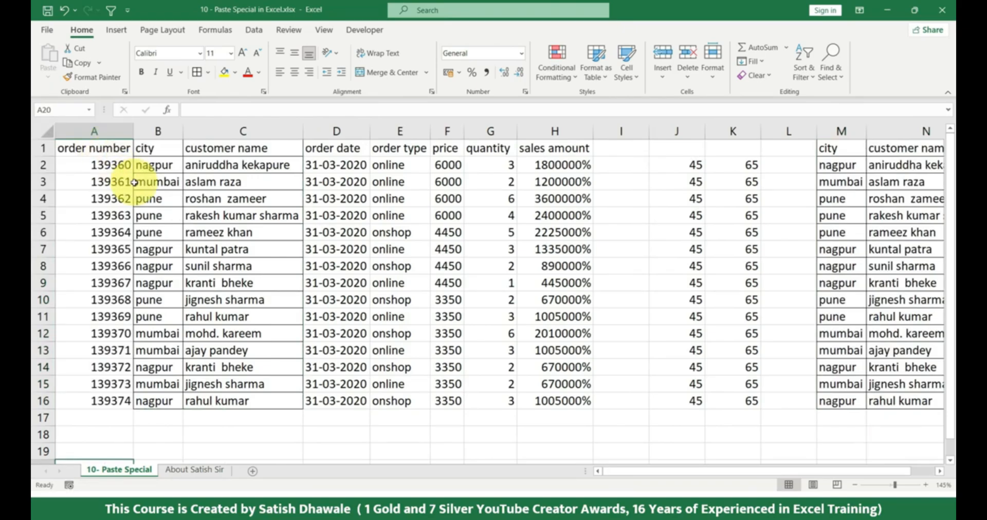
Copy the header row A1:H1 and paste it transposed as a column starting at A19
drag(96, 147, 566, 149)
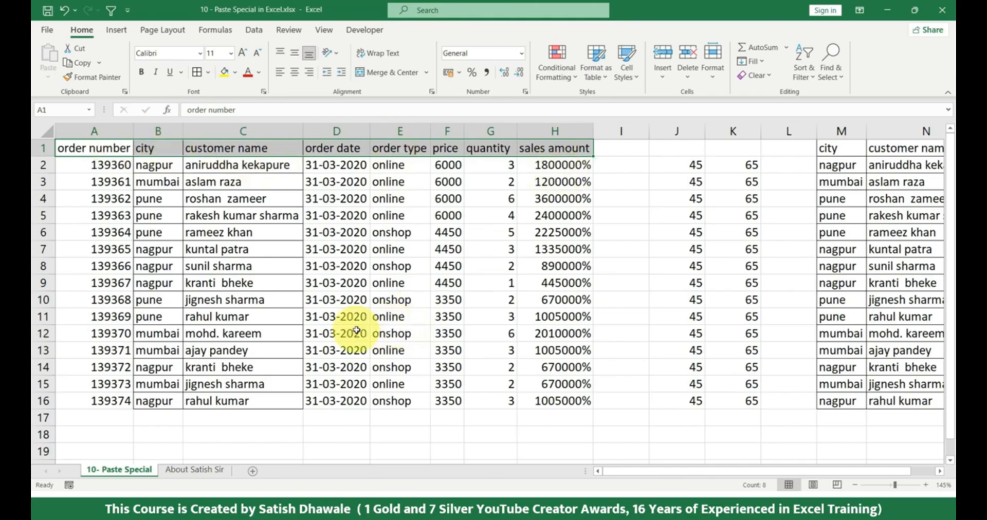
key(ctrl+c)
scroll(129, 339, down, 2)
click(116, 353)
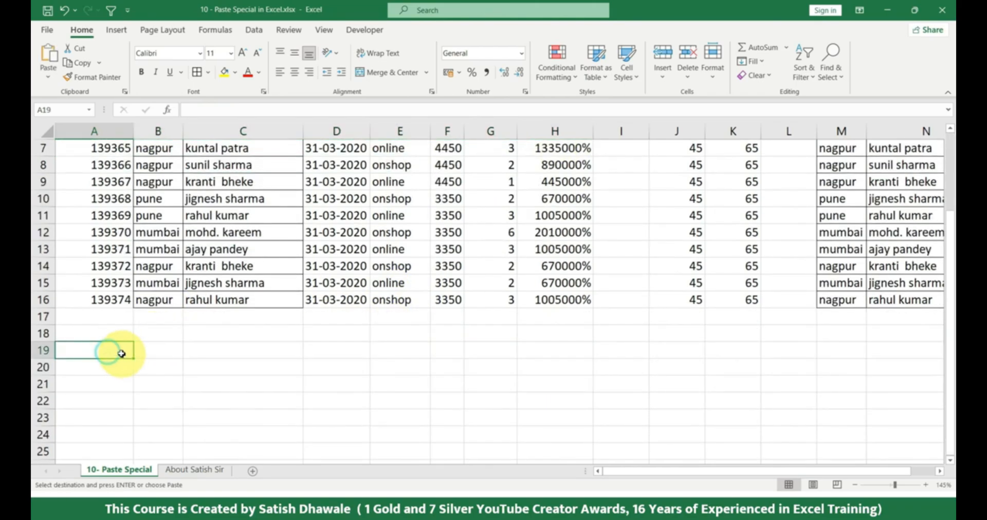
scroll(118, 355, up, 2)
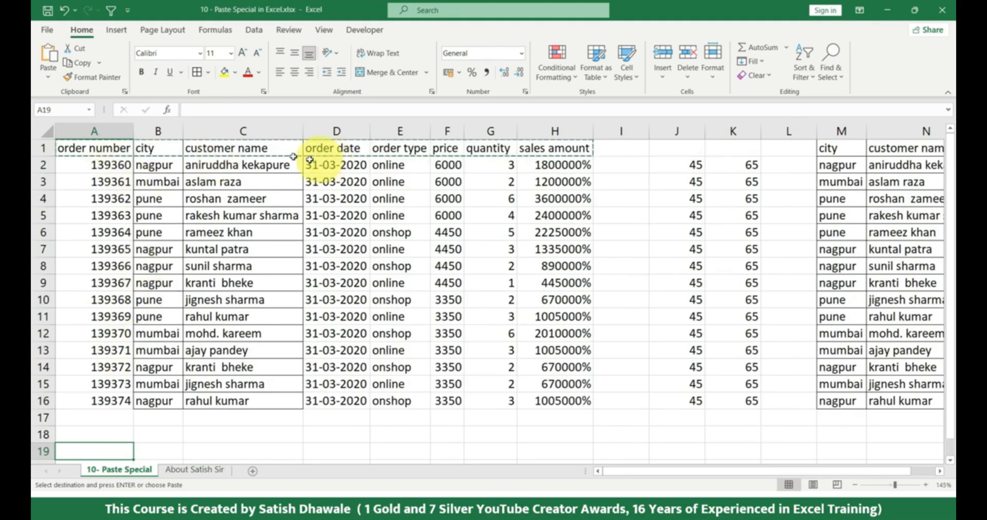
click(48, 78)
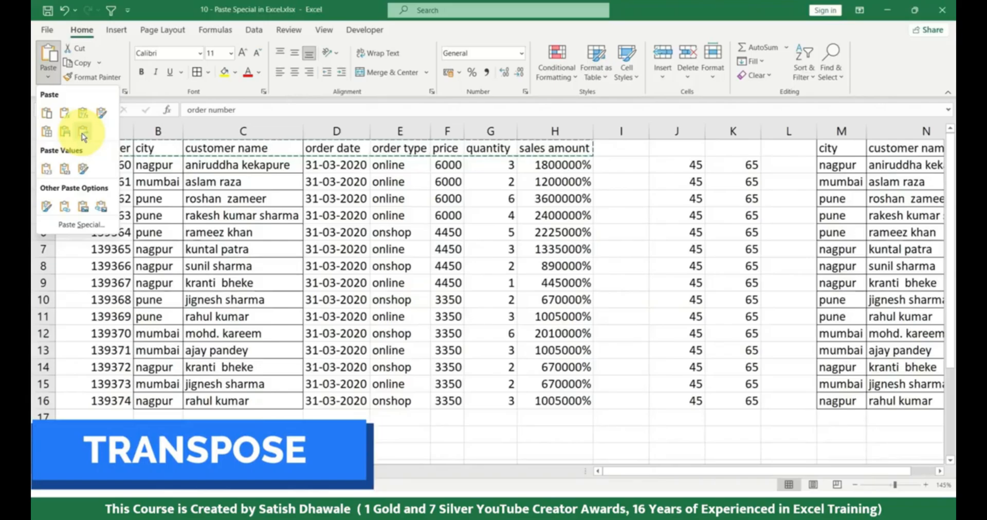
click(84, 135)
scroll(148, 308, down, 2)
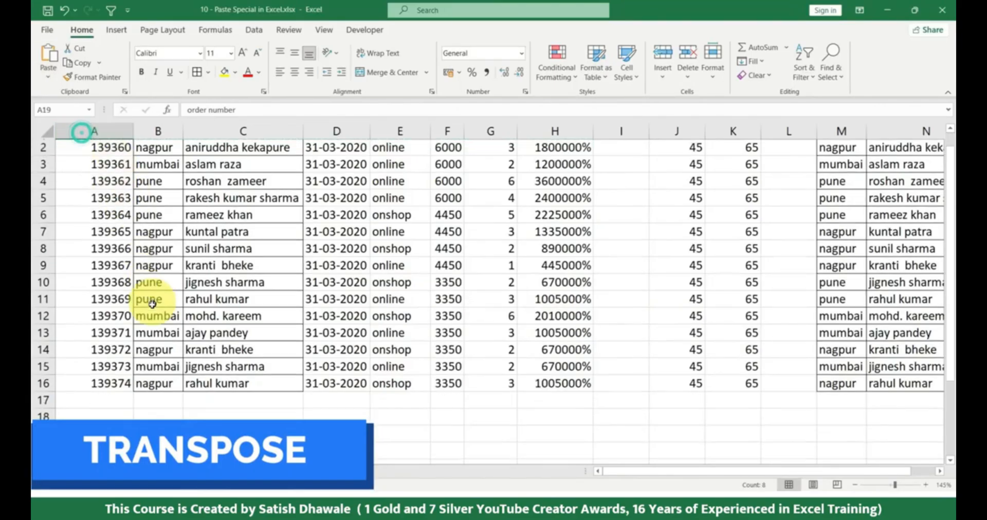
scroll(149, 308, down, 3)
scroll(190, 227, up, 1)
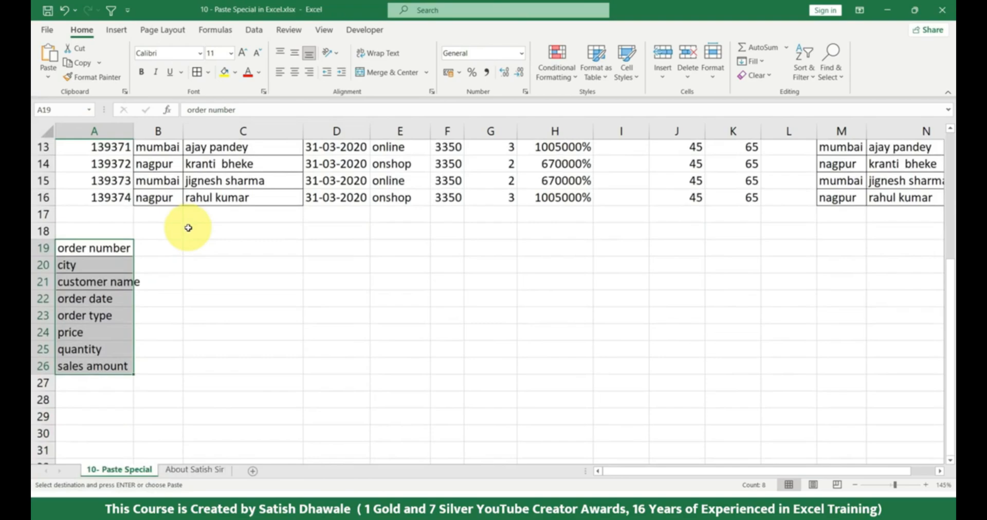
Copy the vertical headers in A19:A26 and paste them transposed as a row starting at C19
drag(114, 254, 106, 356)
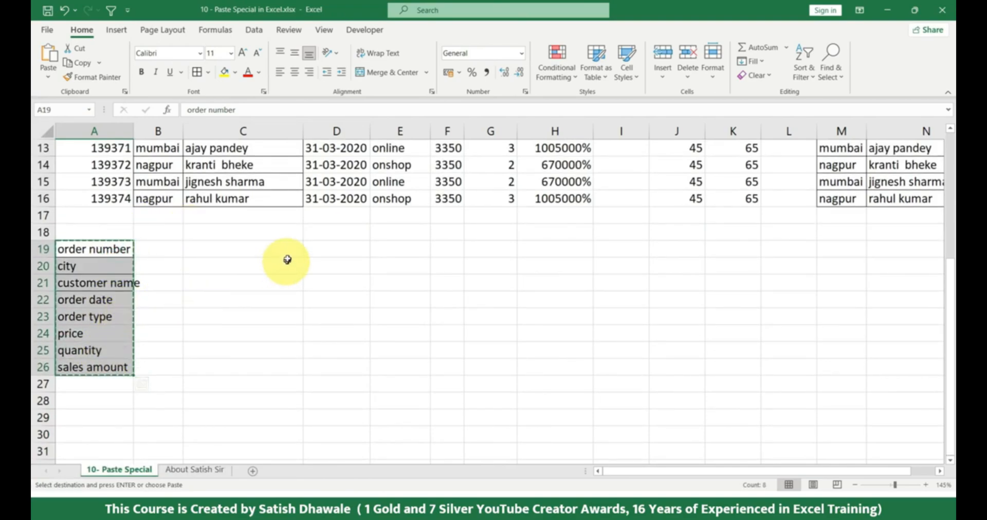
click(269, 249)
click(58, 66)
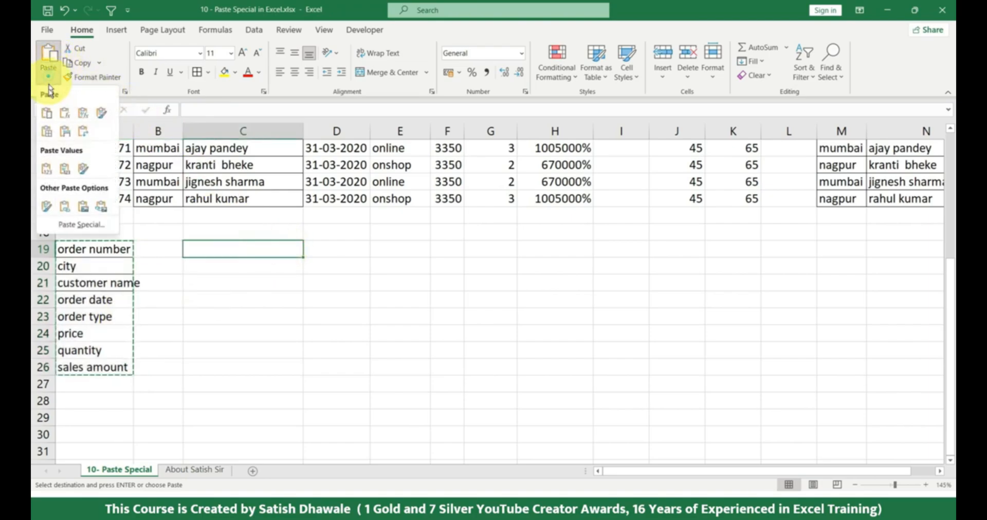
click(85, 137)
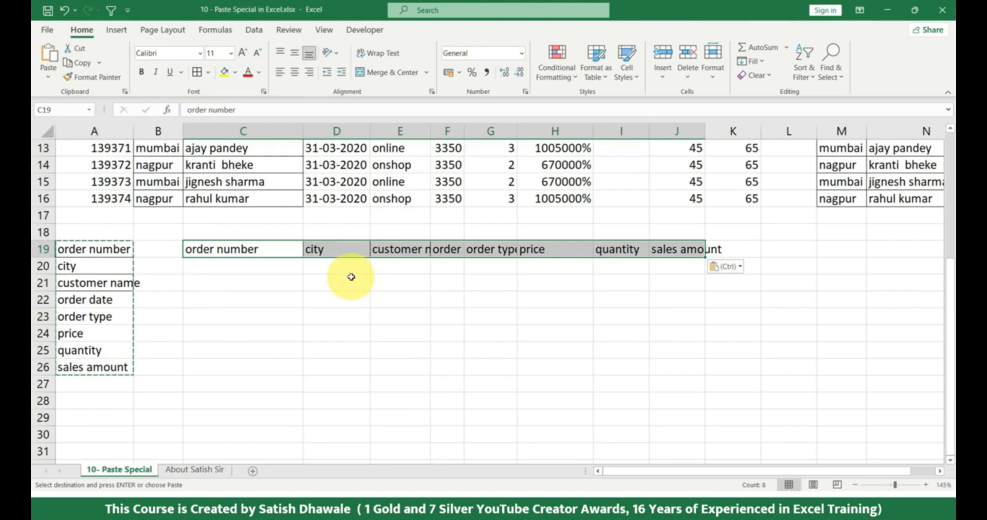
Set the number format of the sales amounts in H2:H16 to General
click(48, 80)
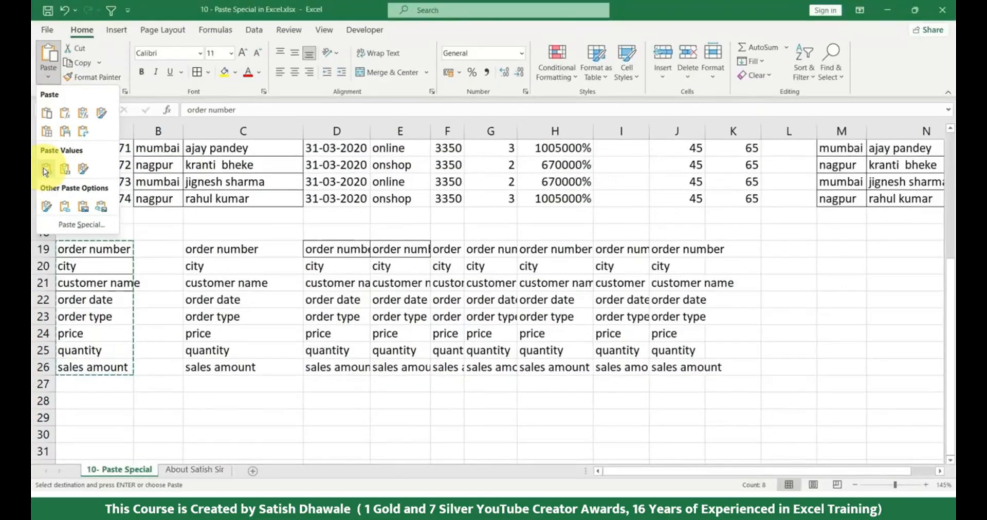
scroll(628, 264, up, 4)
drag(571, 165, 542, 396)
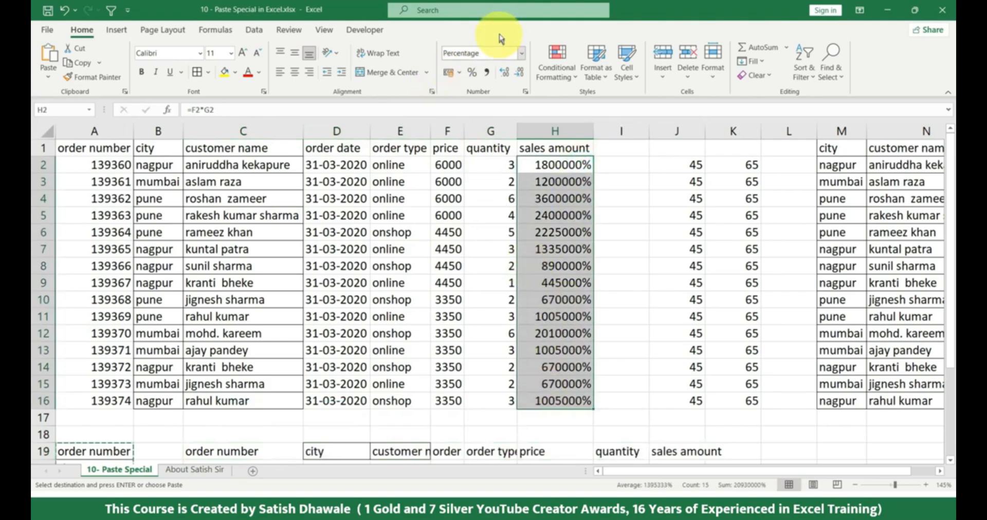
click(522, 53)
click(488, 77)
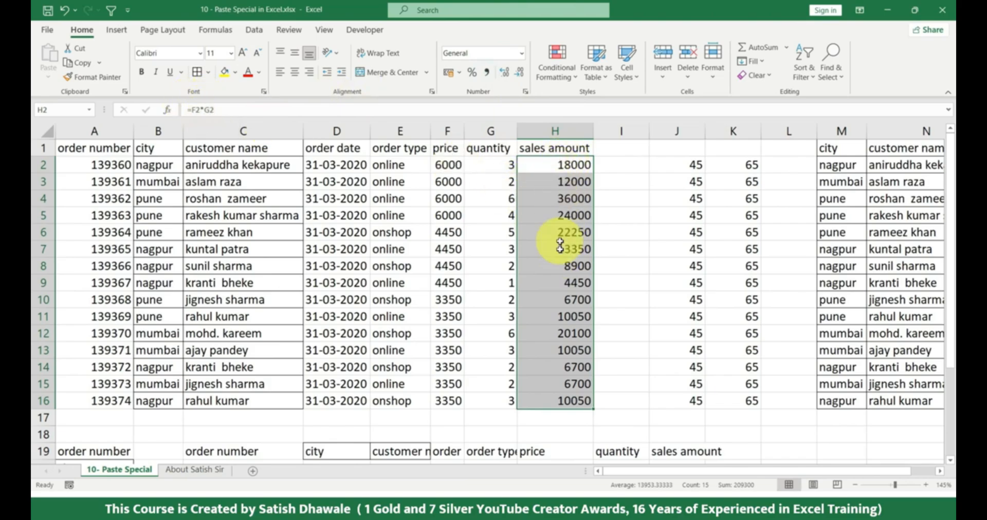
Copy the sales amounts in H2:H16 and paste them at I2 with Values & Number Formatting
key(ctrl+c)
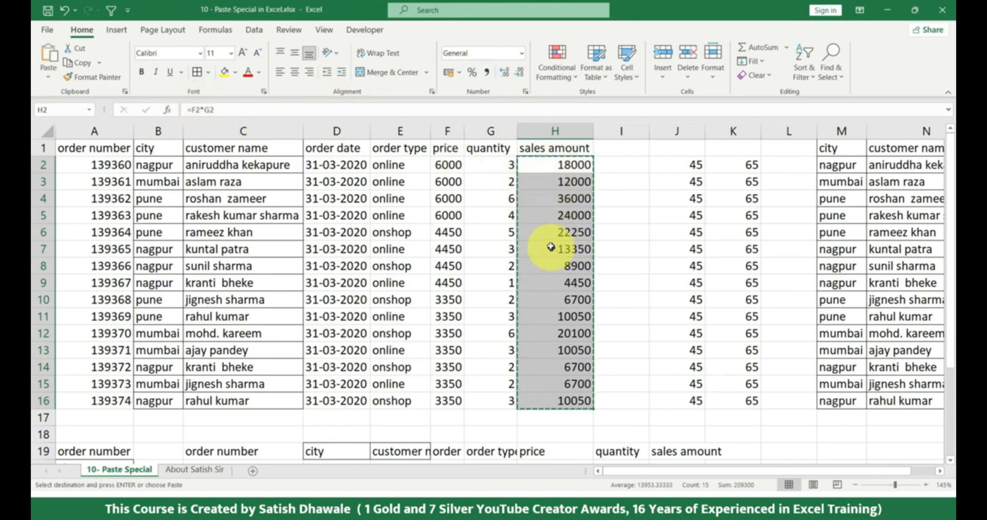
click(624, 162)
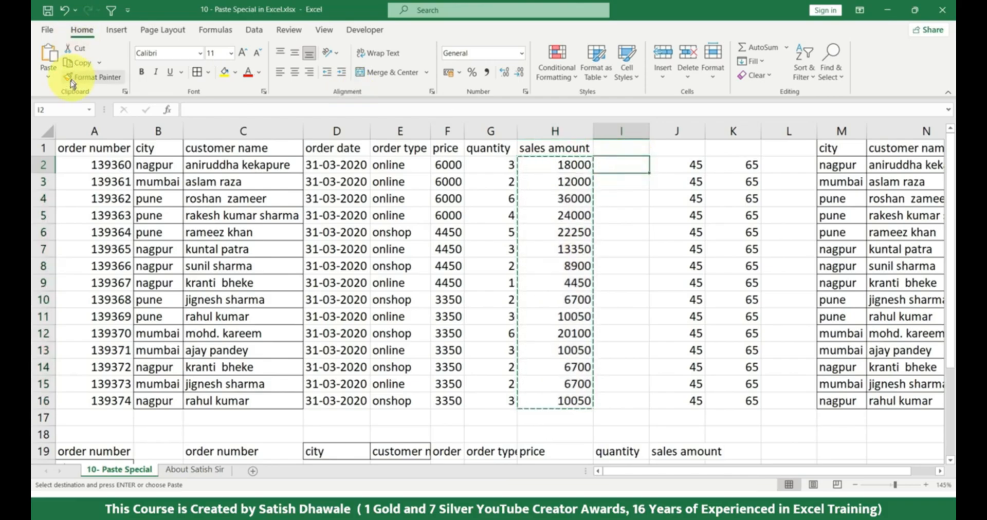
click(48, 76)
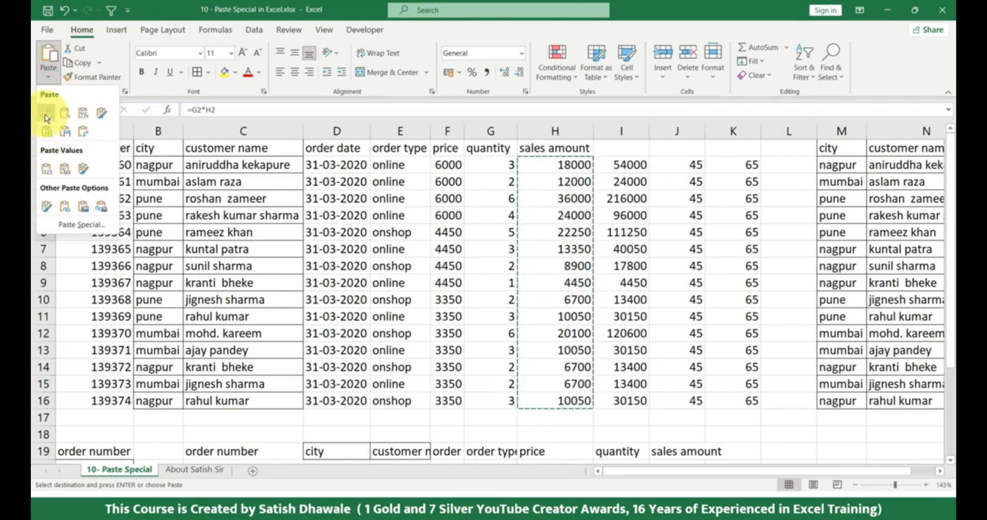
click(65, 178)
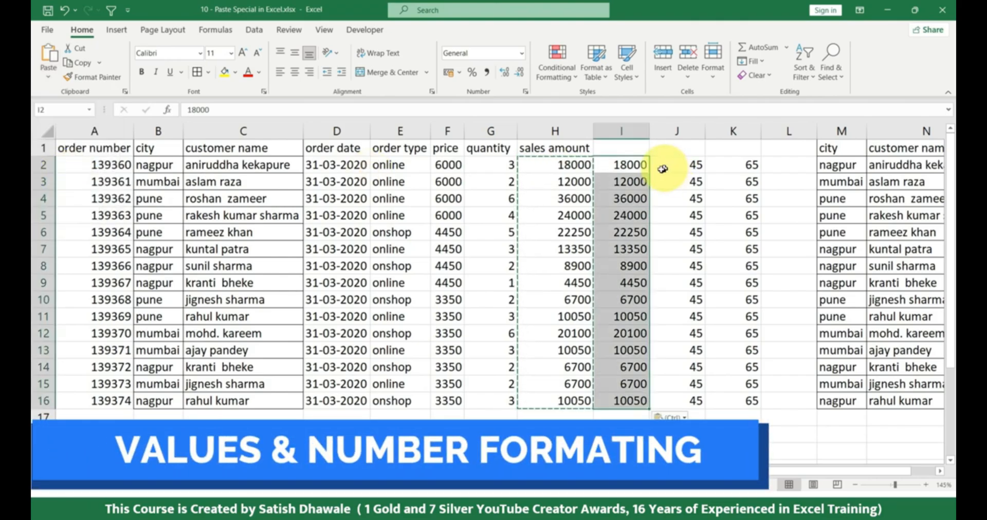
Set the number format of the sales amounts in H2:H16 to Number
drag(540, 165, 536, 401)
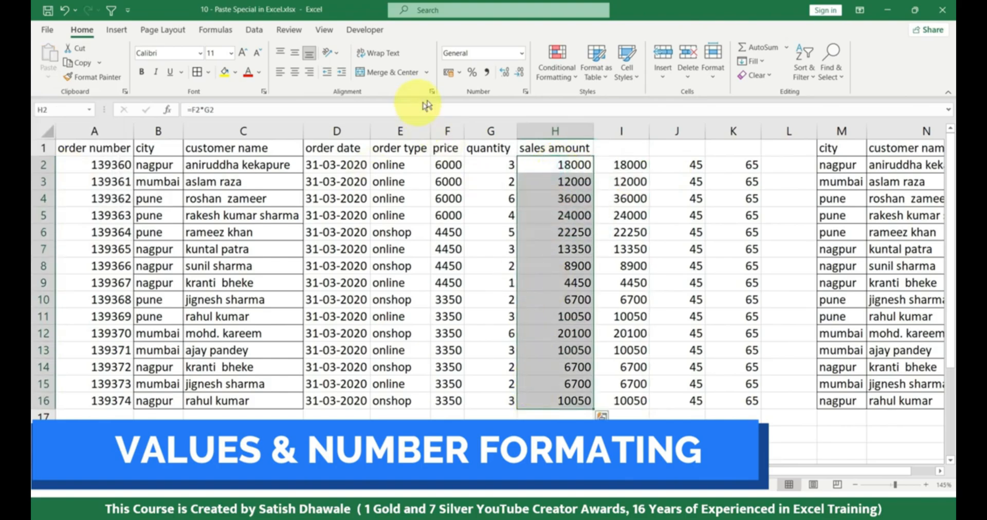
click(522, 58)
click(470, 101)
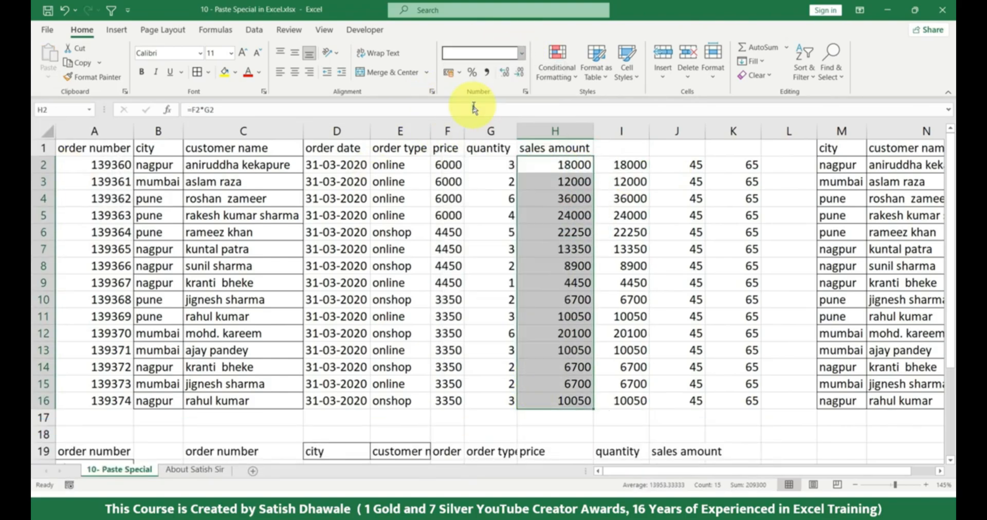
Copy the reformatted sales amounts in H2:H16 and paste them at I2 with Values & Number Formatting
click(802, 213)
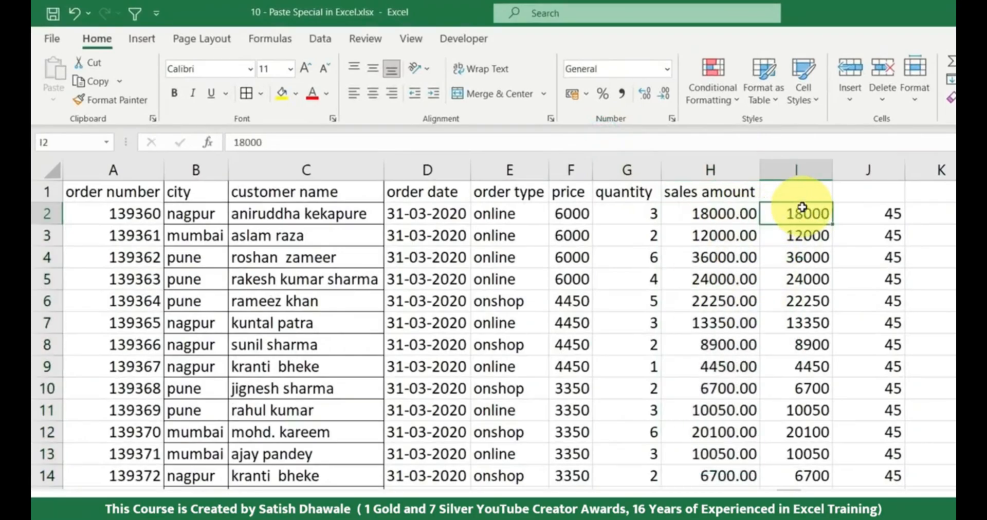
drag(707, 213, 707, 488)
key(ctrl+c)
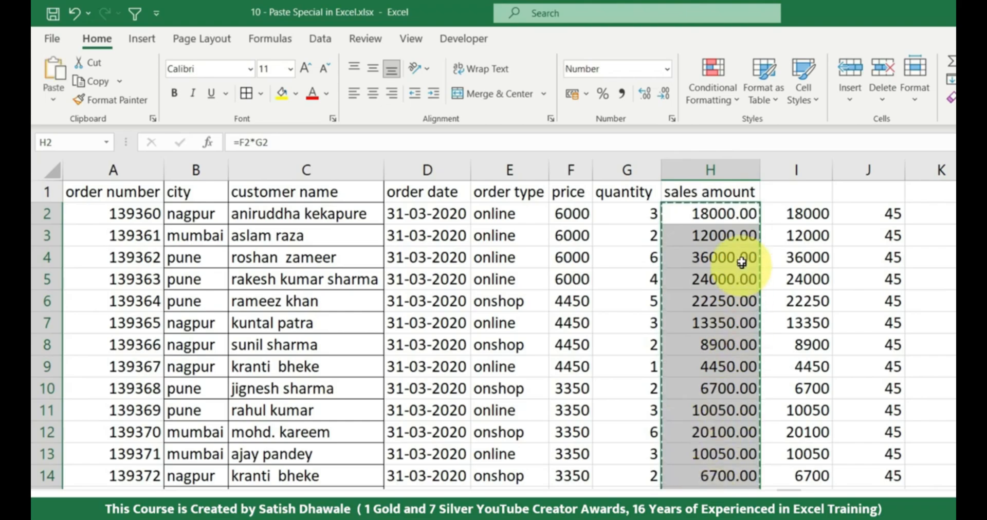
click(805, 213)
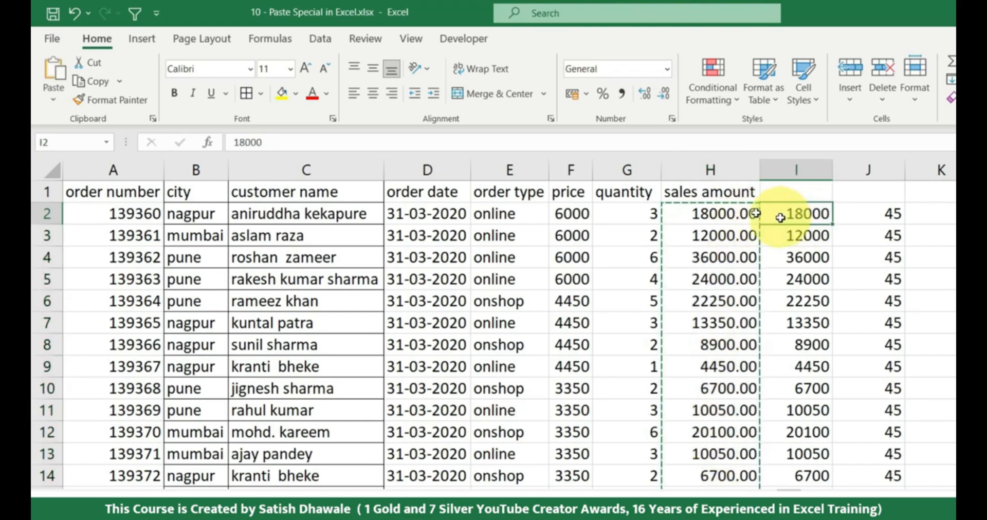
click(53, 97)
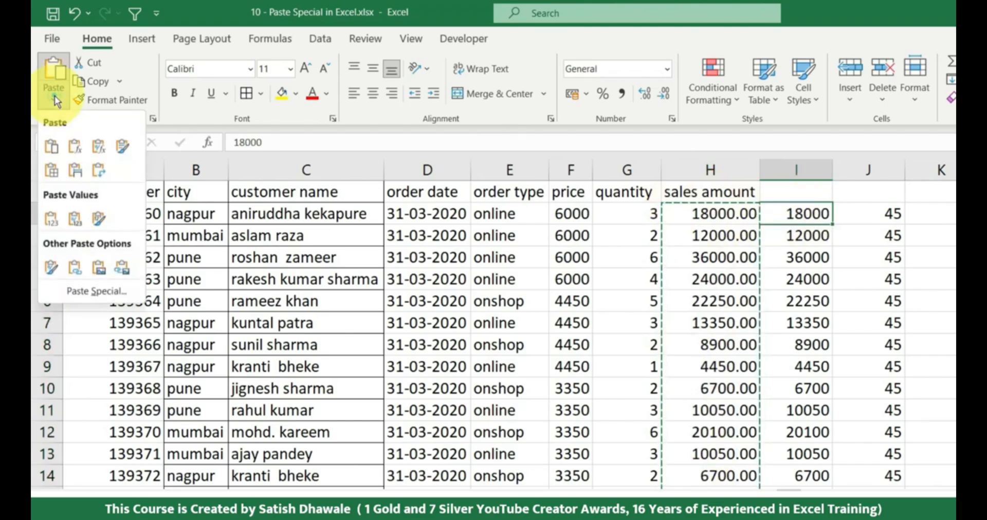
click(75, 220)
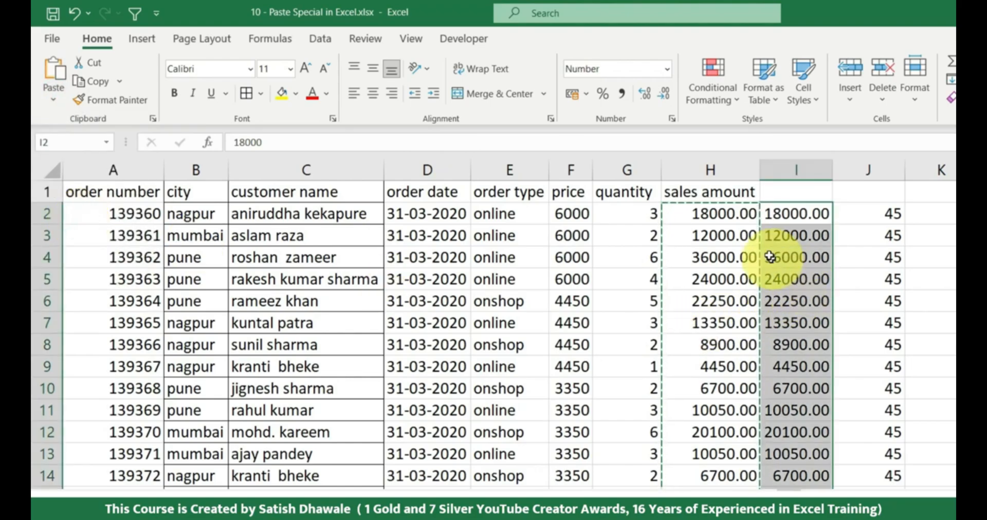
Undo the last paste and repeat it at I2 with Values & Number Formatting
key(ctrl+z)
click(55, 98)
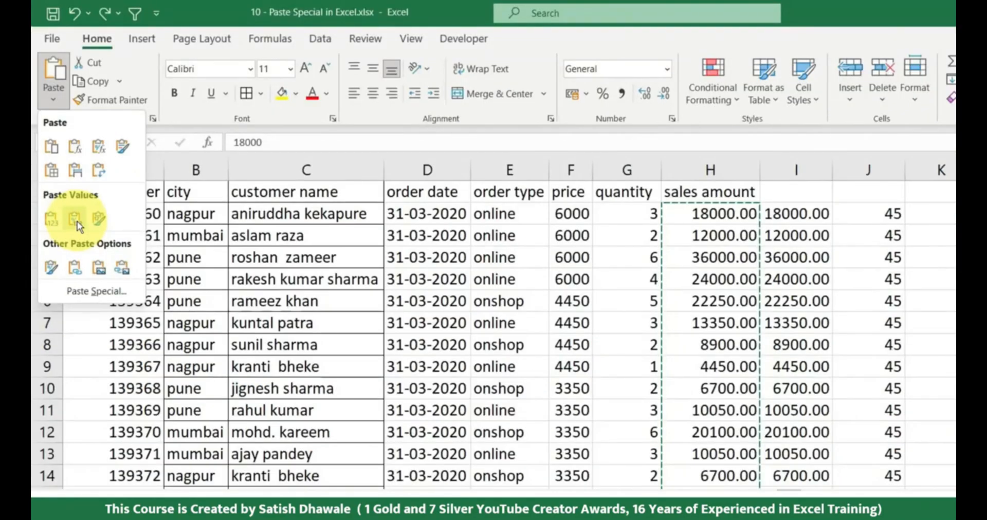
click(77, 221)
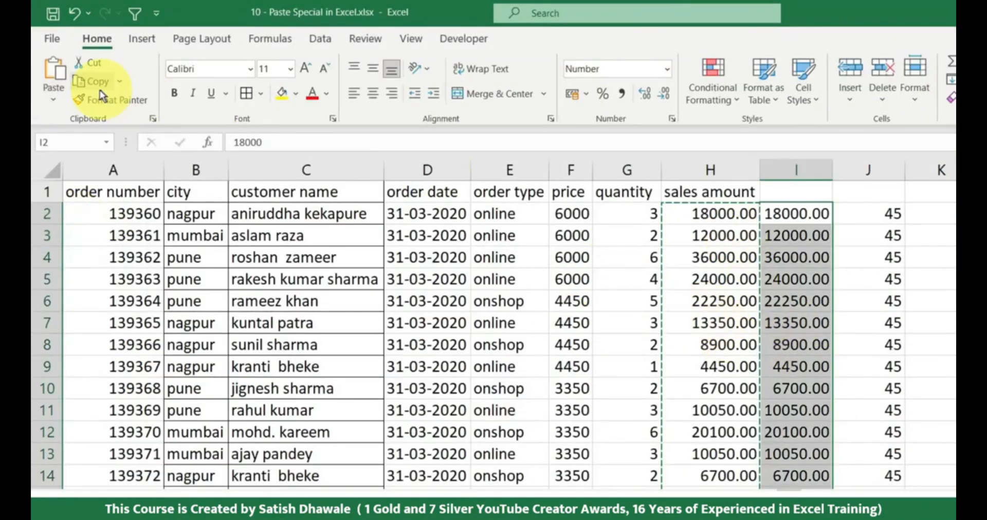
scroll(514, 462, down, 3)
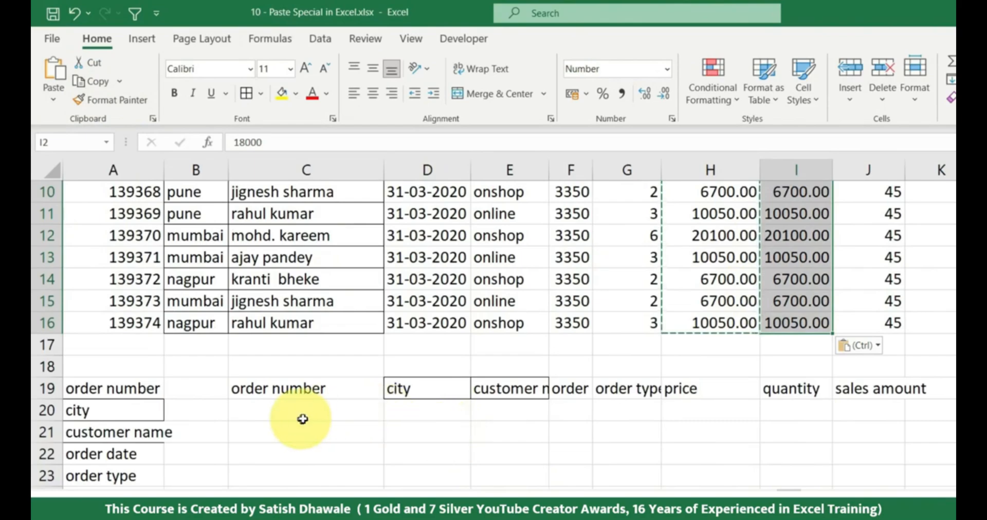
click(567, 480)
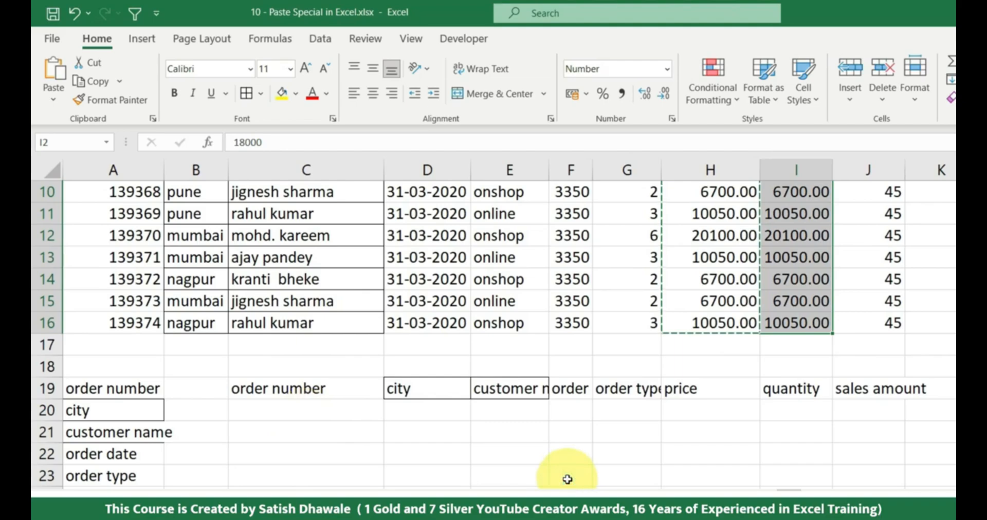
scroll(568, 479, down, 3)
click(567, 480)
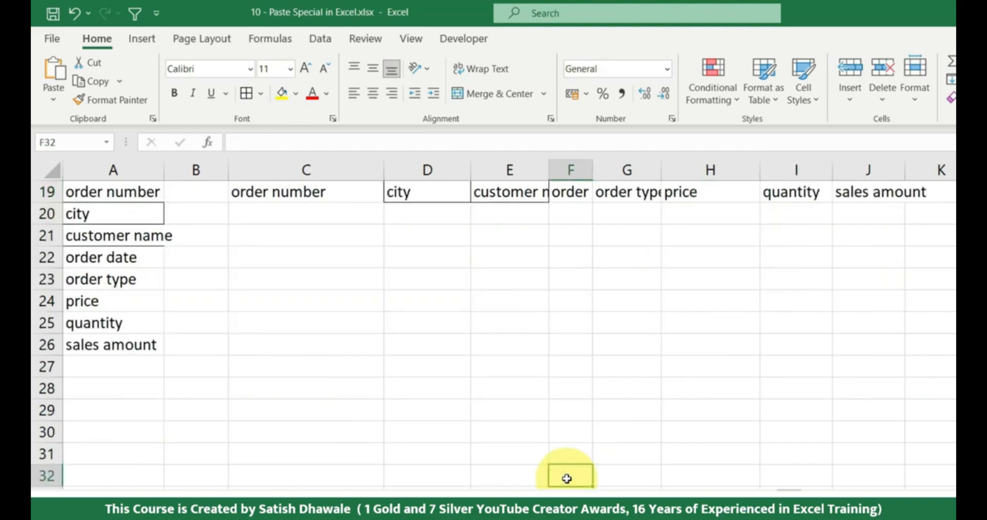
scroll(509, 381, up, 2)
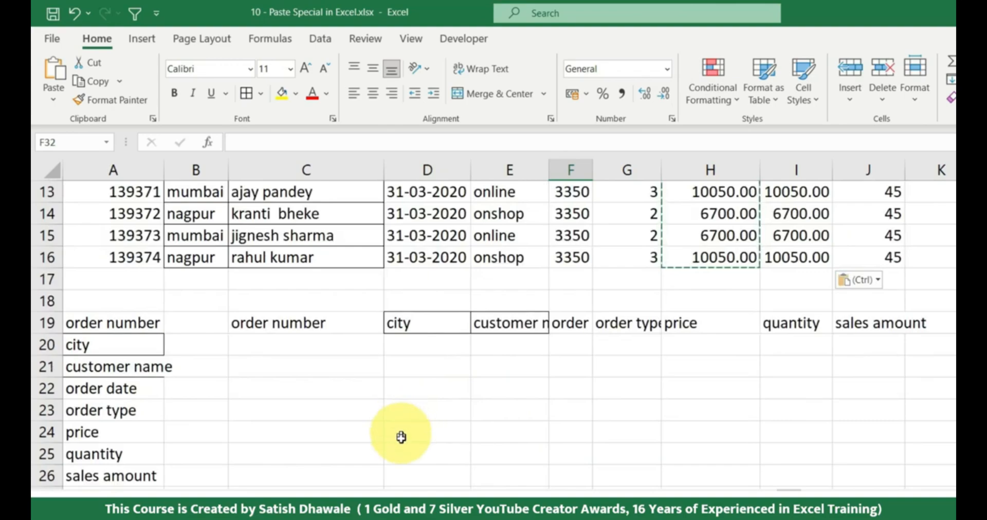
click(346, 404)
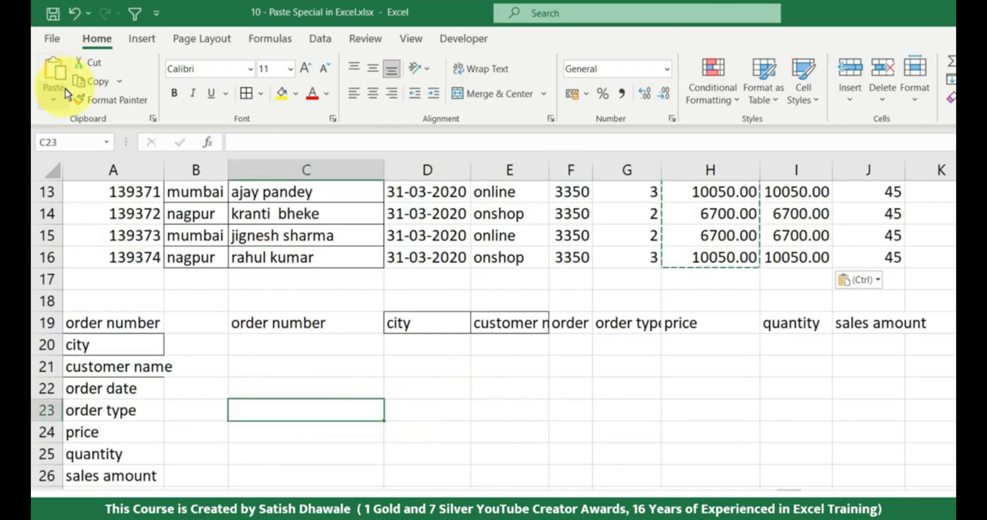
click(57, 99)
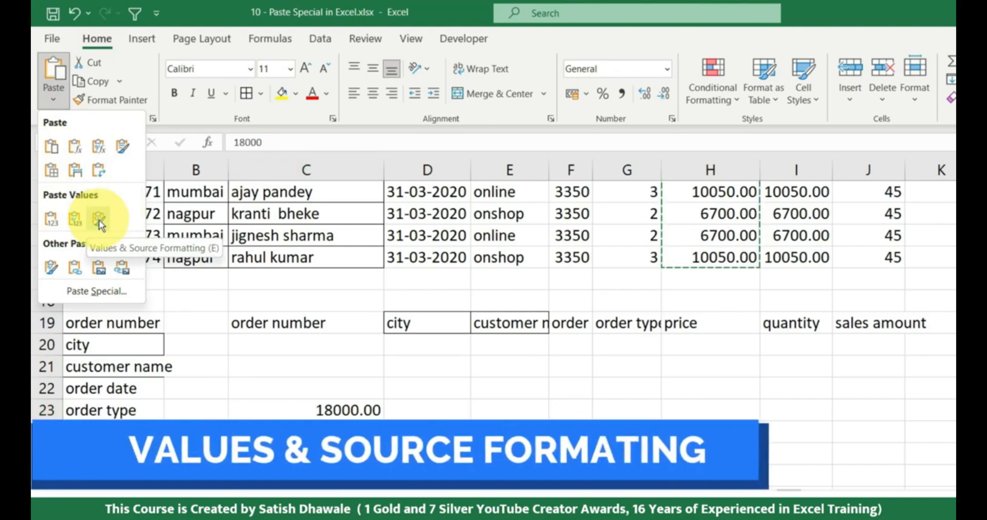
scroll(812, 283, up, 4)
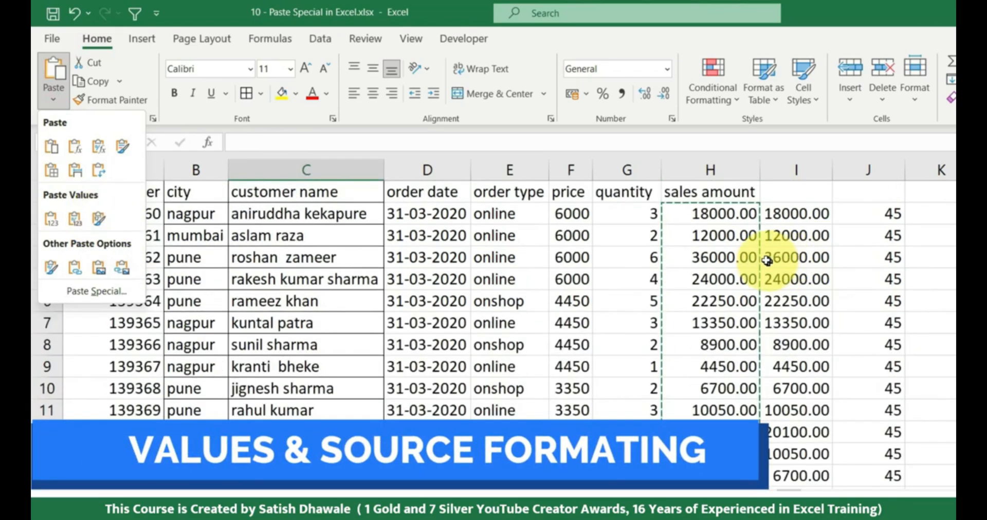
Make the first four sales amounts in H2:H5 bold
click(724, 219)
drag(724, 219, 740, 282)
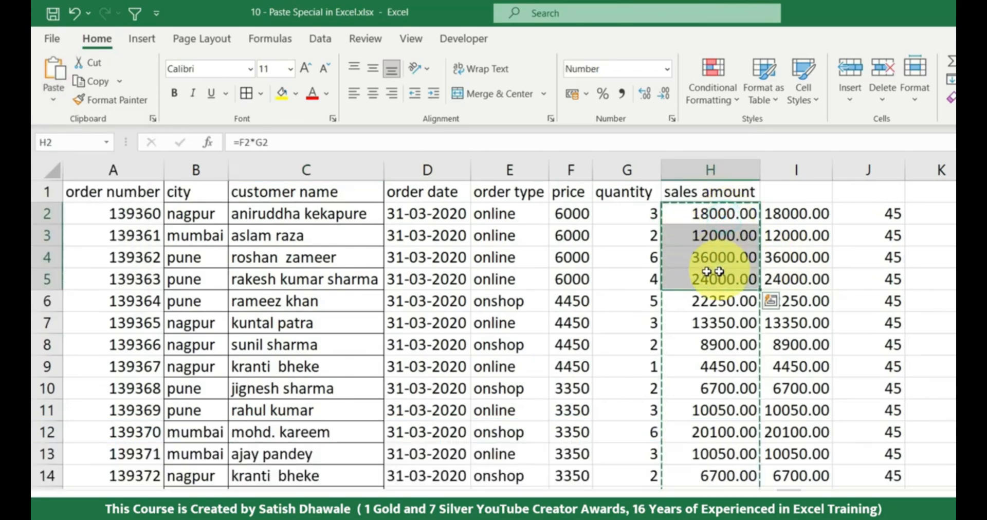
click(175, 98)
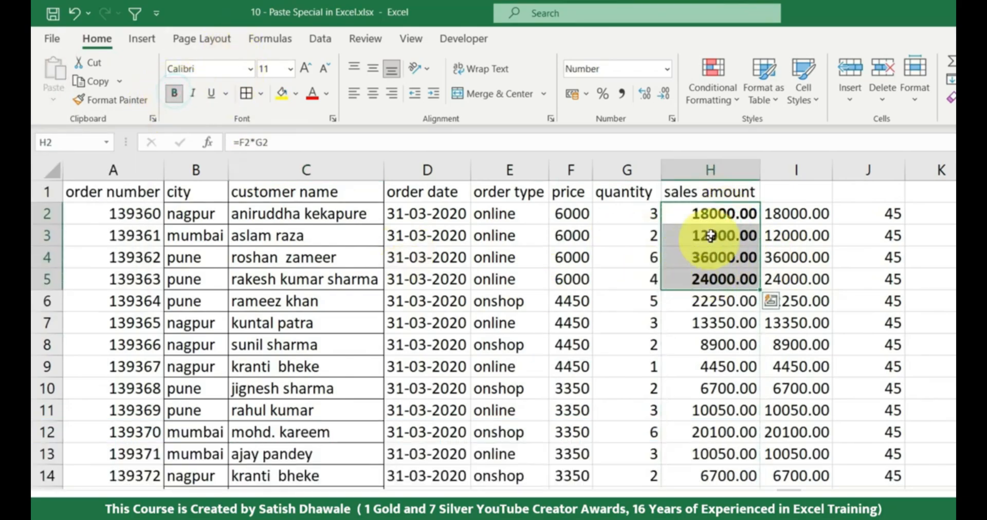
Copy the sales amounts in H2:H16, paste them at C22 with Values & Source Formatting, and compare them with the source
drag(706, 213, 709, 513)
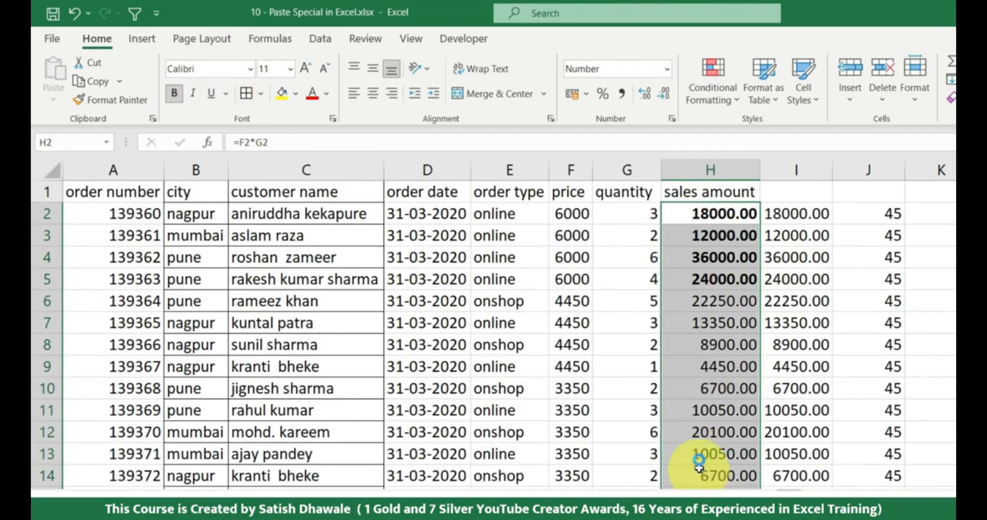
key(ctrl+c)
scroll(686, 304, down, 2)
scroll(686, 307, down, 2)
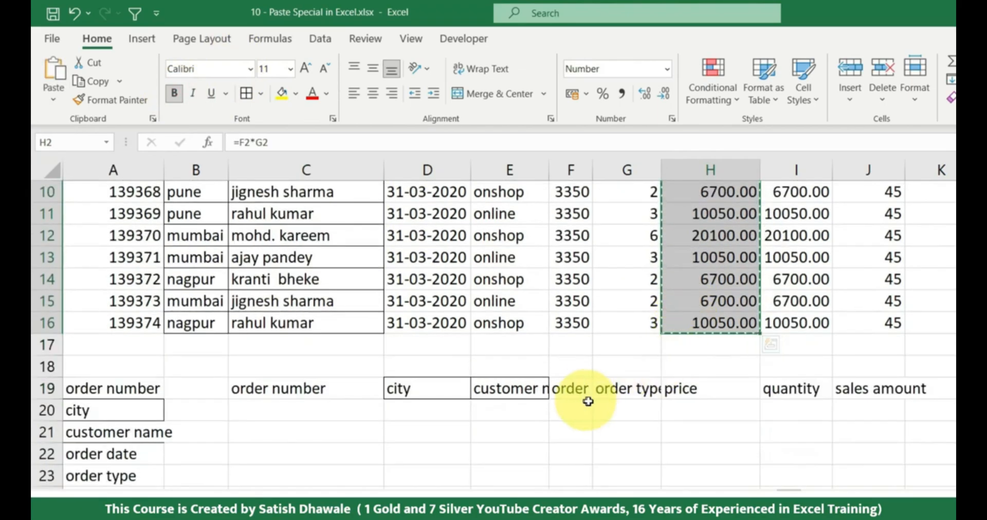
click(360, 455)
click(54, 98)
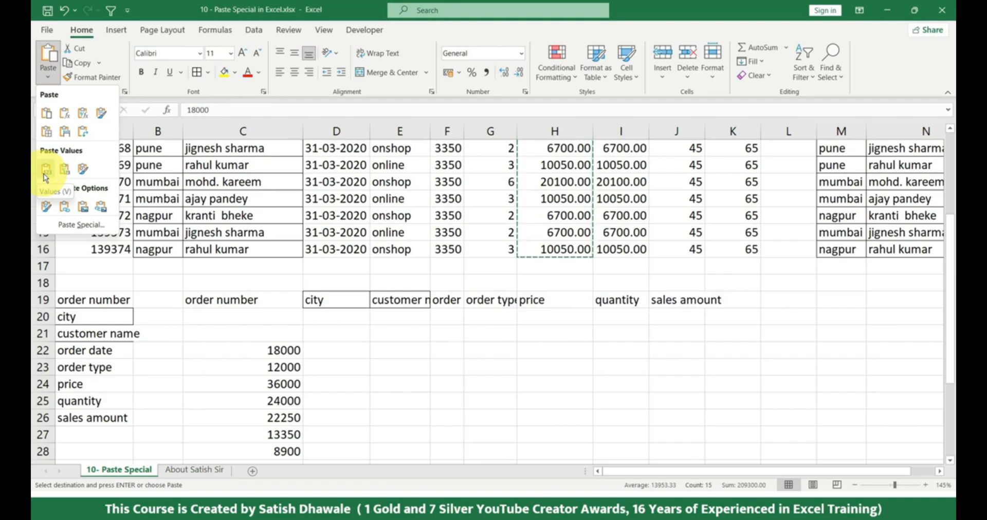
click(83, 171)
scroll(545, 354, up, 3)
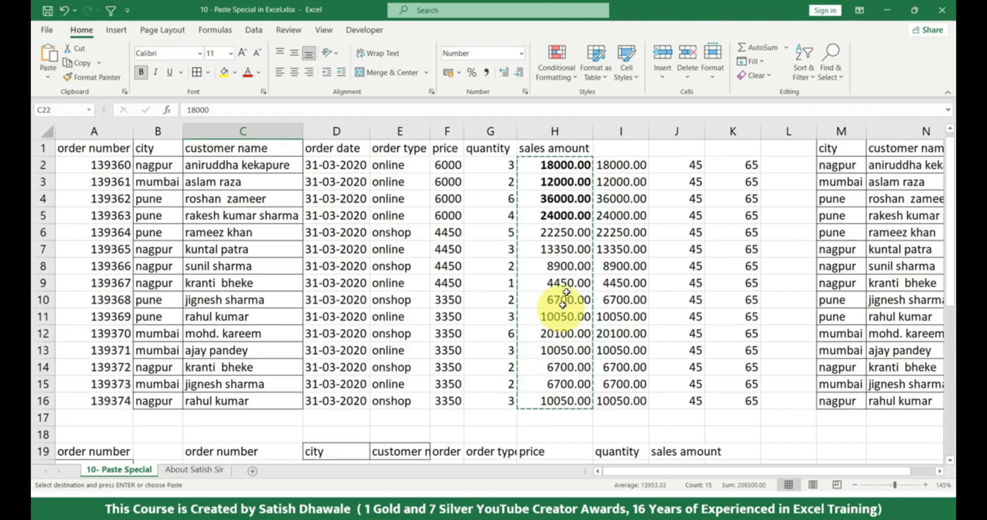
scroll(315, 342, down, 4)
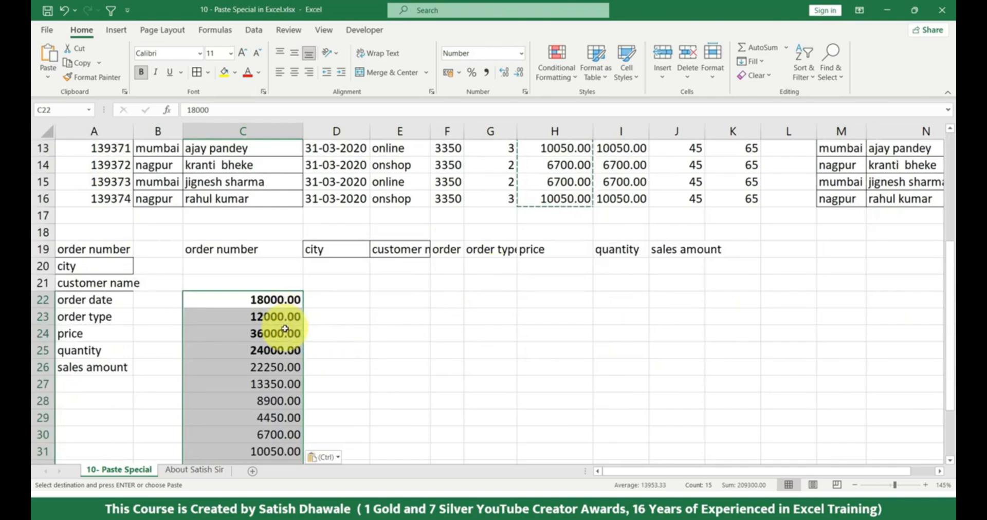
click(52, 80)
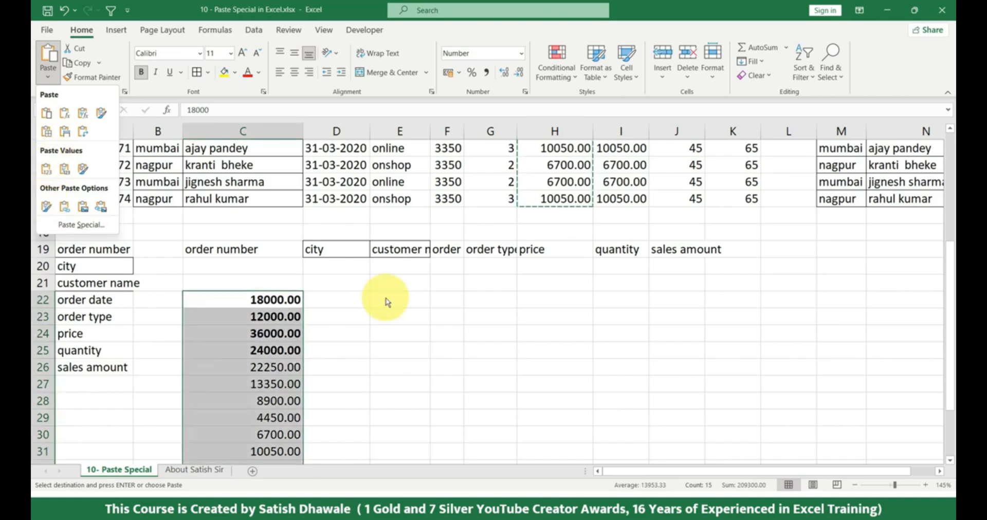
click(404, 303)
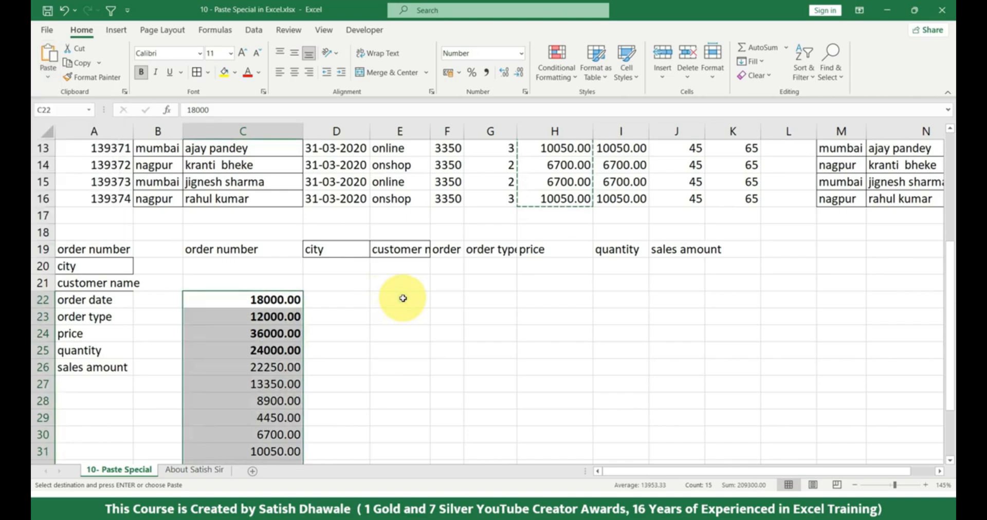
click(400, 300)
scroll(399, 288, up, 4)
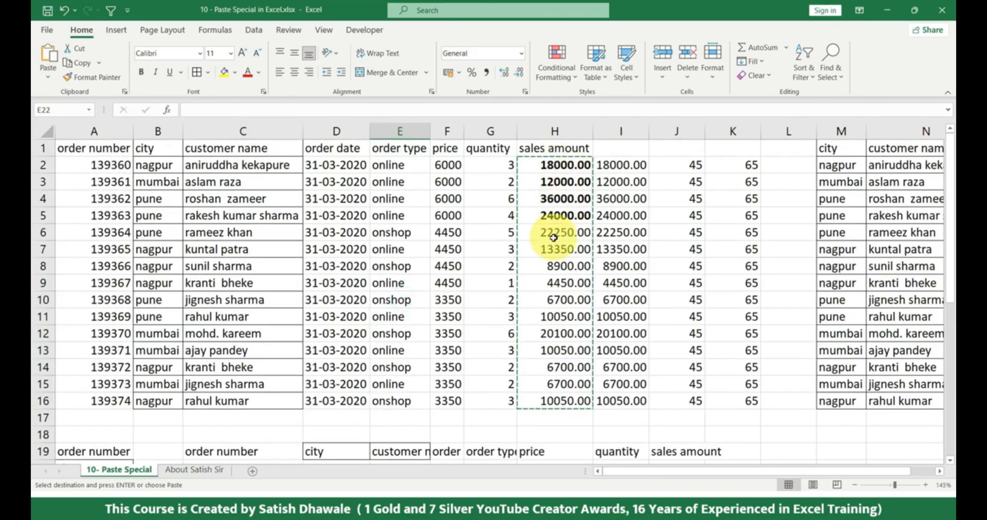
scroll(535, 350, down, 4)
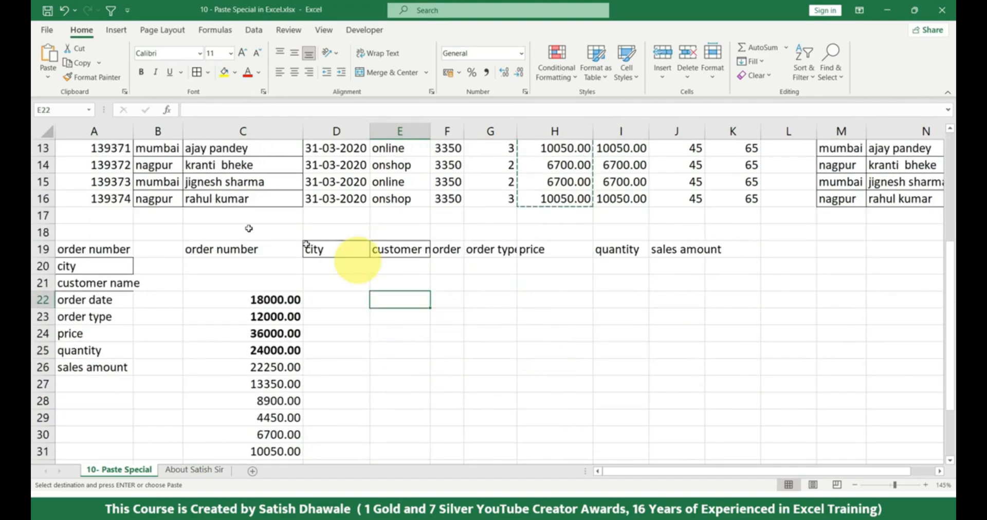
Fill the bold sales amounts in H2:H5 with yellow
scroll(519, 237, up, 4)
drag(566, 165, 565, 215)
click(229, 76)
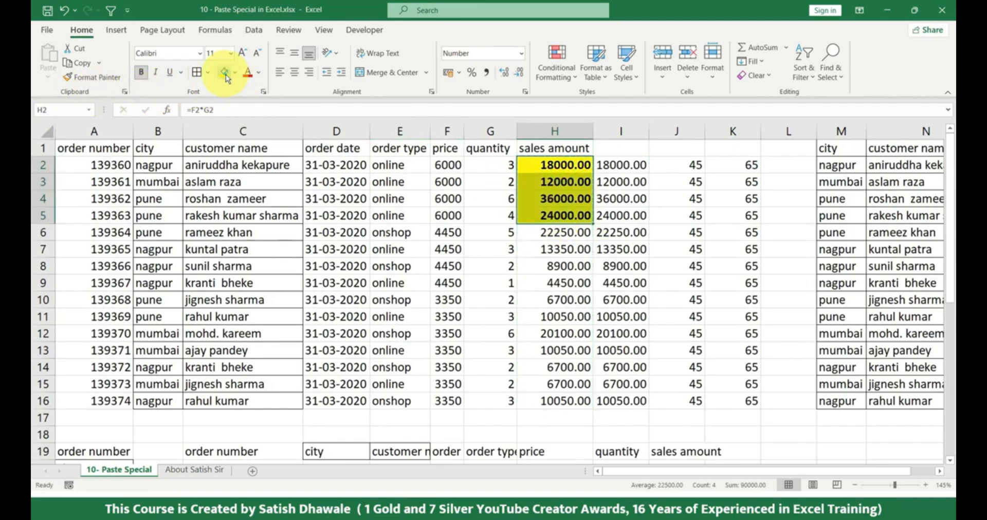
Copy the sales amounts in H2:H16 and paste only their Formatting at E22
drag(561, 164, 560, 400)
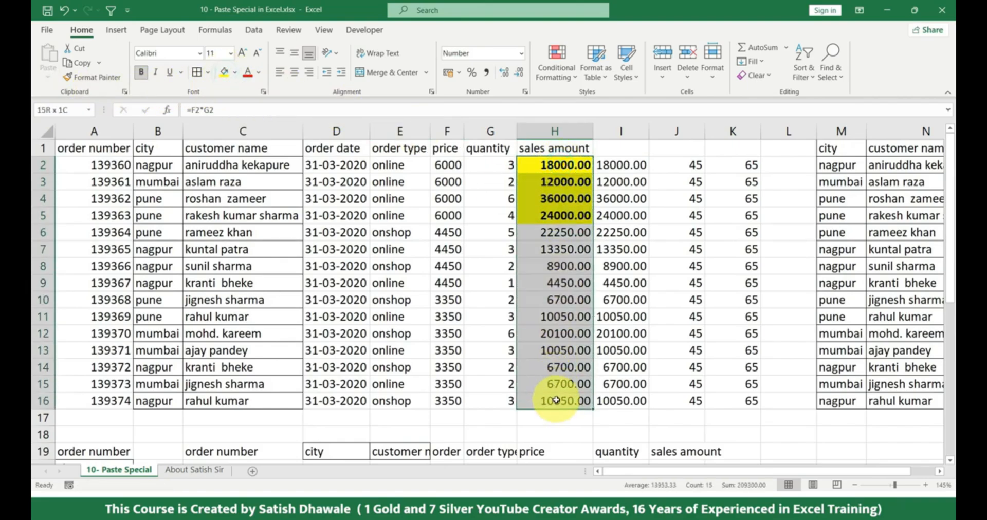
click(84, 76)
click(82, 62)
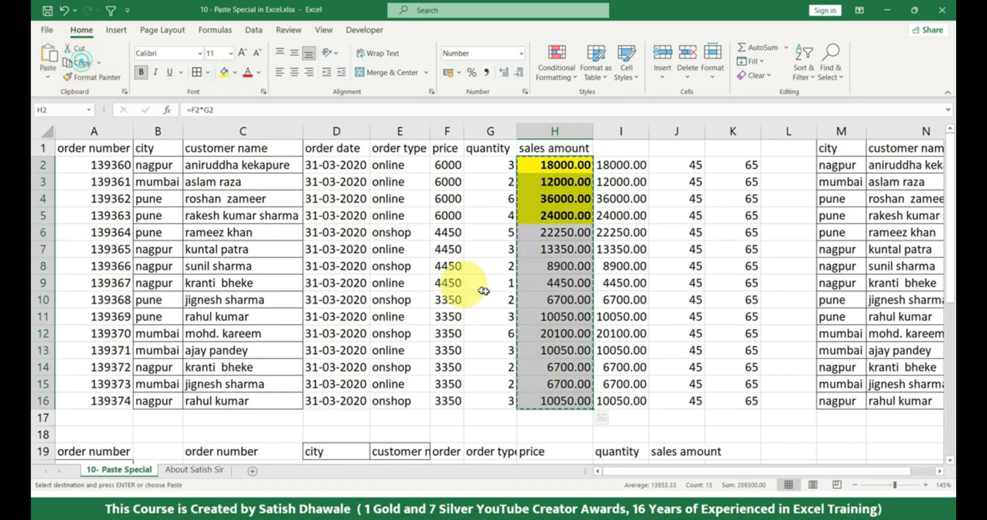
scroll(474, 276, down, 5)
click(396, 254)
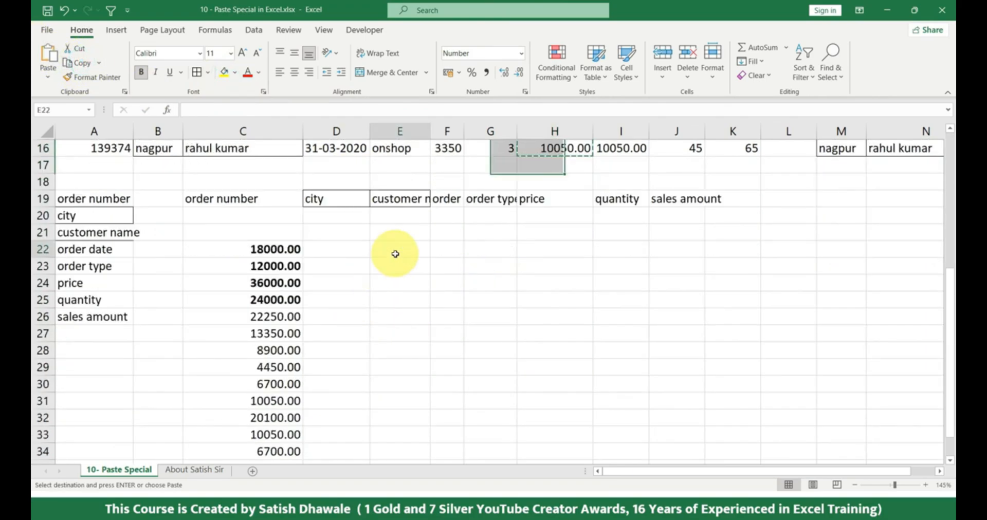
click(54, 77)
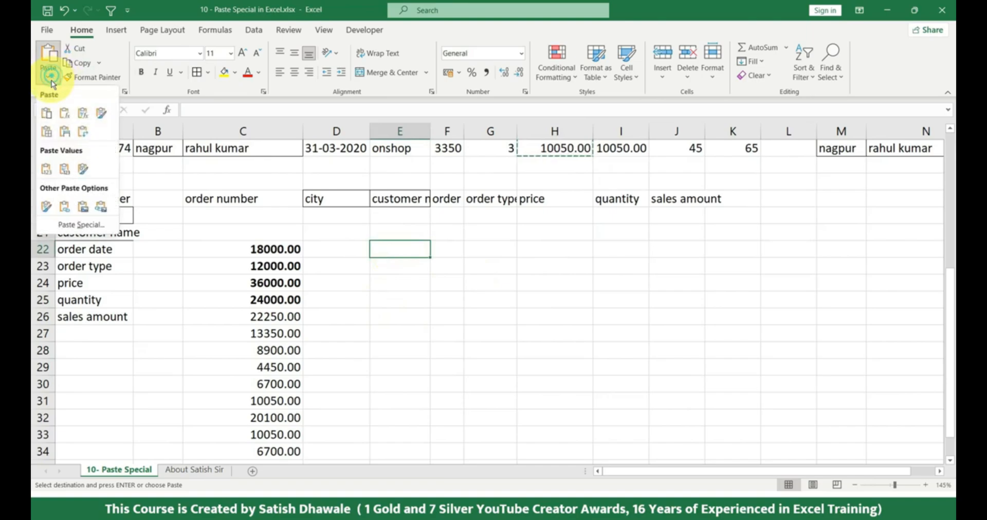
click(48, 209)
Enter 45, 32, 65, 32 and 65 down cells E22 to E26 to test the pasted formatting
click(421, 252)
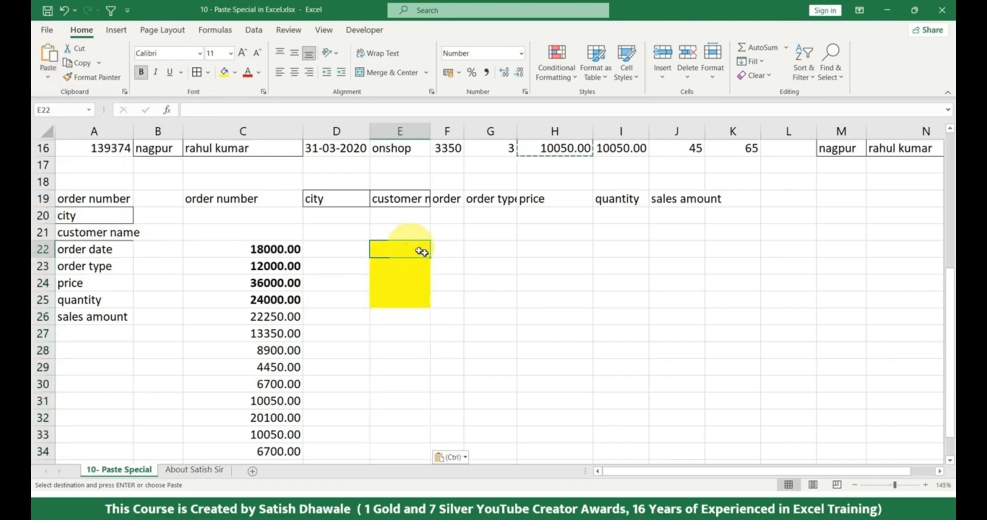
text(45)
key(Return)
text(32)
key(Return)
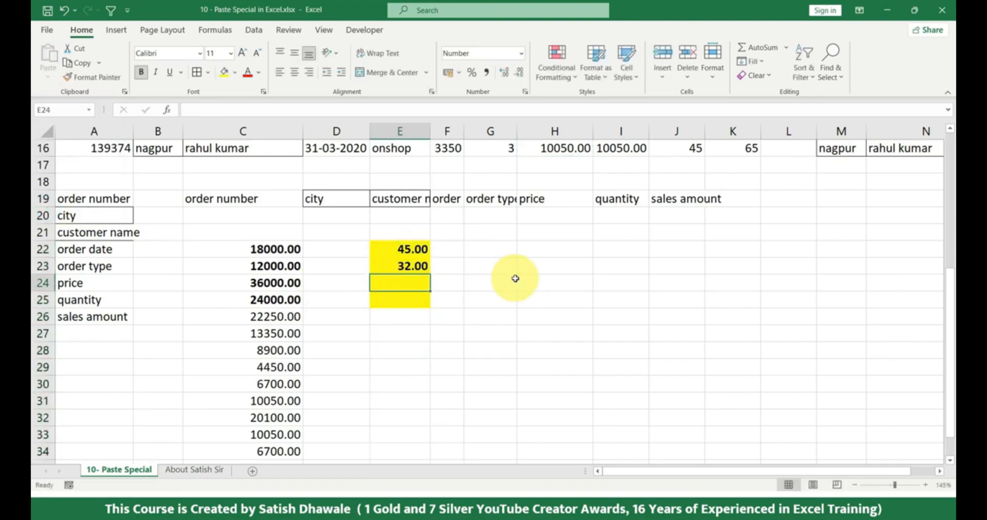
text(65)
key(Return)
text(32)
key(Return)
text(65)
key(Return)
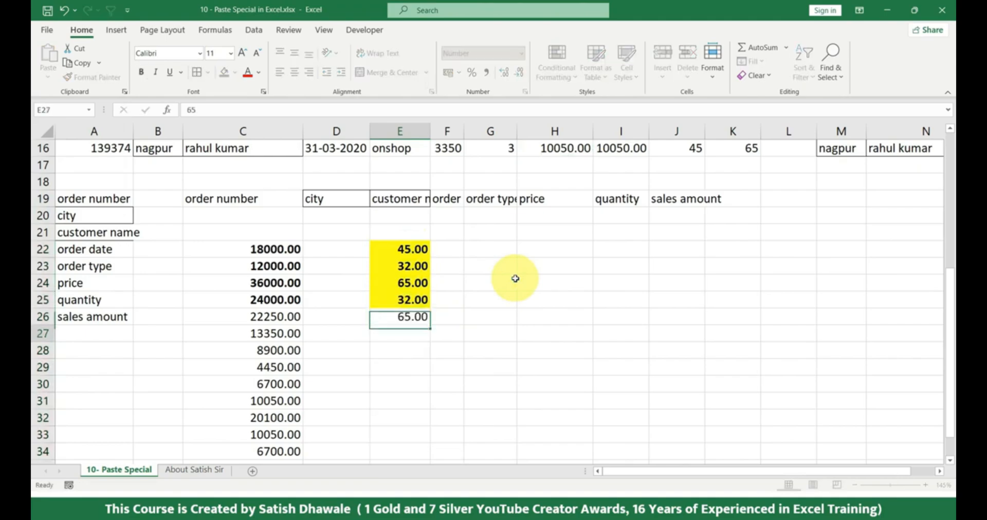
Enter 32 in E27 and compare the pasted formatting in column E with the source sales amounts in H2:H5
text(3)
key(Return)
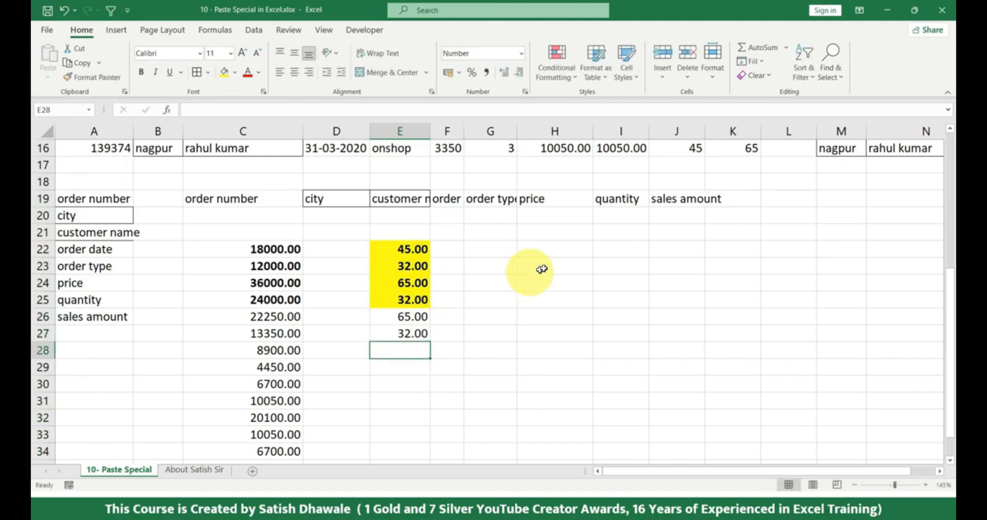
scroll(556, 265, up, 4)
scroll(578, 147, up, 1)
drag(561, 165, 559, 216)
scroll(546, 166, down, 3)
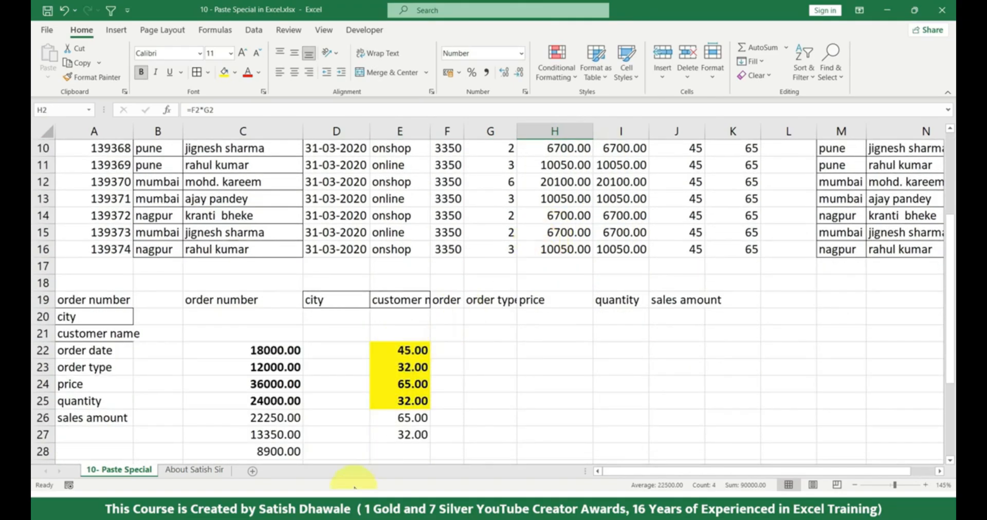
scroll(357, 457, up, 3)
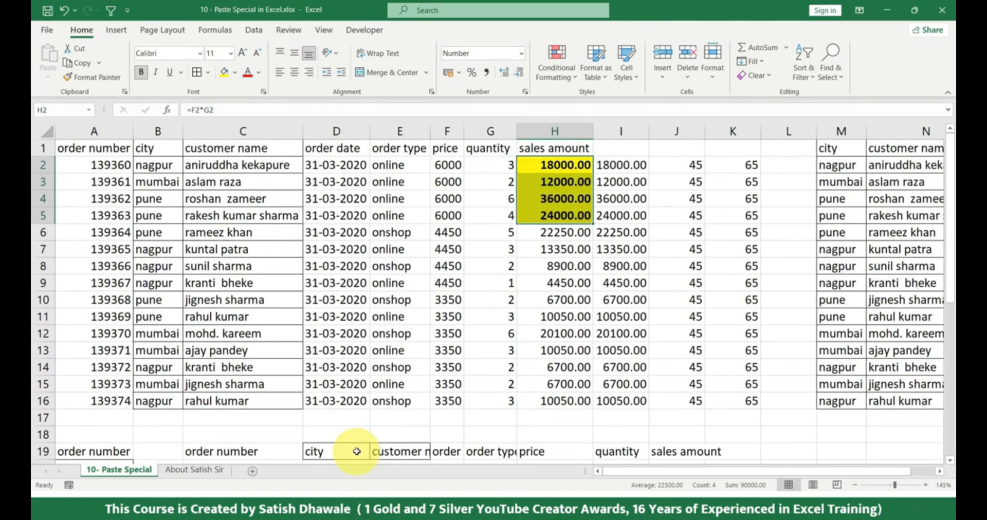
scroll(356, 452, down, 2)
scroll(357, 451, down, 1)
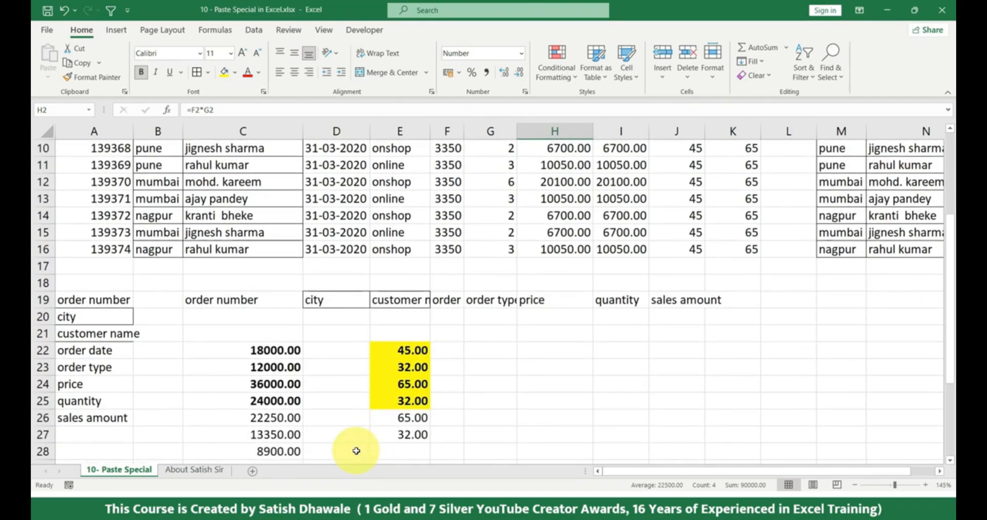
scroll(355, 451, up, 3)
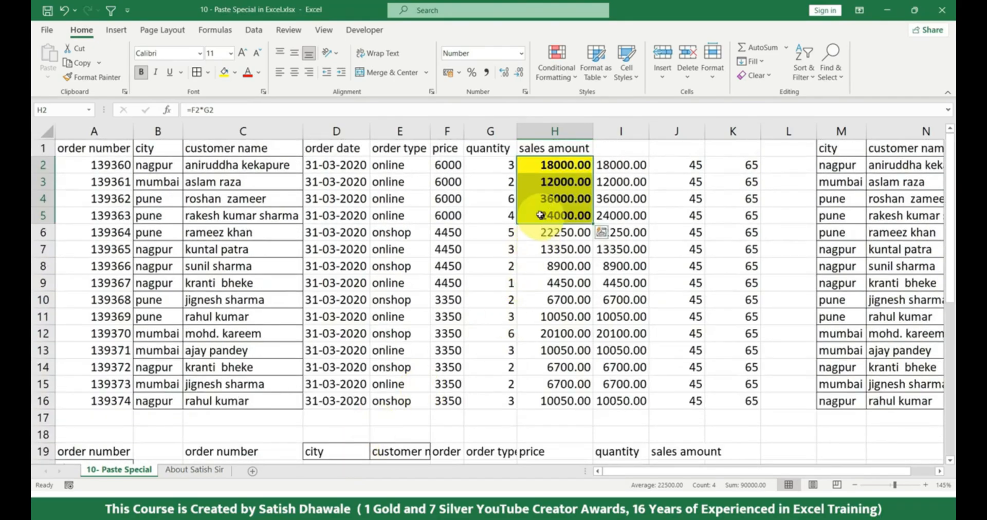
drag(551, 173, 536, 398)
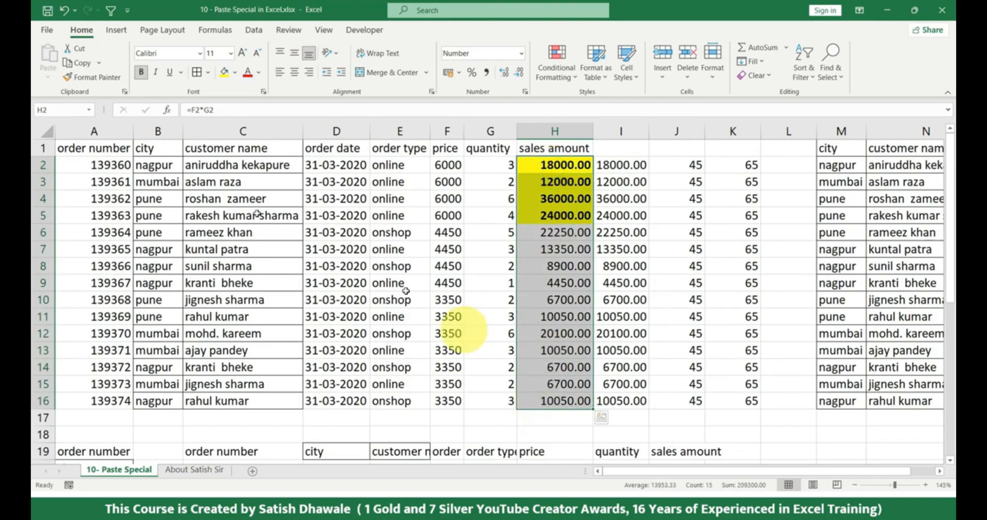
click(77, 63)
click(49, 76)
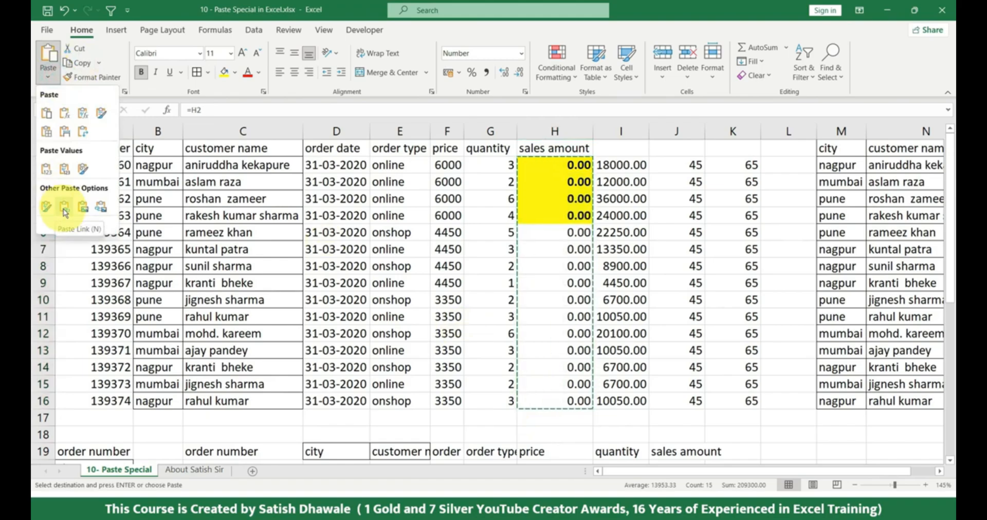
click(419, 291)
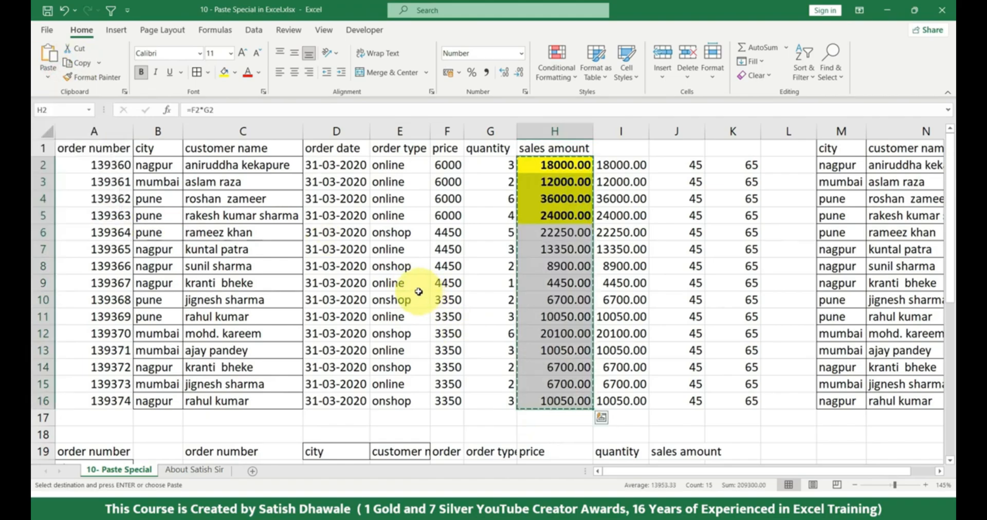
scroll(412, 309, down, 3)
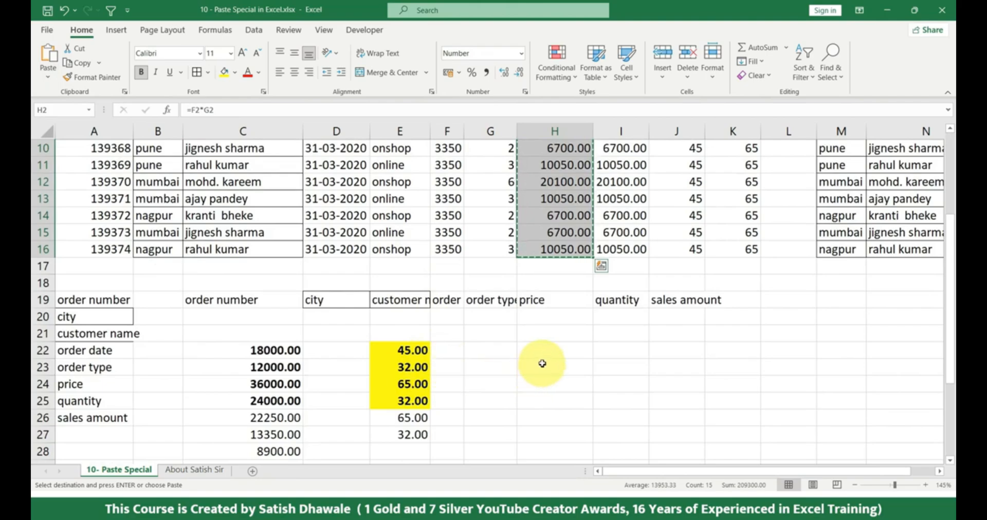
scroll(542, 363, up, 3)
key(Escape)
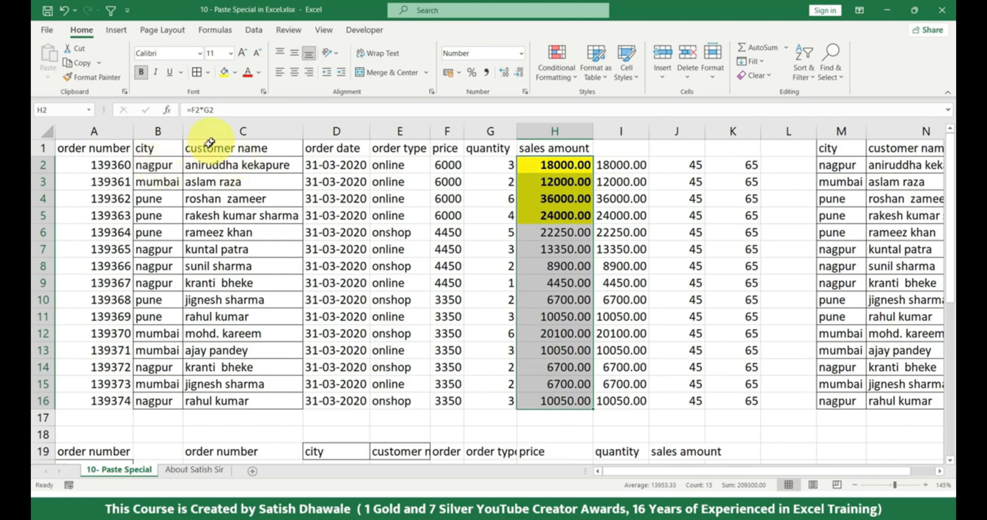
Clear the contents of J2:K16 to free the space beside the sales data
drag(679, 163, 760, 396)
key(Delete)
click(716, 165)
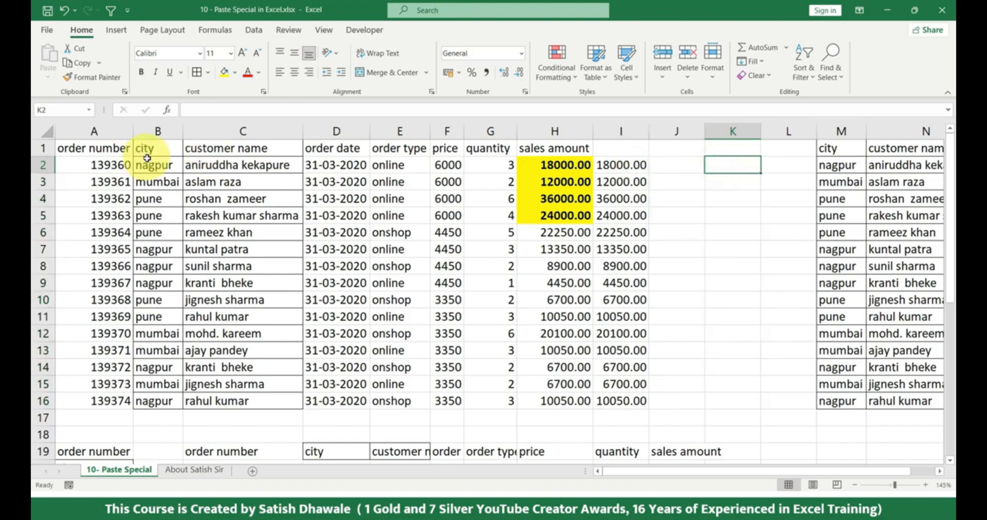
Copy the city column B1:B16 and paste it at K1 with Paste Link
drag(155, 151, 143, 404)
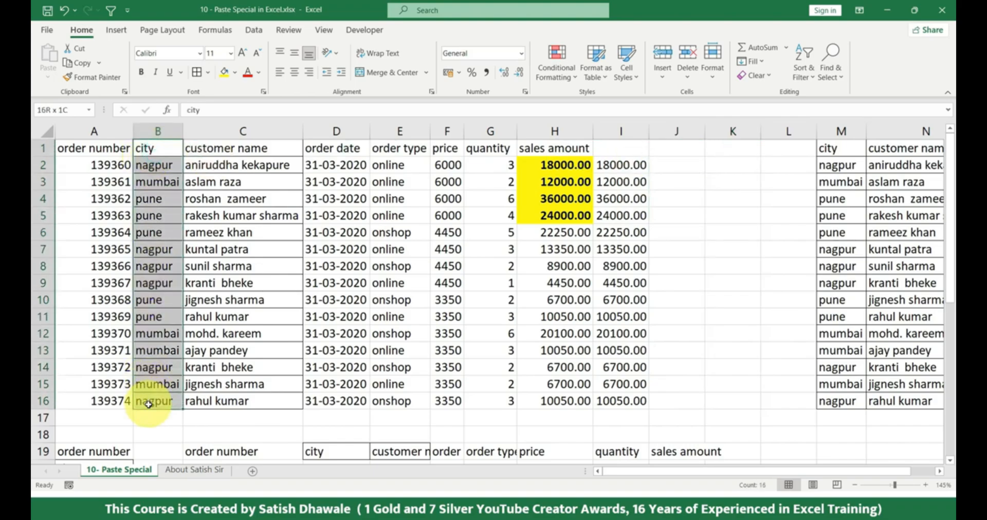
key(ctrl+c)
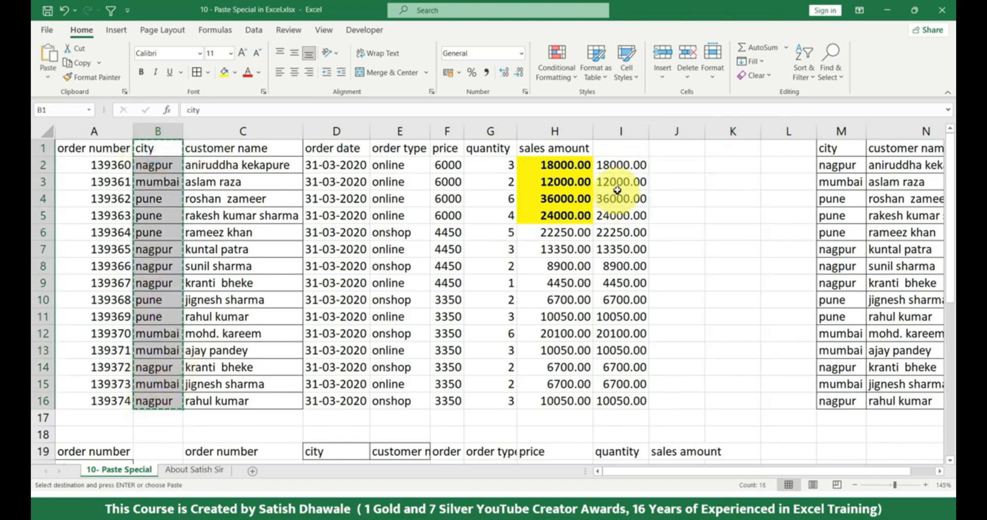
click(720, 149)
click(45, 74)
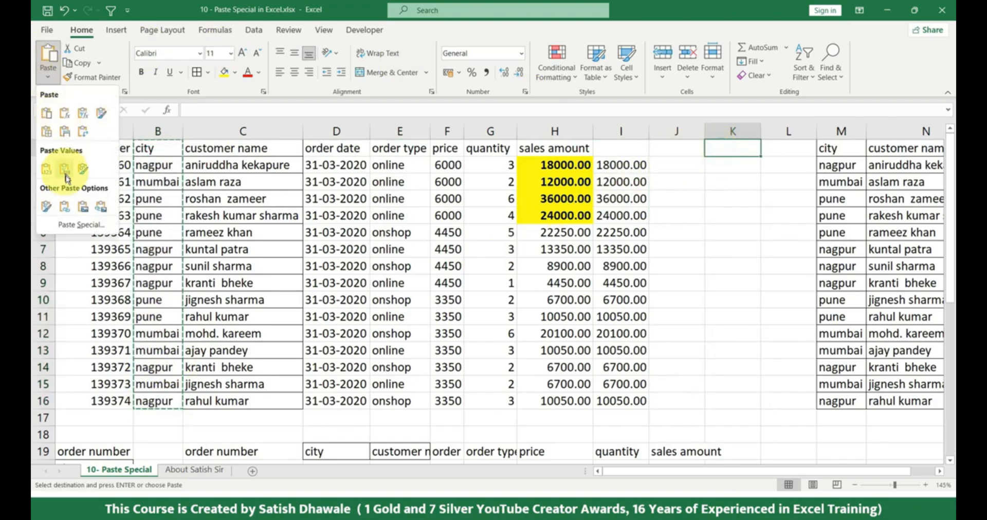
click(66, 210)
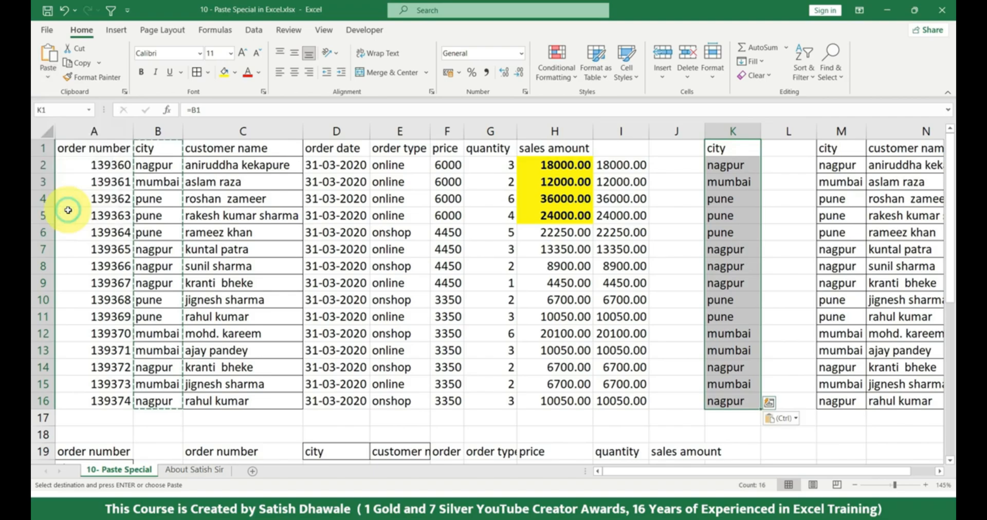
Change the city in B2 to Surat and compare the source cities with the linked list in K2:K16
click(163, 167)
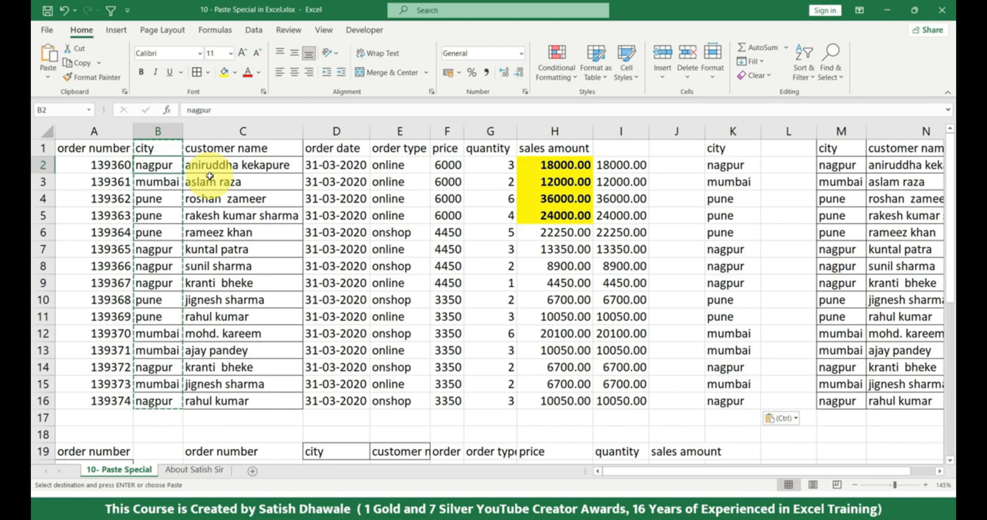
text(S)
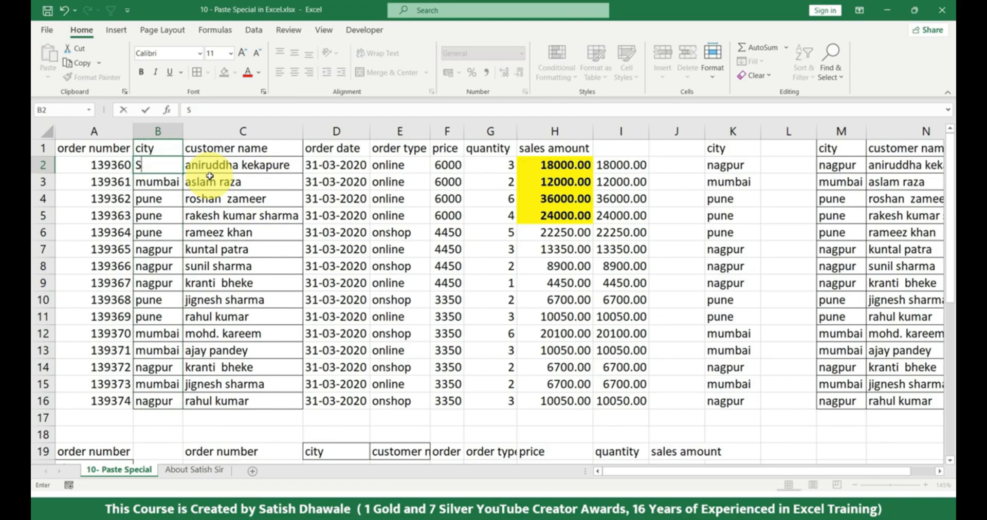
text(URAt)
key(Return)
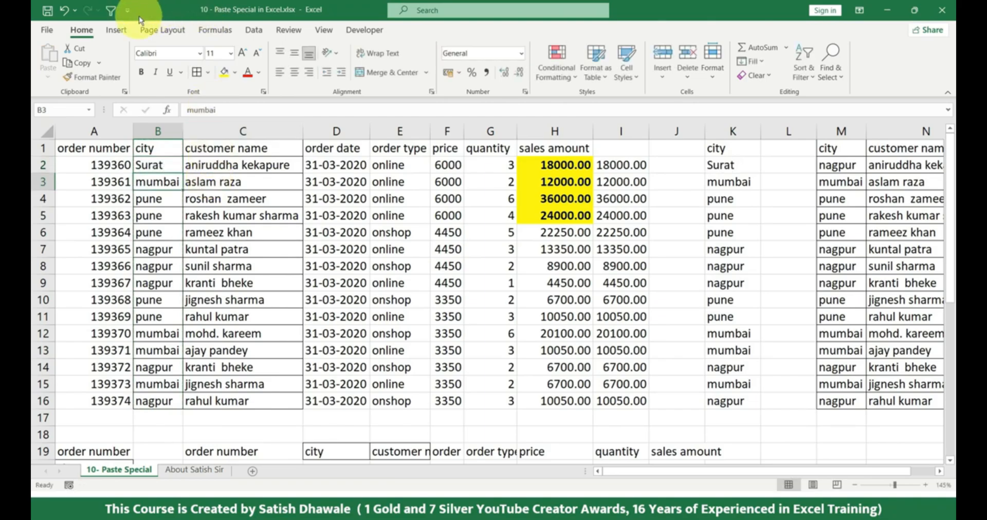
drag(155, 159, 155, 402)
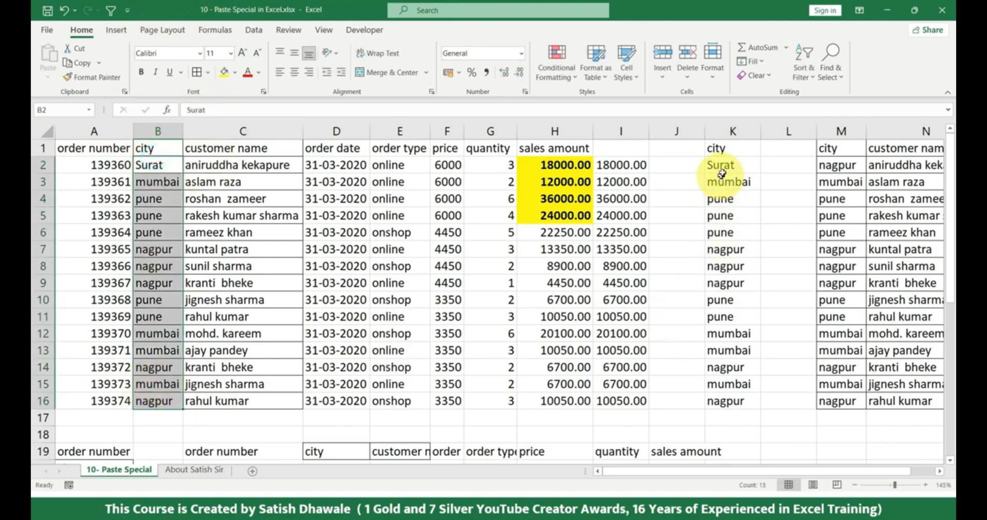
drag(722, 164, 737, 404)
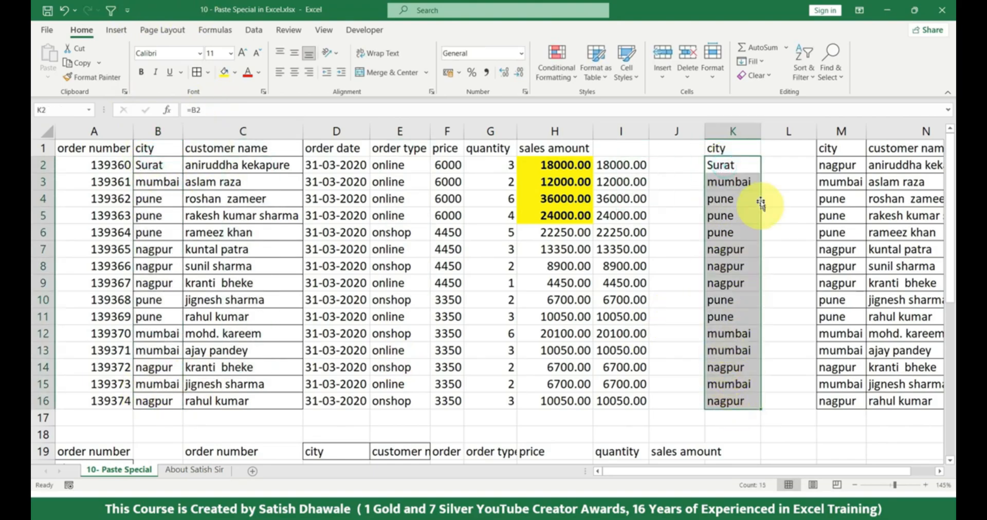
Enter the formula =B1 in L1 and fill it down to L16 to link the cities manually
click(784, 165)
click(783, 147)
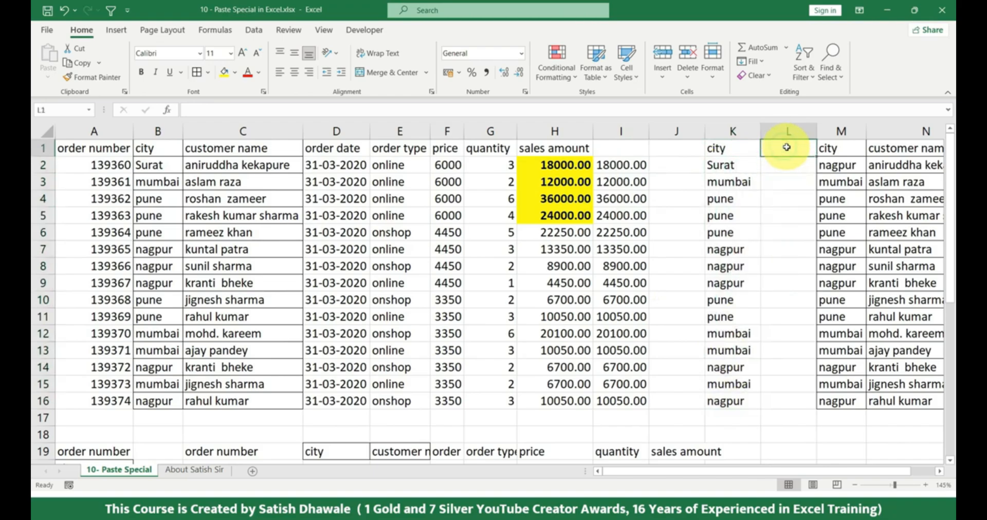
text(=)
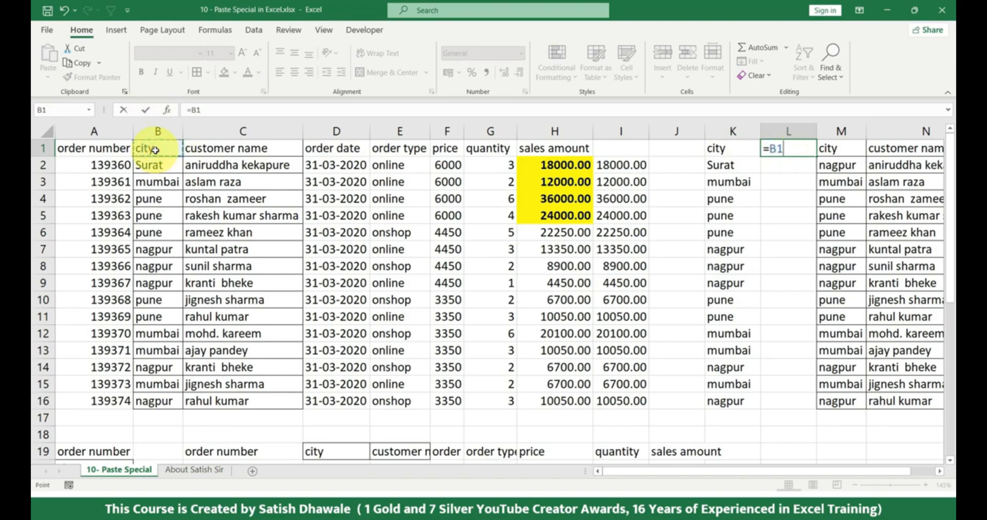
key(ctrl+Return)
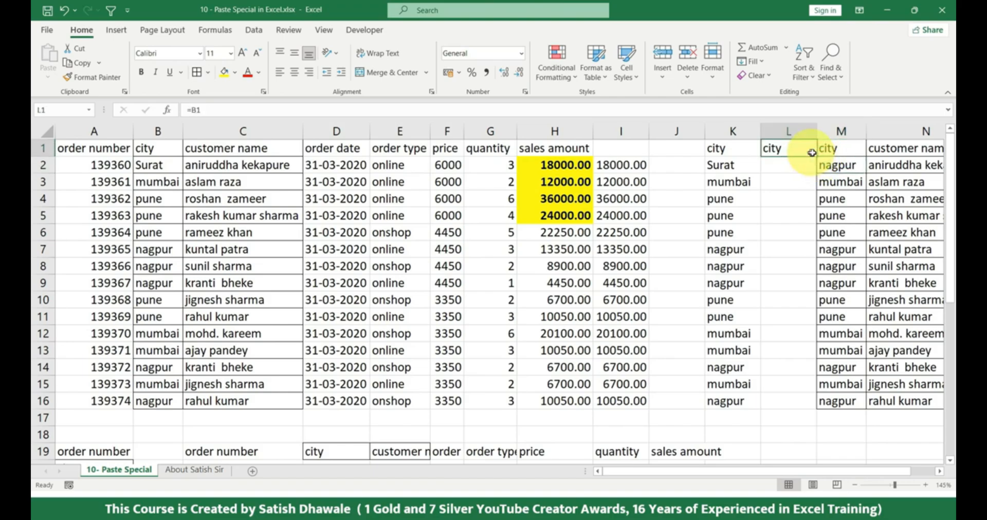
drag(817, 155, 791, 406)
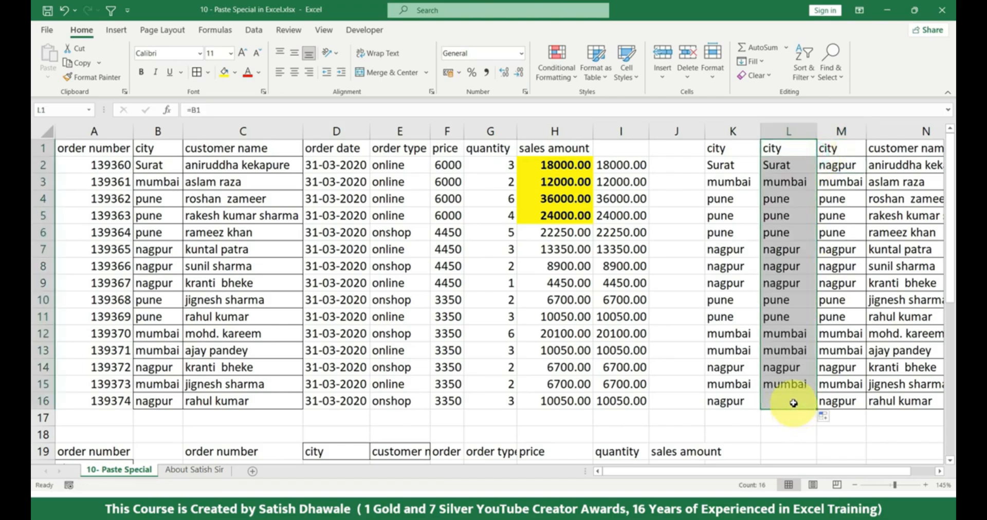
Inspect the formulas of the linked cities in K1 to K3 and compare them with L2
click(736, 156)
double_click(736, 153)
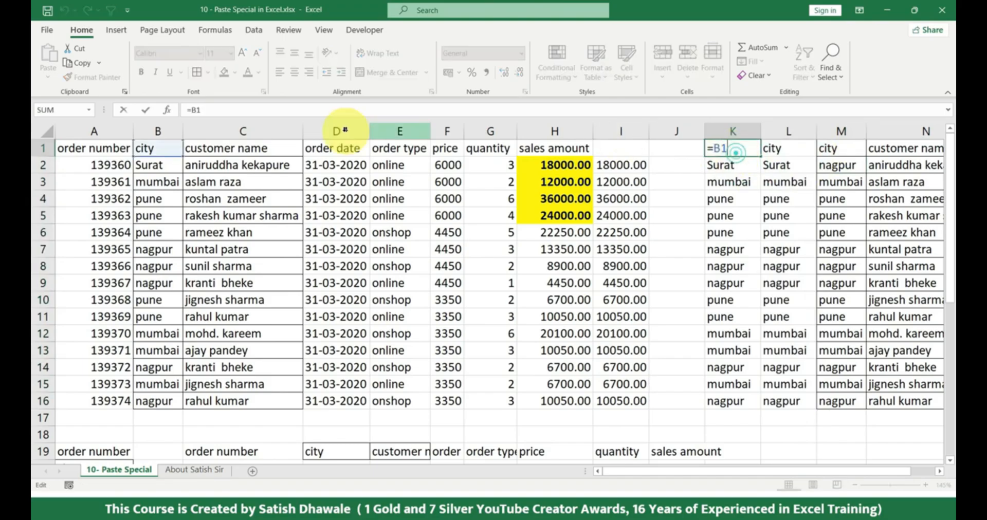
key(Return)
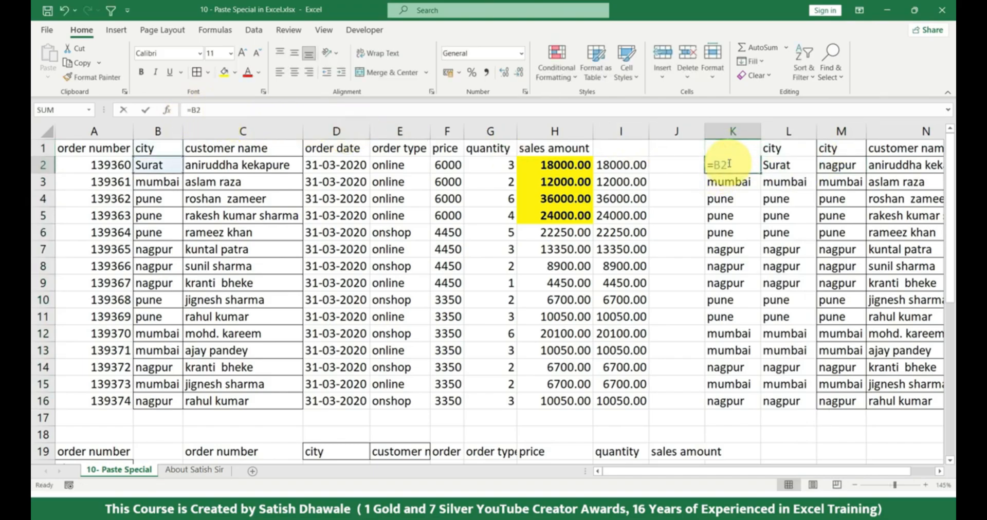
click(728, 184)
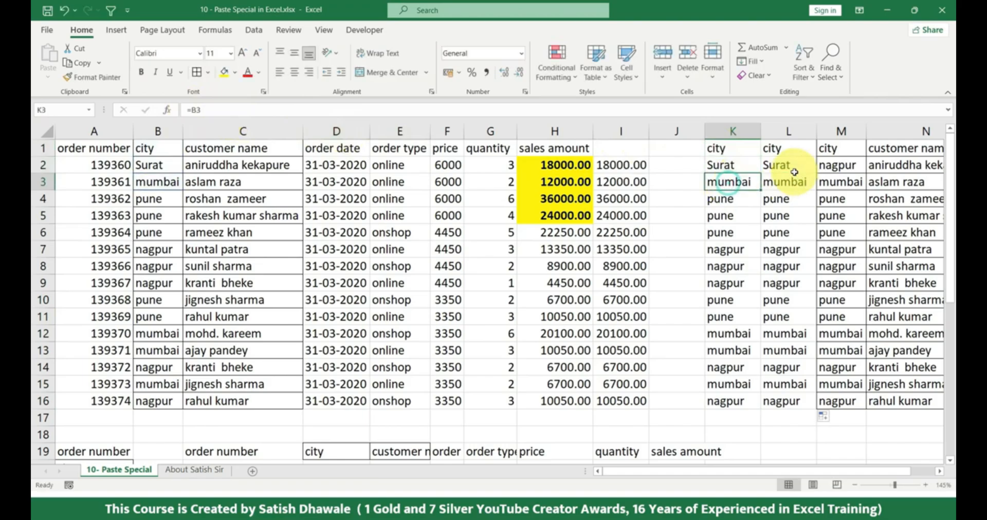
click(792, 166)
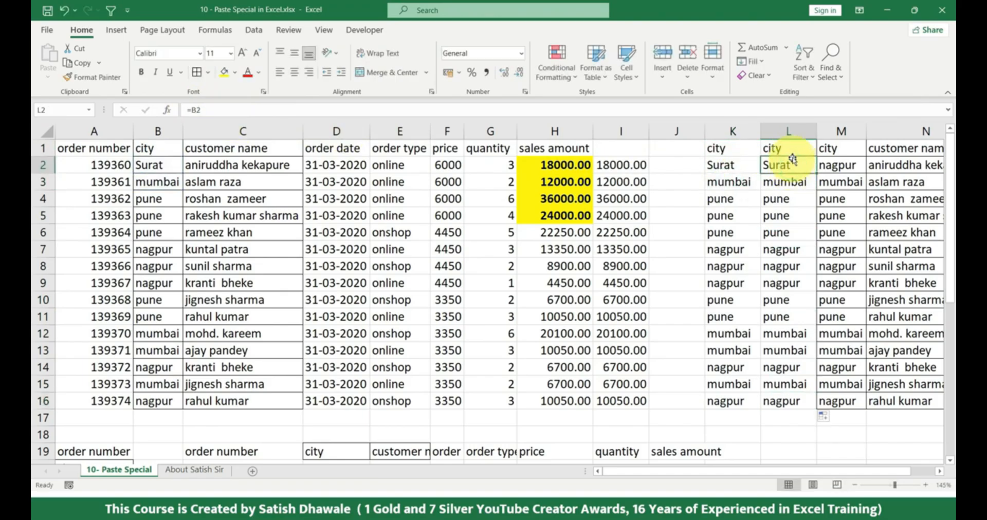
Clear the manual links in L1:L17, re-enter =B1 in L1 and fill it down to L17
drag(779, 148, 780, 411)
key(Delete)
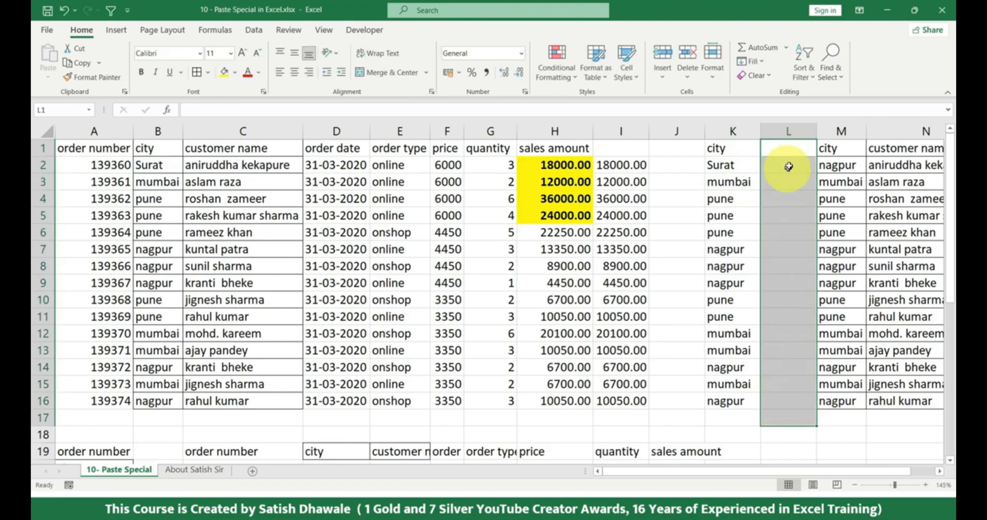
click(795, 150)
text(=)
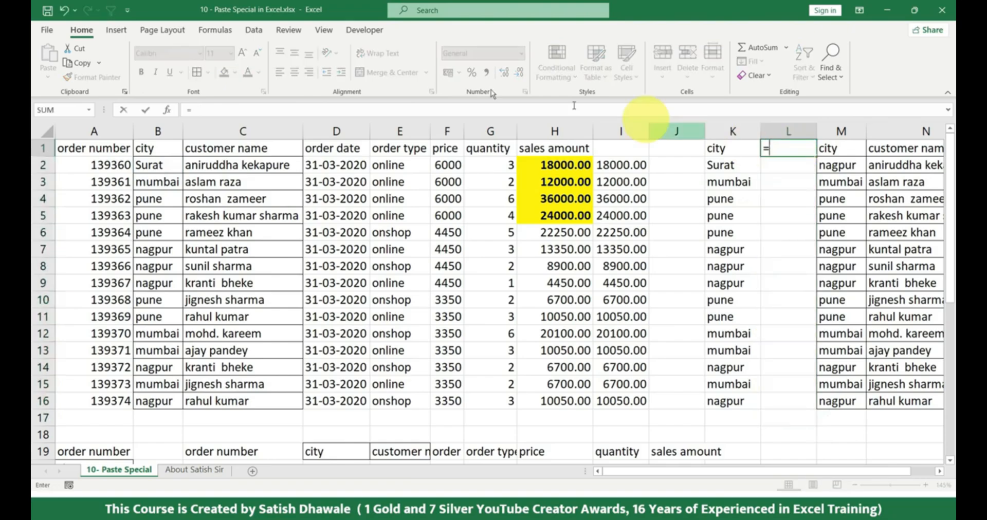
click(146, 149)
key(ctrl+Return)
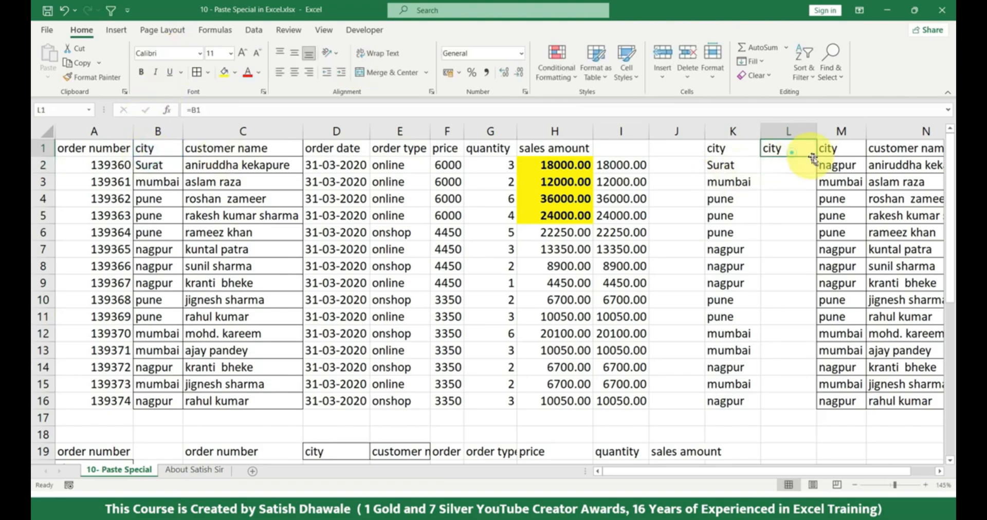
drag(816, 158, 800, 417)
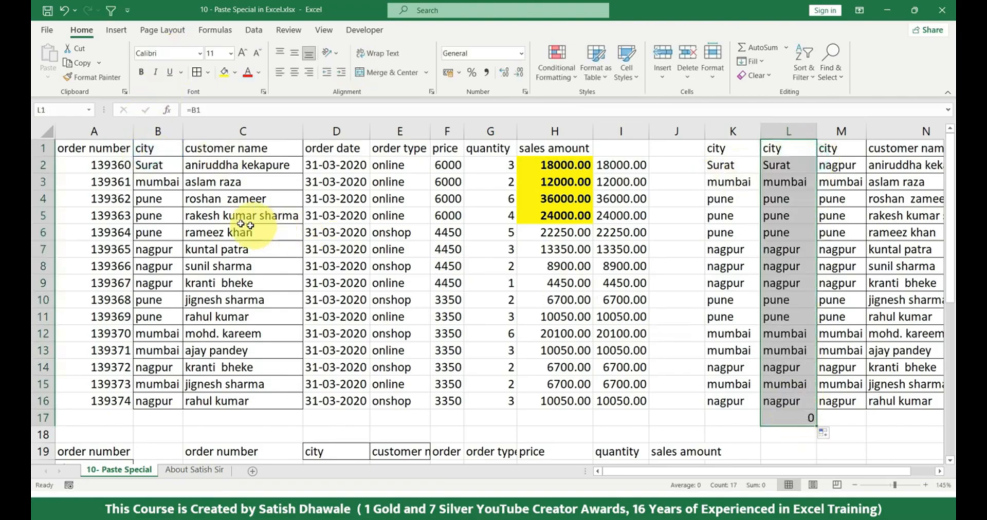
Change the city in B3 to pune and check the linked cells in columns K and L
click(163, 182)
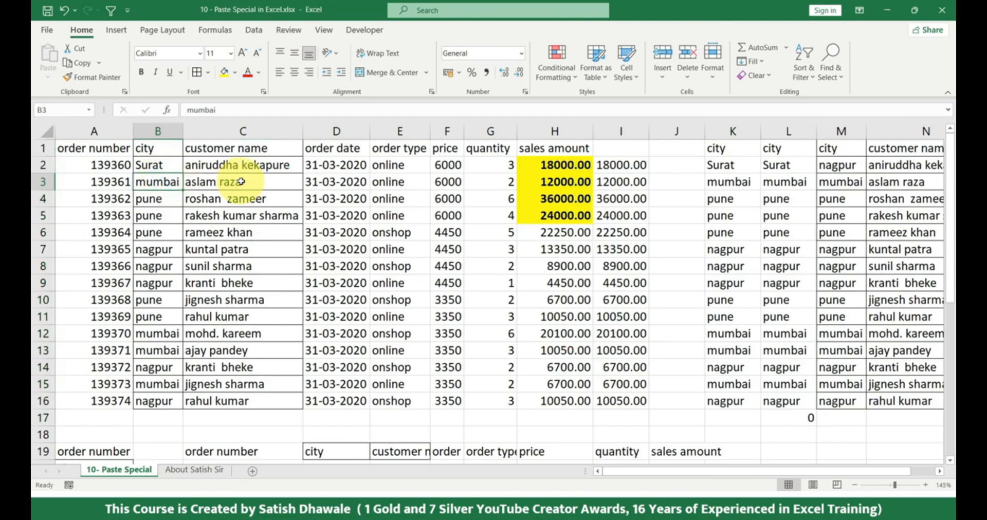
text(pune)
key(Return)
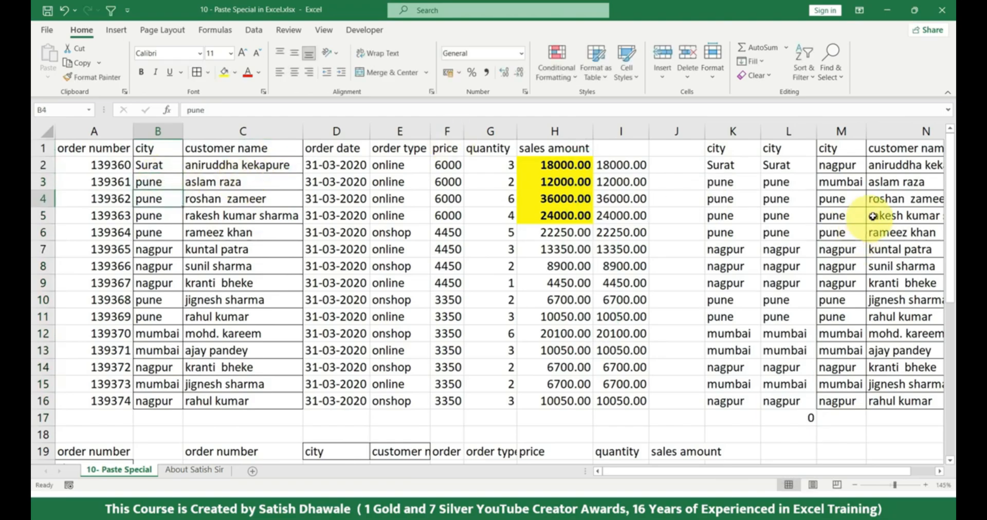
click(792, 182)
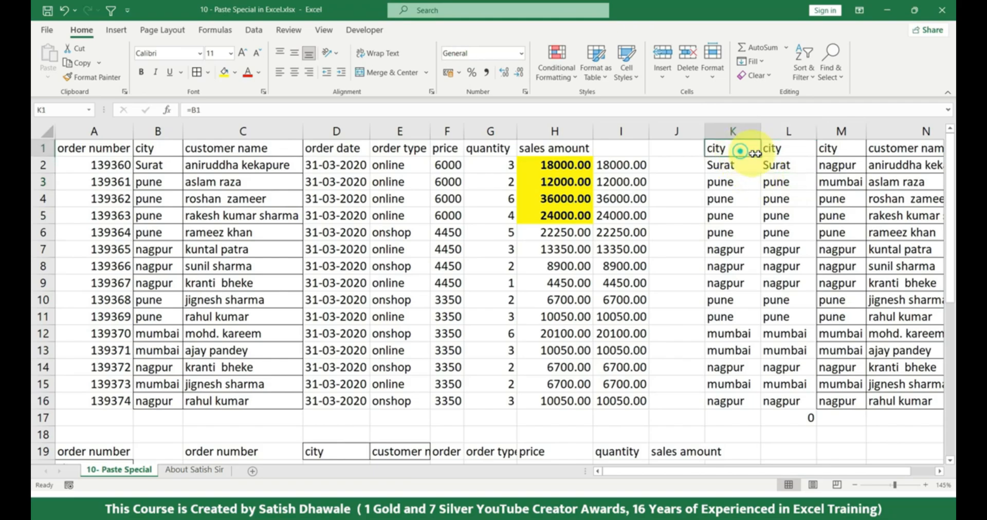
Clear the linked city entries in K1:L16
drag(762, 186, 776, 385)
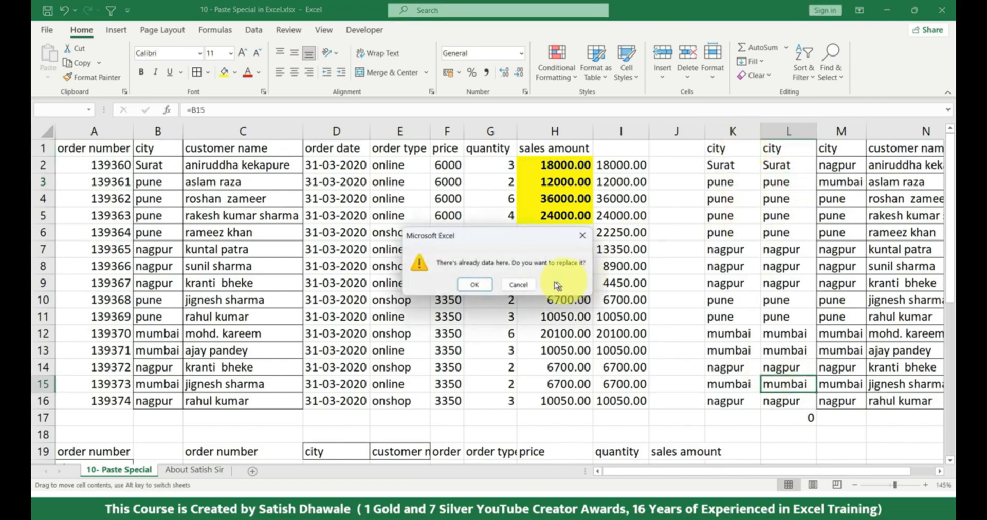
key(Escape)
click(743, 151)
drag(741, 153, 782, 397)
key(Delete)
Copy C1:C16, paste it as a static picture at K1, and delete that picture
drag(199, 151, 242, 400)
key(ctrl+c)
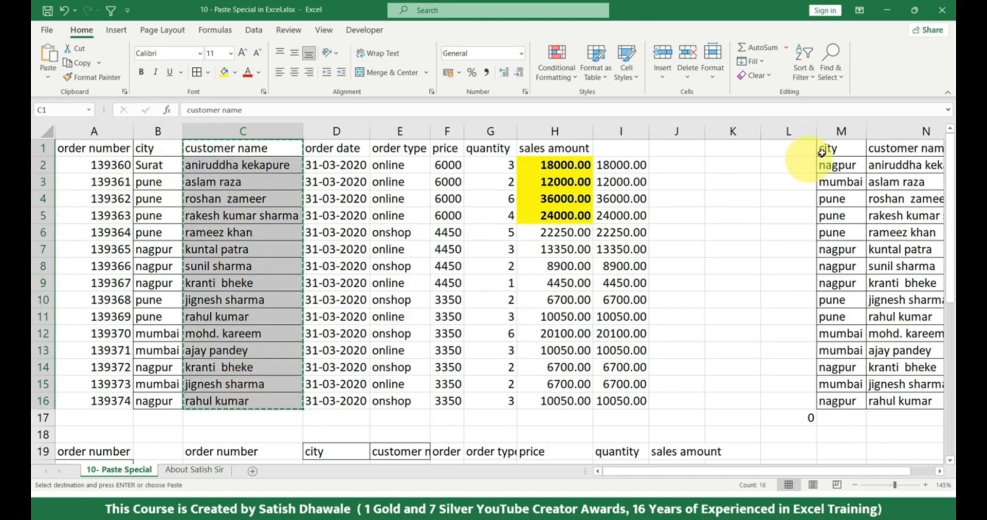
click(733, 149)
click(48, 77)
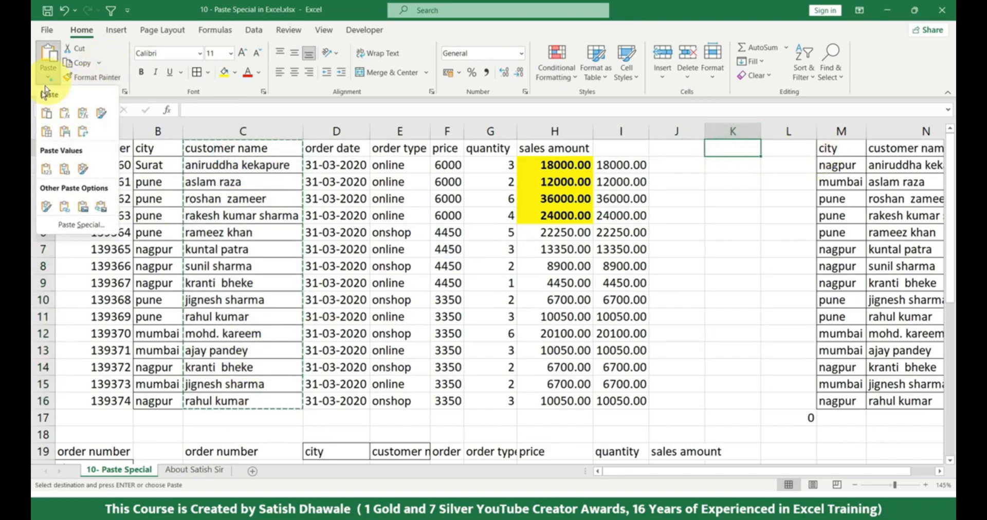
click(84, 211)
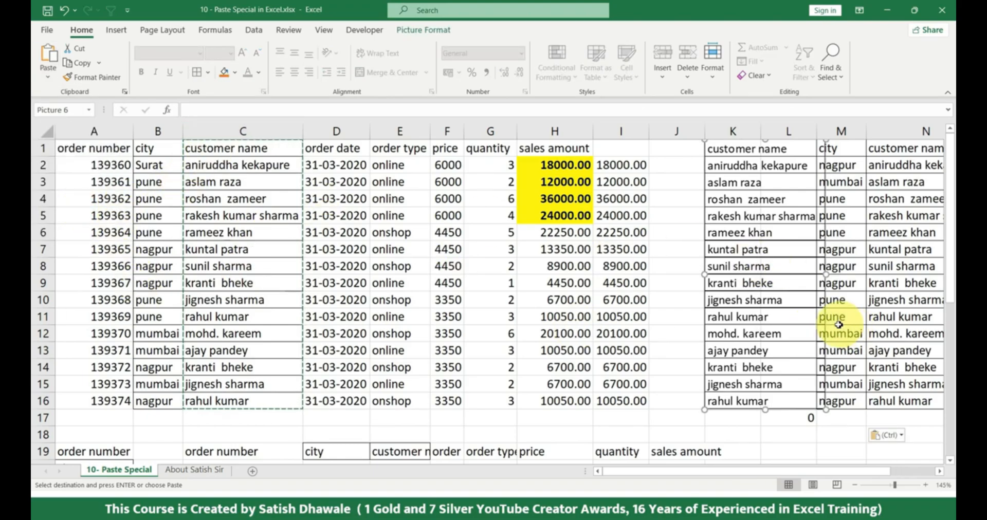
drag(806, 410, 548, 435)
key(Delete)
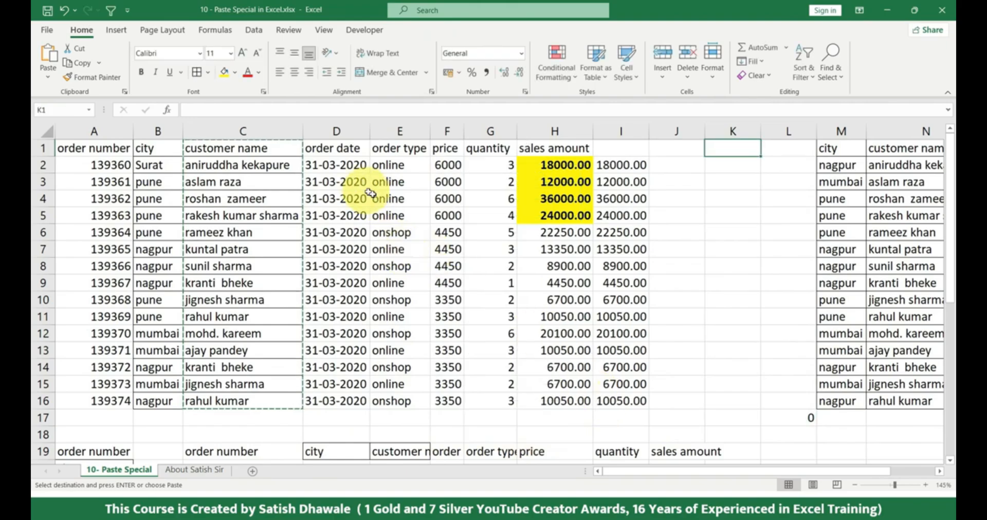
Fill the customer name cells C1:C4 with a light blue theme colour
drag(228, 153, 268, 206)
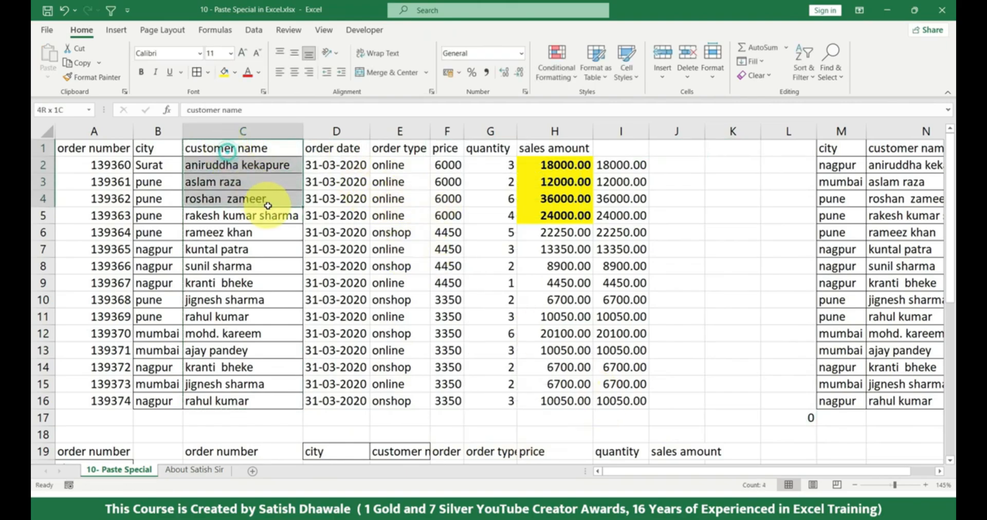
click(235, 75)
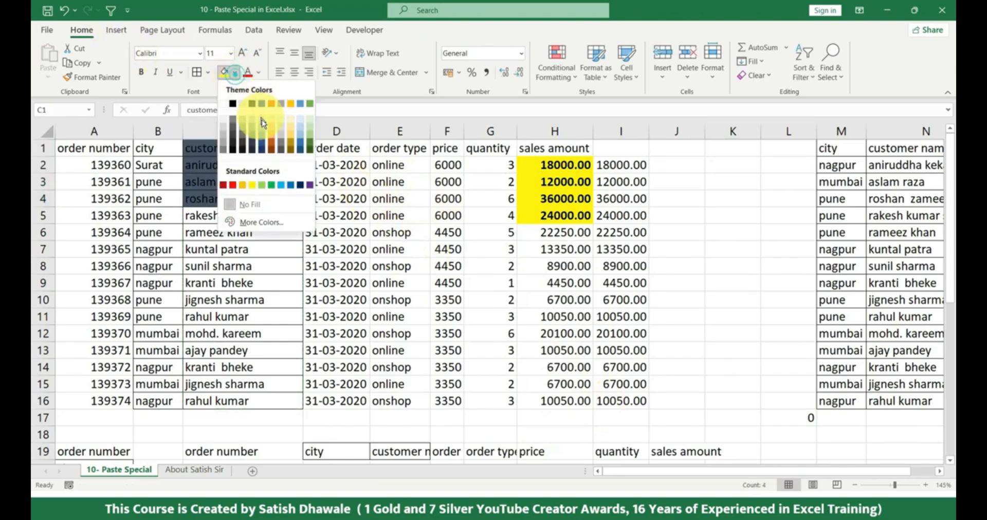
click(301, 133)
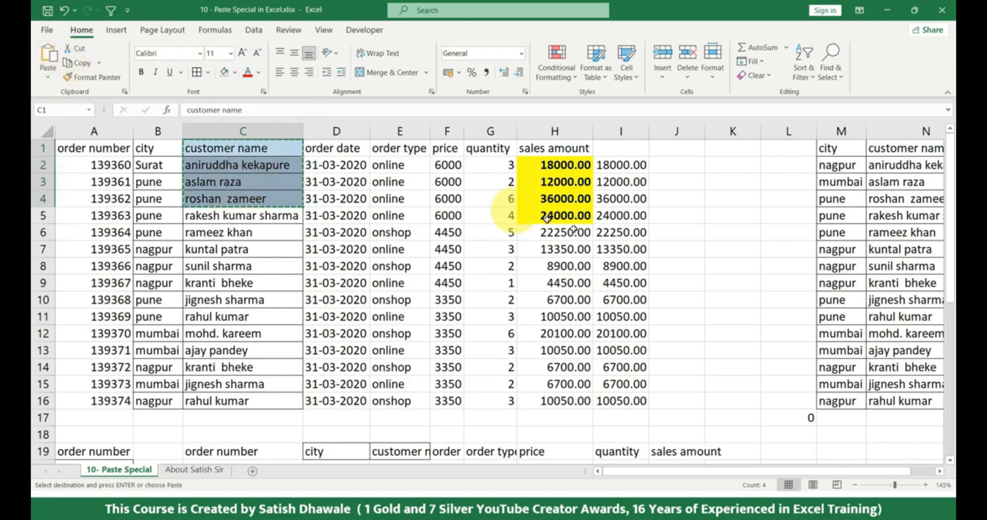
Paste a copy of the blue cells C1:C4 as a static picture at J9
click(692, 284)
click(48, 77)
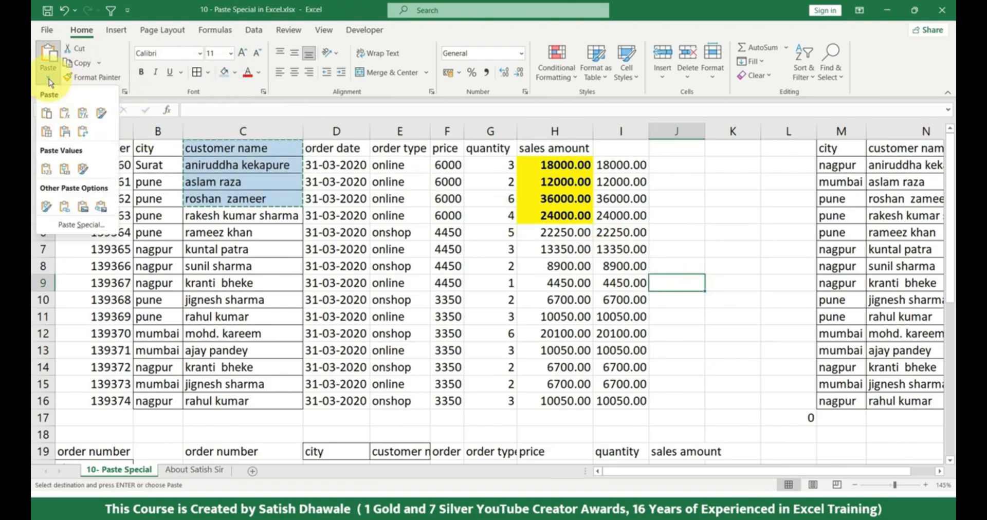
click(83, 210)
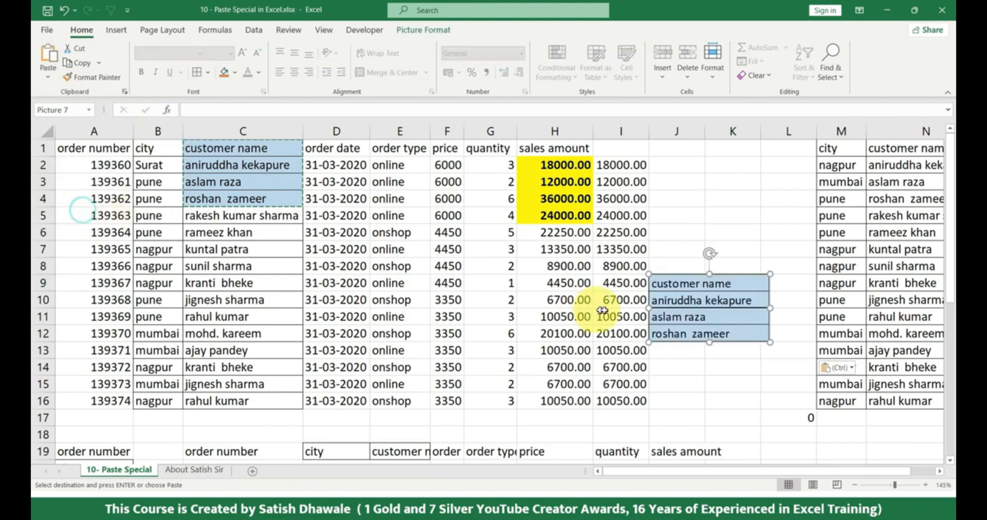
Enlarge the pasted picture of C1:C4 and place it over columns H to M, rows 7 to 15
drag(705, 314, 396, 249)
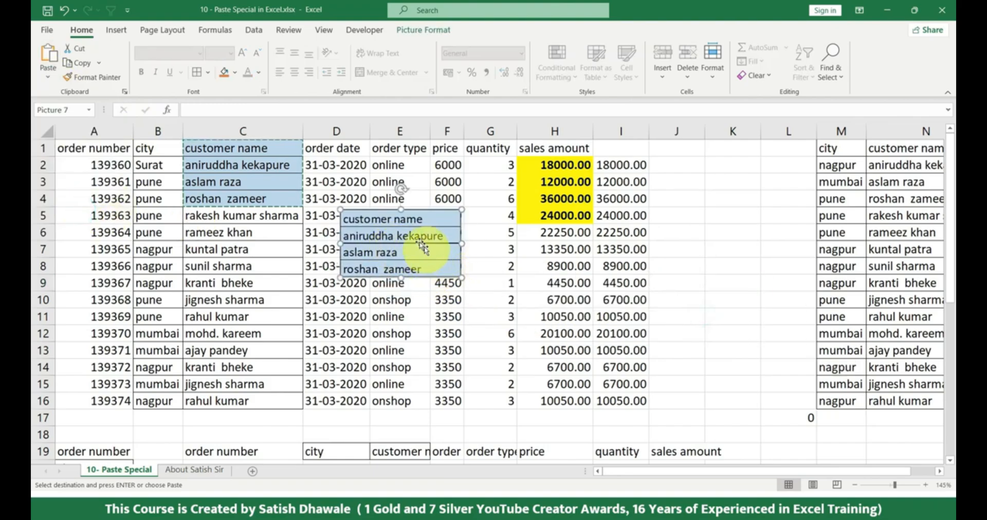
drag(461, 279, 615, 364)
drag(542, 341, 368, 360)
drag(389, 279, 645, 293)
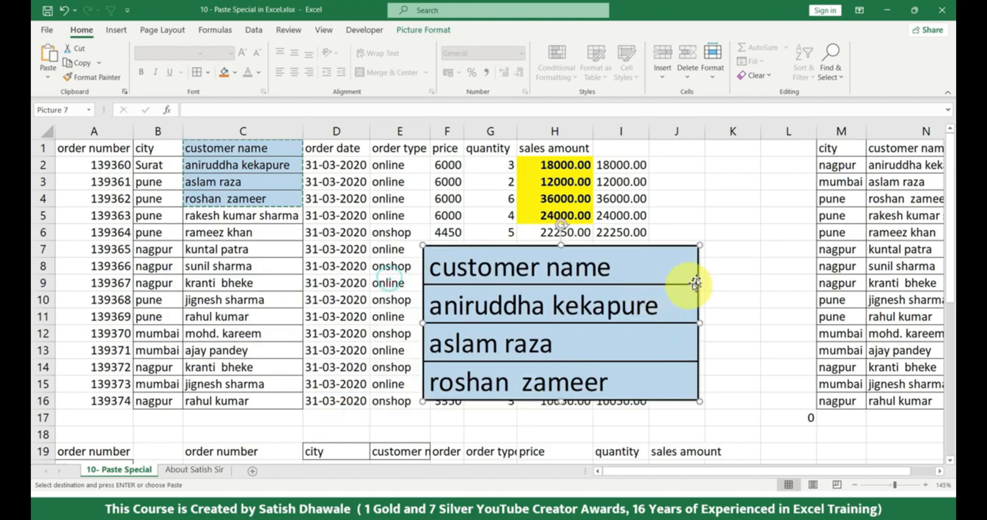
drag(700, 246, 596, 274)
drag(542, 304, 664, 256)
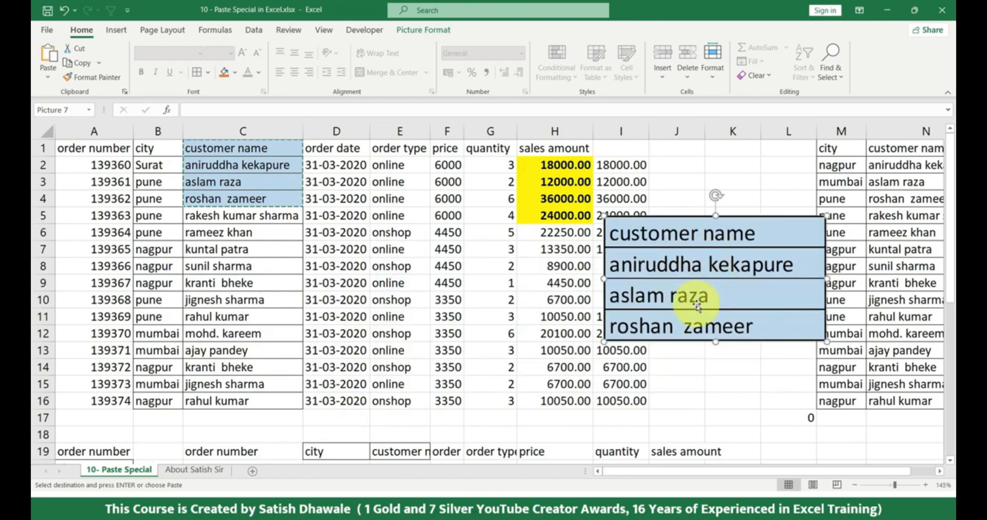
drag(700, 289, 719, 294)
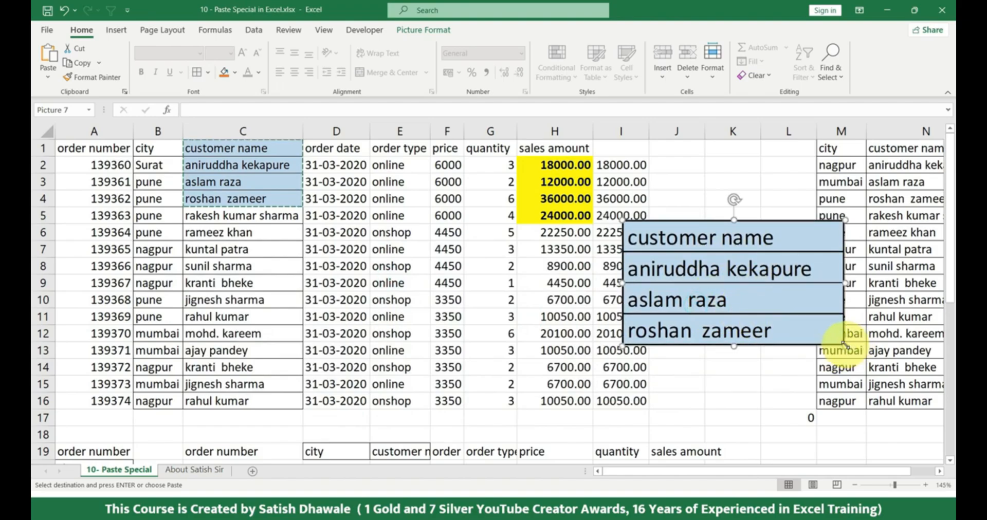
drag(845, 345, 871, 358)
drag(769, 322, 726, 354)
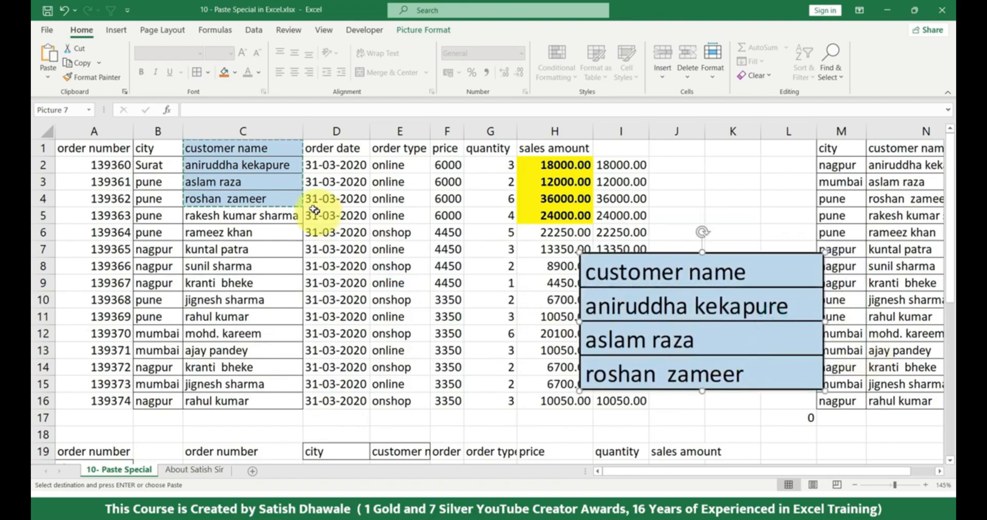
Change the header in C1 to Emp Name to compare it with the static picture, and delete the picture
click(257, 149)
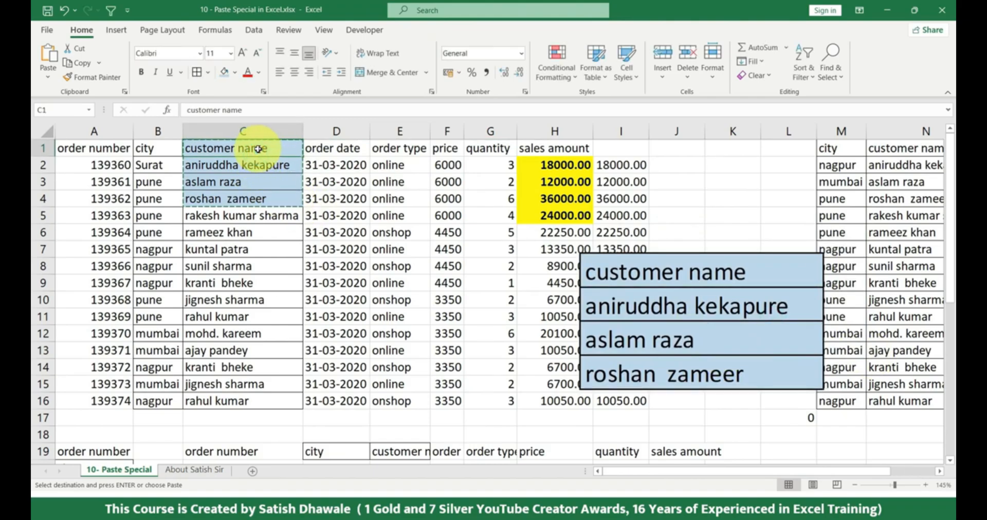
text(Emp Name)
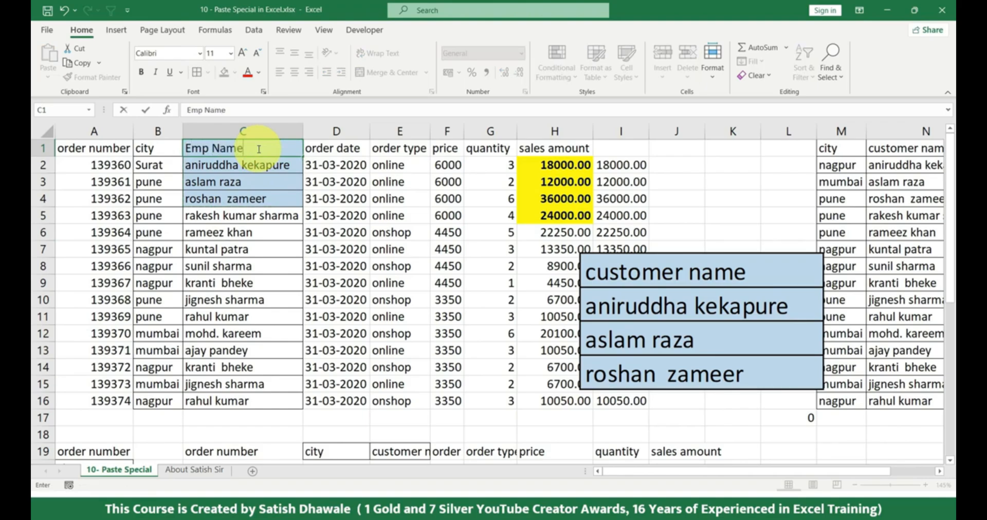
key(Return)
click(255, 148)
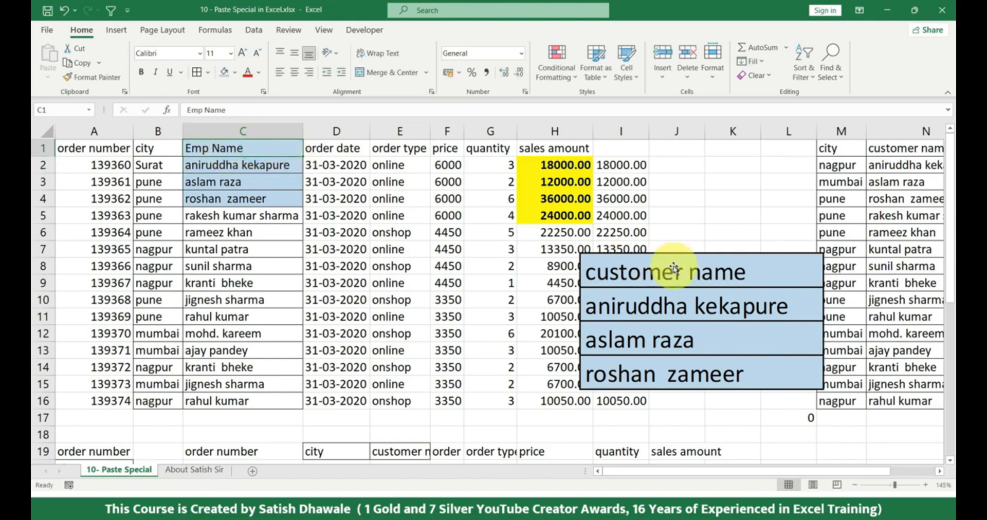
drag(670, 274, 604, 311)
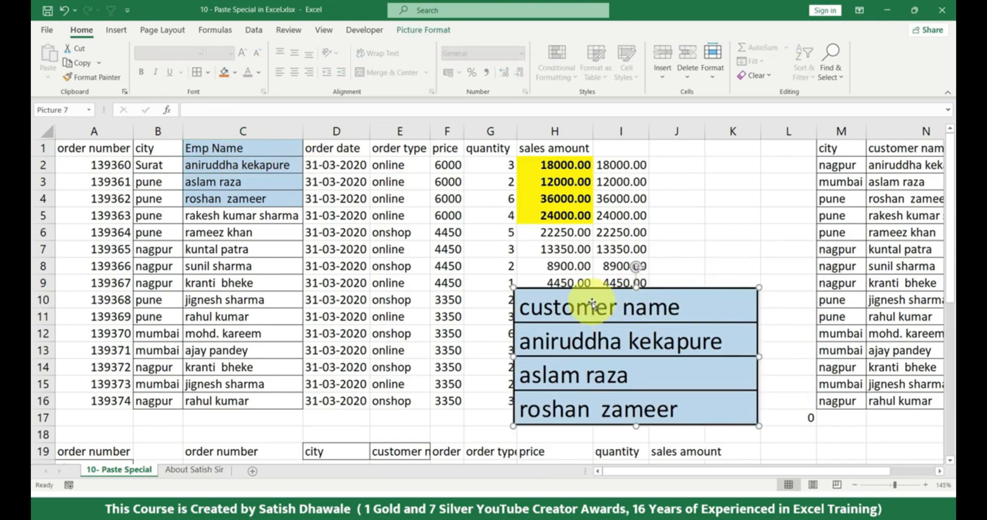
key(Delete)
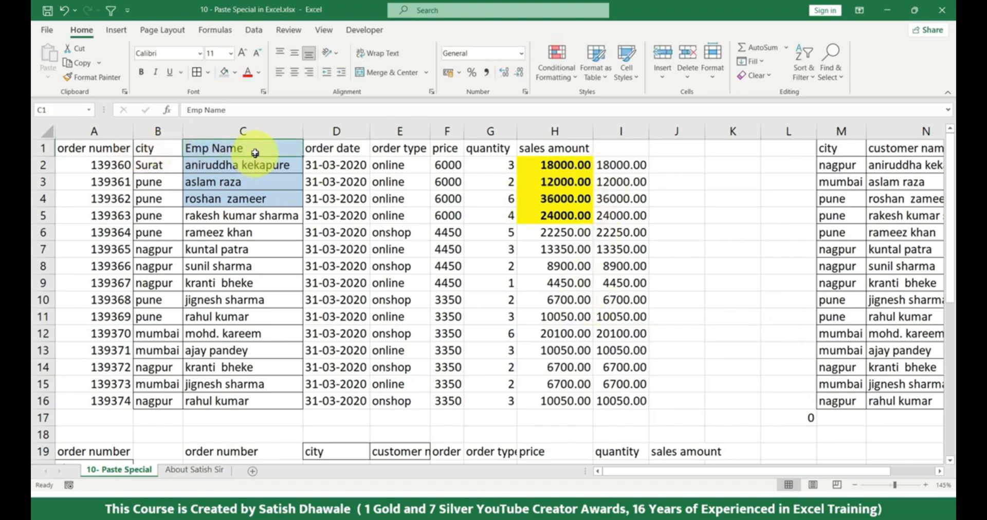
Paste C1:C4 as a linked picture, enlarge it to about 8.5 × 4.8 cm and place it over columns G to K
drag(251, 147, 238, 203)
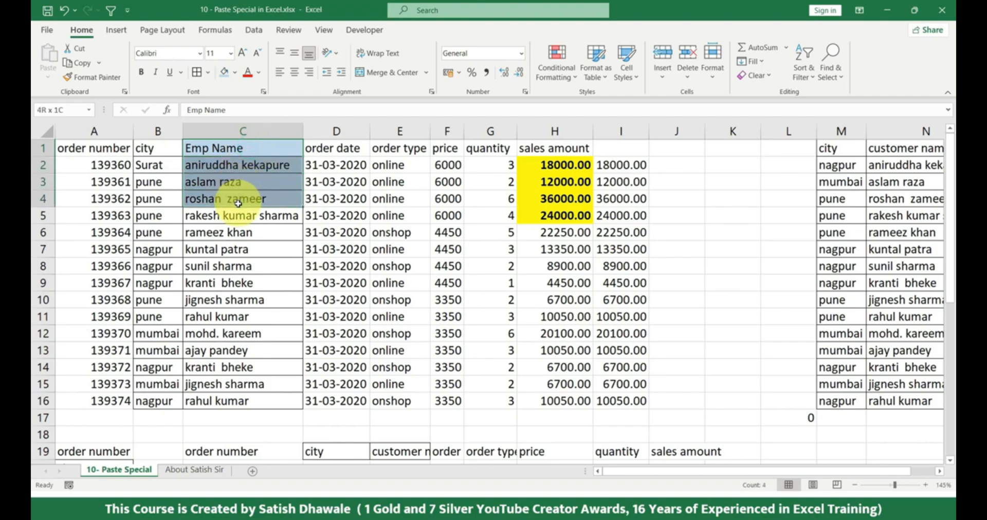
key(ctrl+c)
click(47, 77)
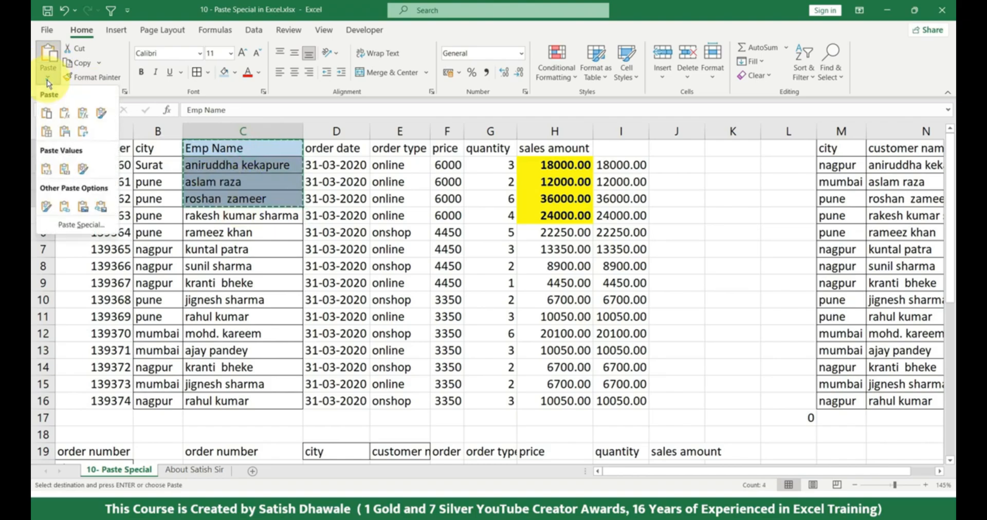
click(102, 210)
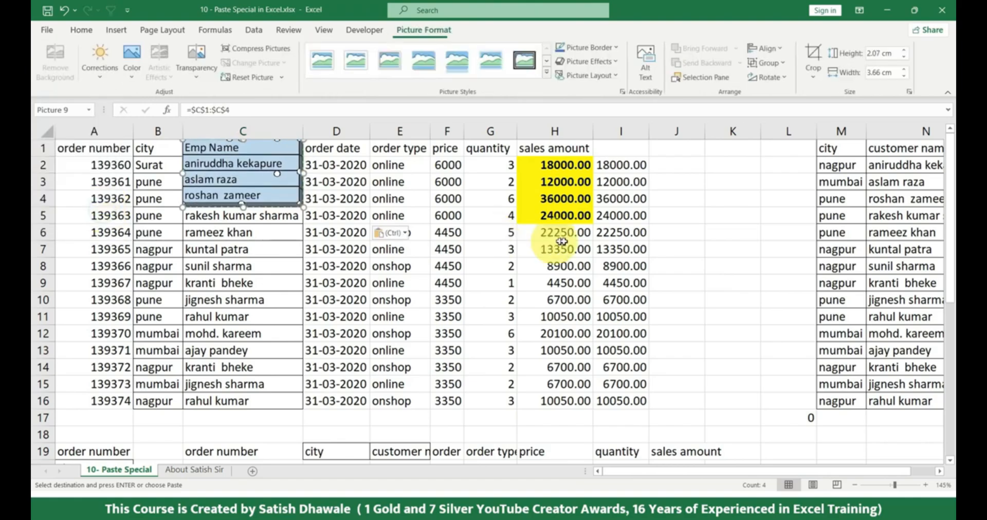
drag(276, 190, 796, 364)
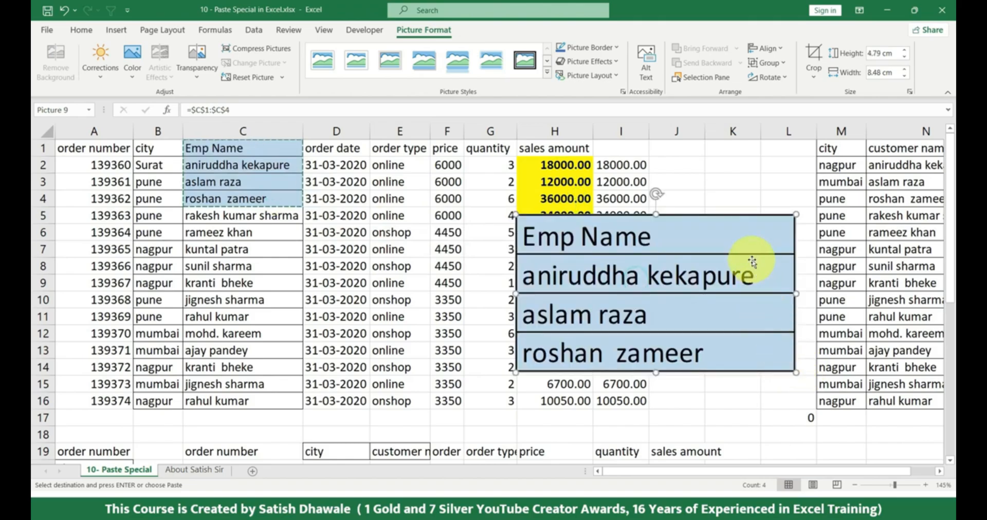
drag(752, 260, 711, 310)
key(Escape)
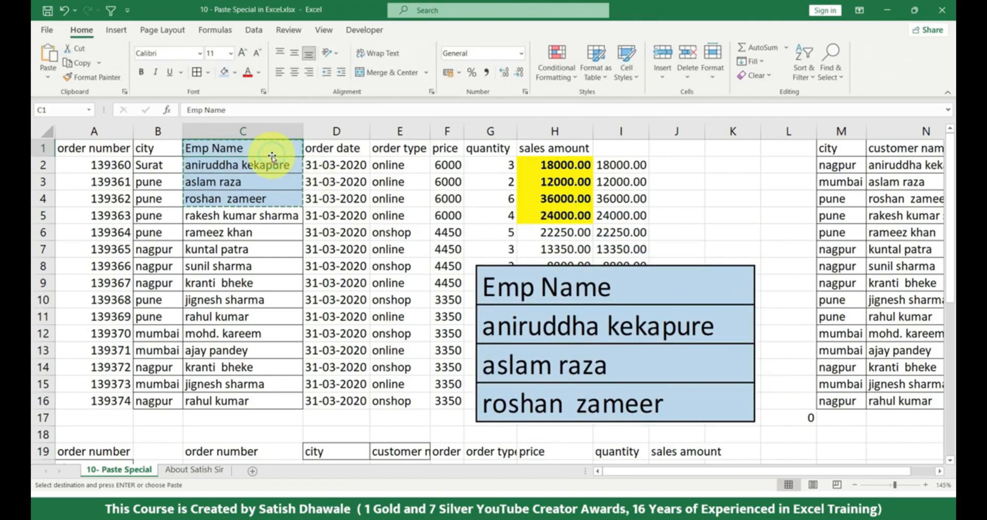
Change the header in C1 to Customer Name and delete the linked picture of C1:C4
text(Customer Name)
key(Return)
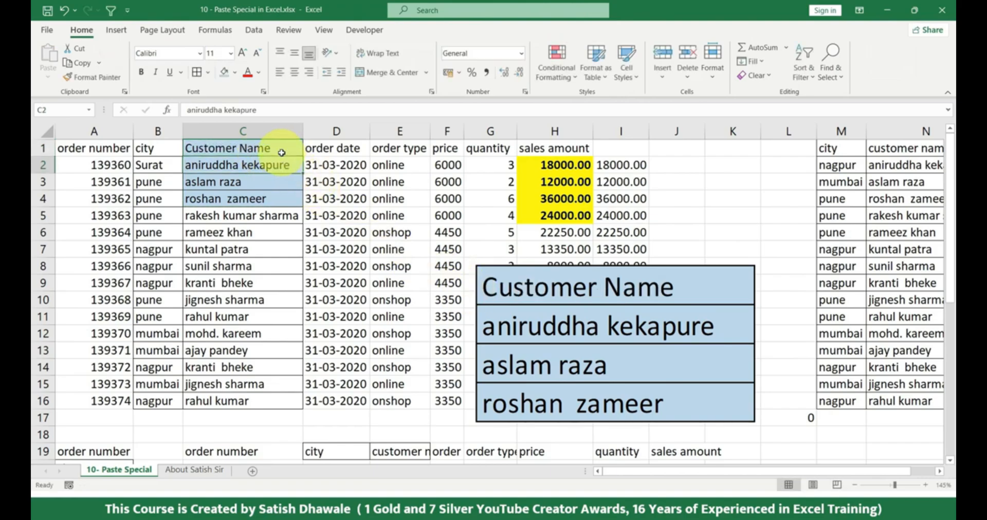
drag(282, 150, 278, 197)
drag(562, 287, 669, 197)
key(Delete)
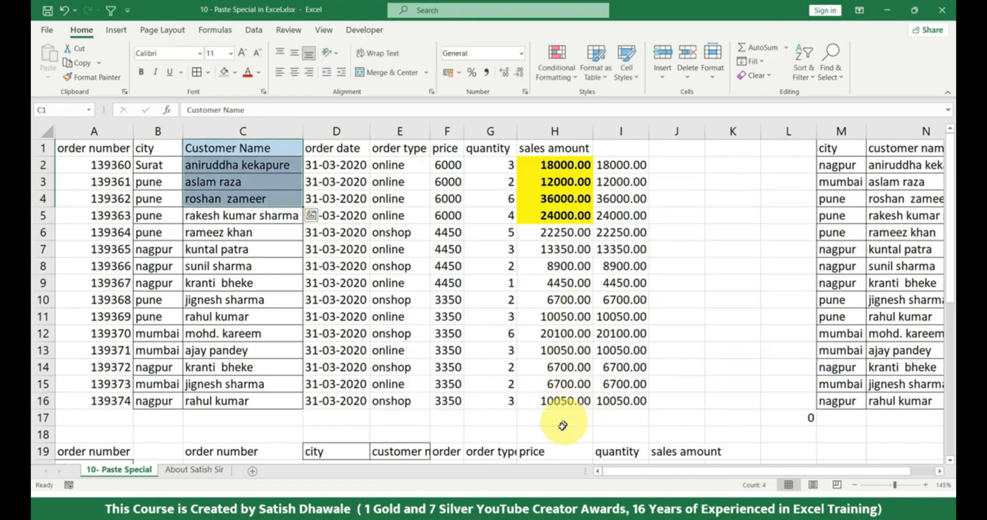
Enter the label Total Sales in G17 below the quantity column
click(562, 426)
click(487, 419)
text(to)
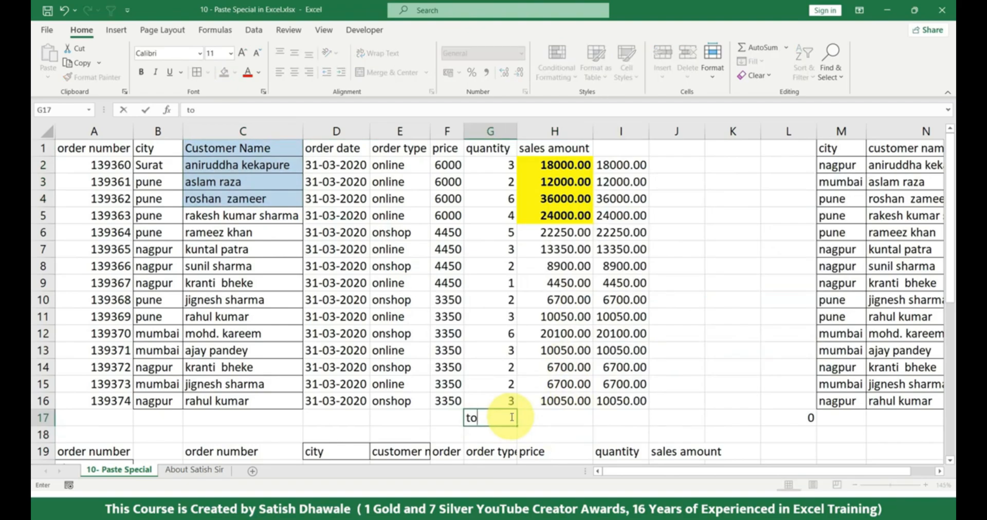
text(tal sales)
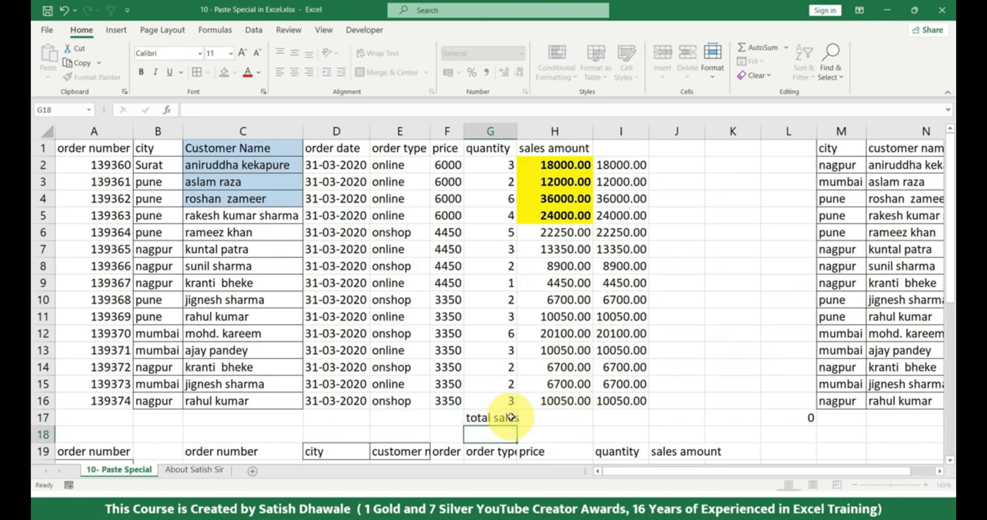
key(BackSpace)
key(BackSpace)
key(BackSpace)
key(BackSpace)
key(BackSpace)
key(BackSpace)
key(BackSpace)
key(BackSpace)
key(BackSpace)
key(BackSpace)
text(T)
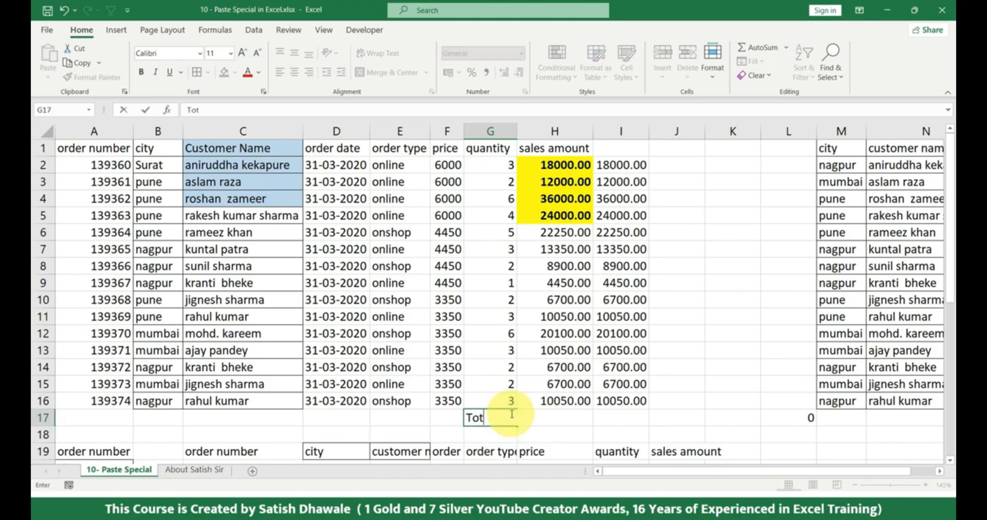
key(Return)
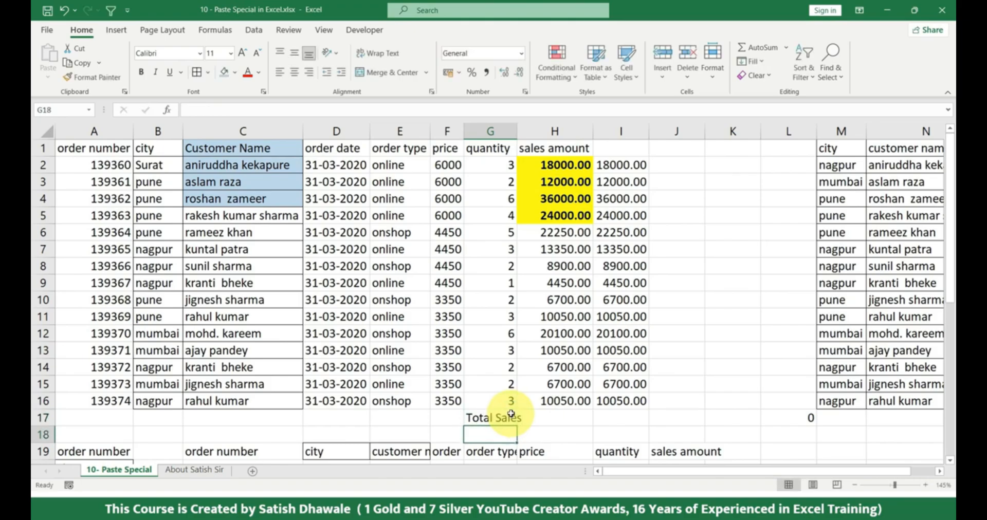
Sum the sales amount column in H17 with AutoSum
click(552, 417)
key(alt+equal)
key(Return)
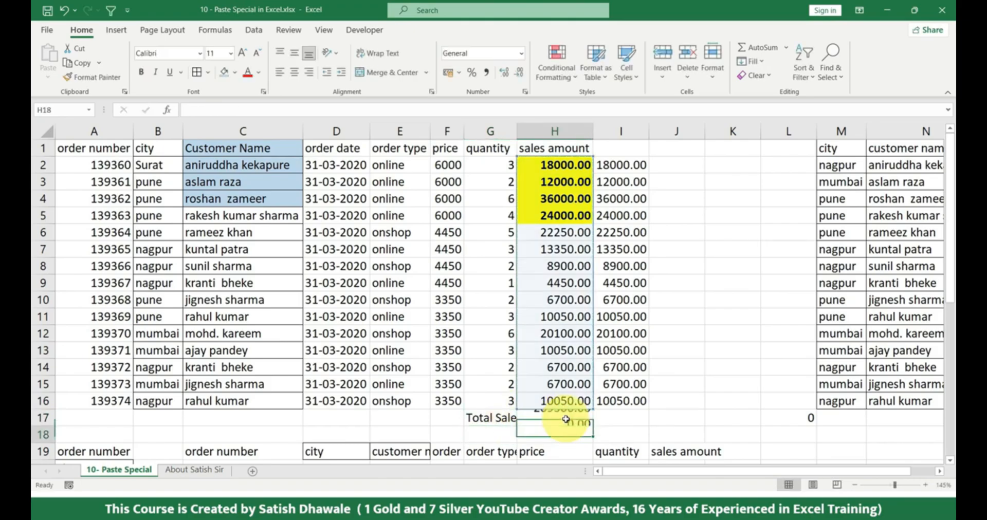
Paste G17:H17 as a linked picture, enlarge it to about 10 × 1.4 cm and place it from column I across rows 2 to 4
drag(506, 419, 556, 417)
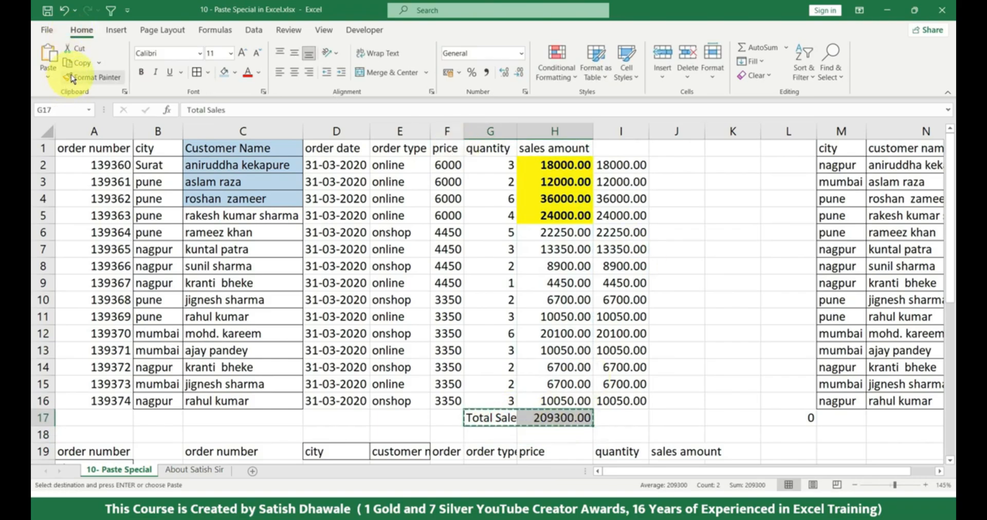
click(53, 75)
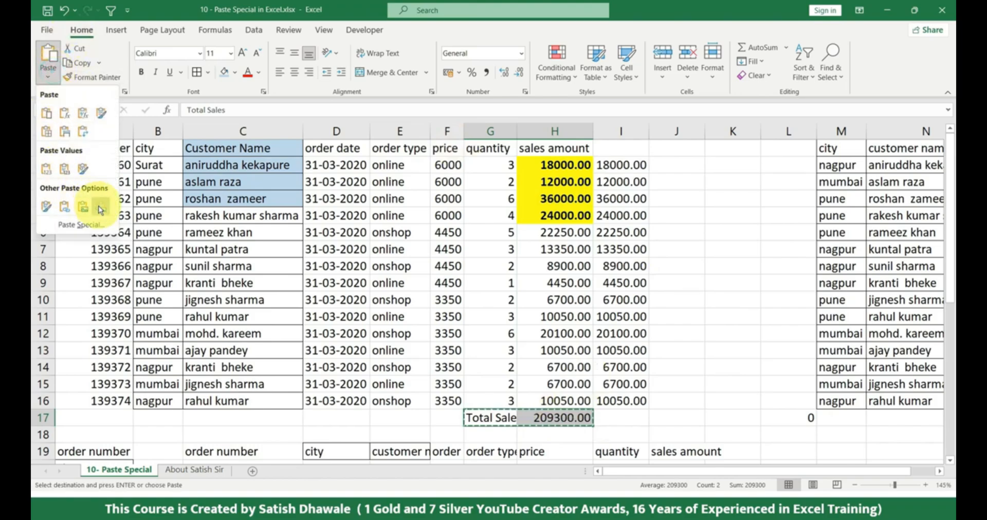
click(100, 210)
drag(541, 416, 831, 210)
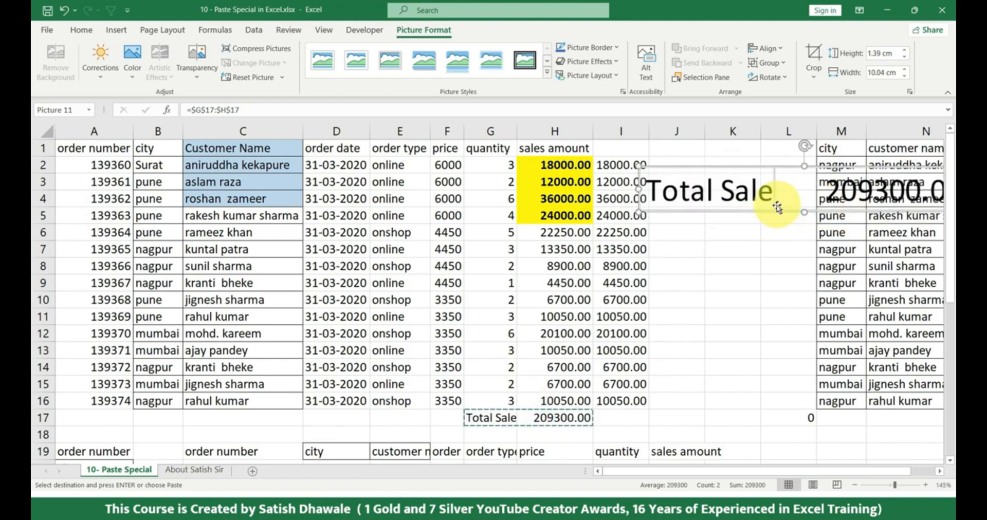
Fill G17:H17 with light blue and move the linked Total Sale picture over columns A to E at rows 9 to 11
drag(776, 206, 595, 280)
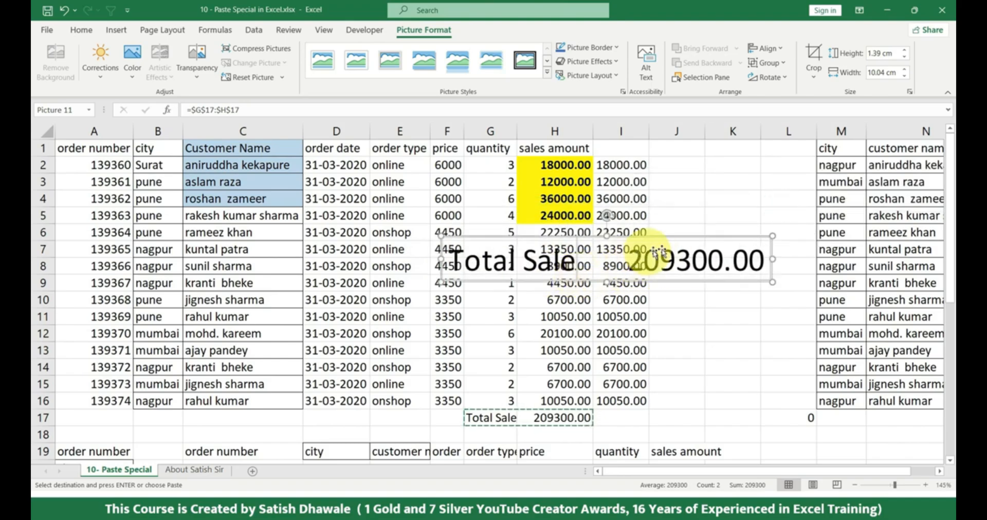
drag(504, 421, 557, 415)
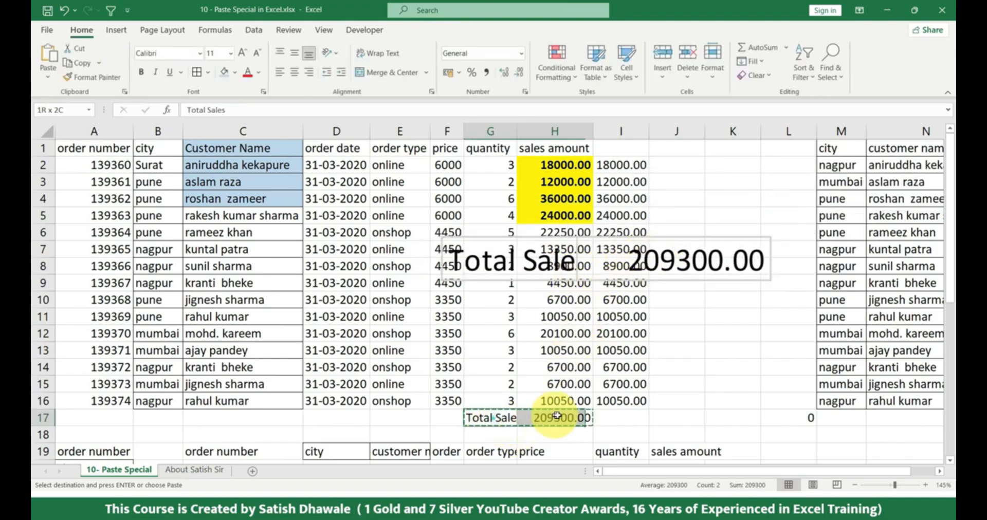
click(223, 75)
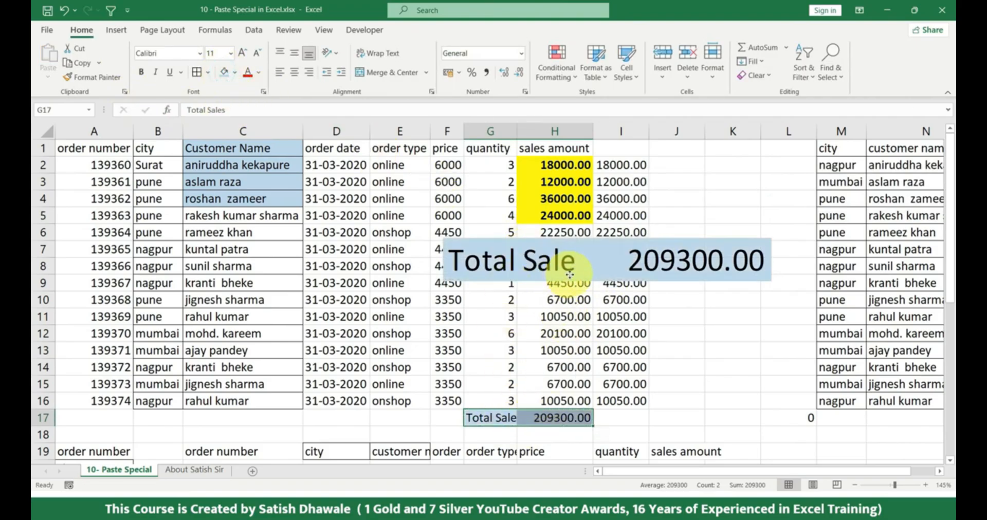
drag(570, 275, 173, 320)
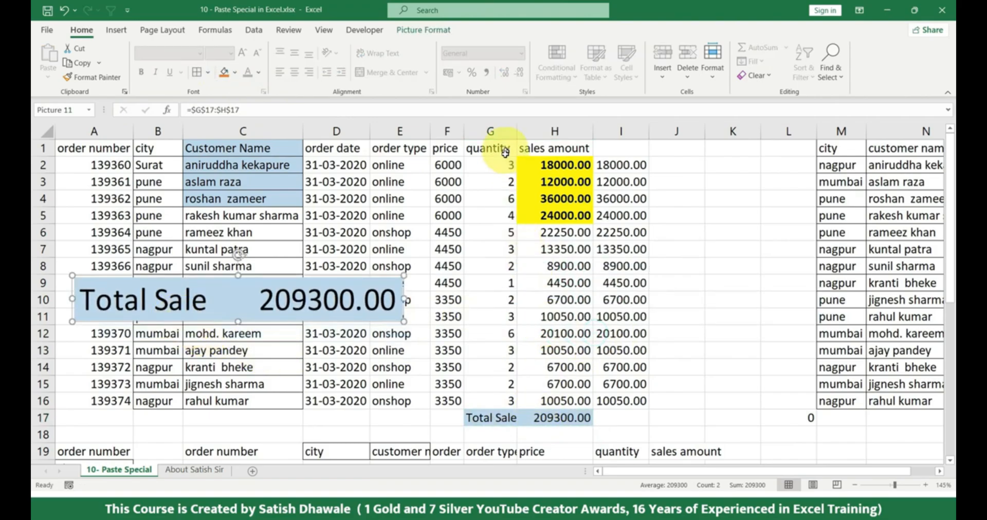
Change the quantities in G2:G6 to 6, 3, 2, 12 and 65
click(504, 163)
text(6)
key(Return)
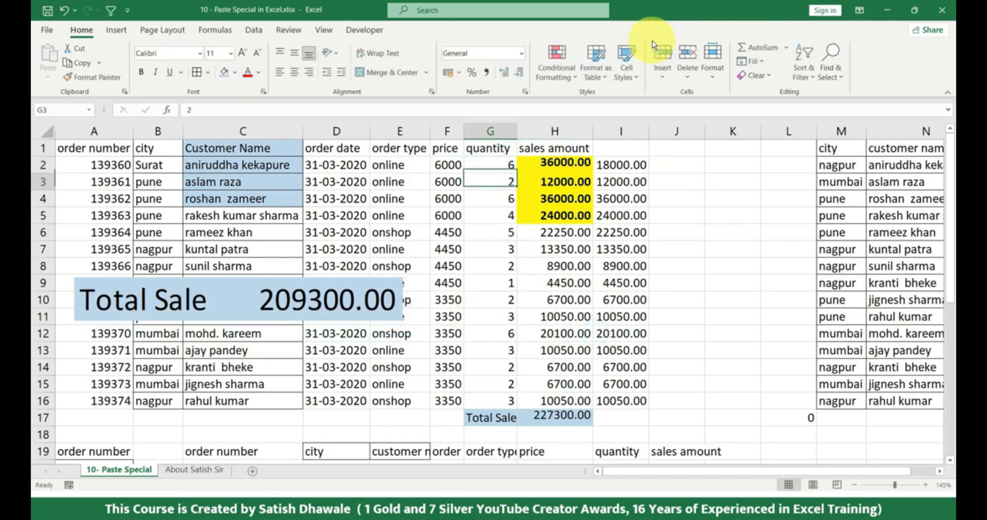
text(3)
key(Return)
text(2)
key(Return)
text(4)
key(BackSpace)
text(12)
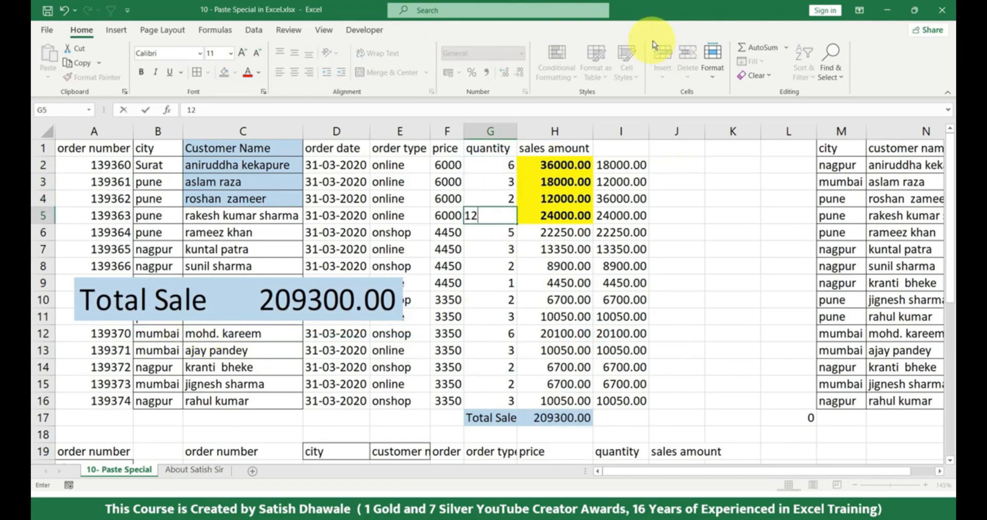
key(Return)
text(65)
key(Return)
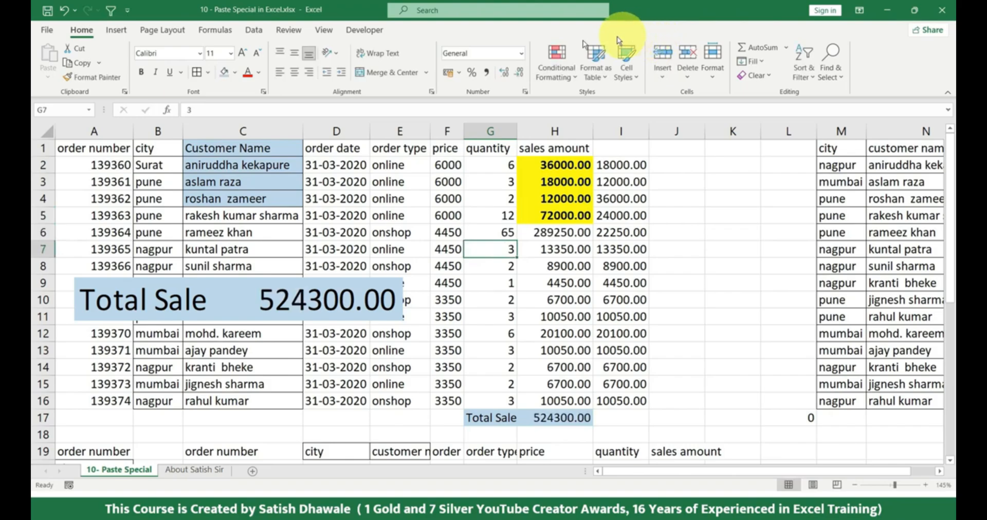
Insert a blank row above the header row and make it tall enough for the linked picture
drag(214, 293, 269, 185)
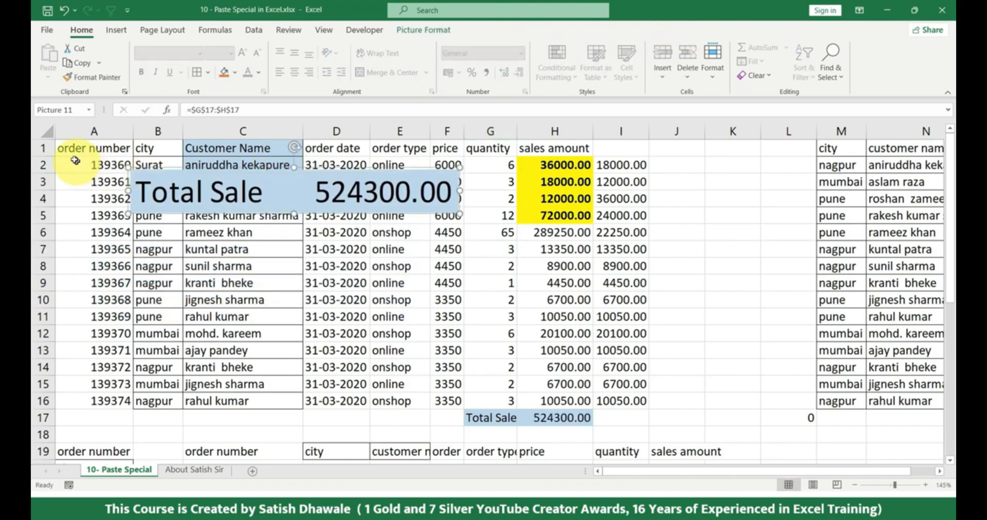
right_click(41, 148)
click(70, 254)
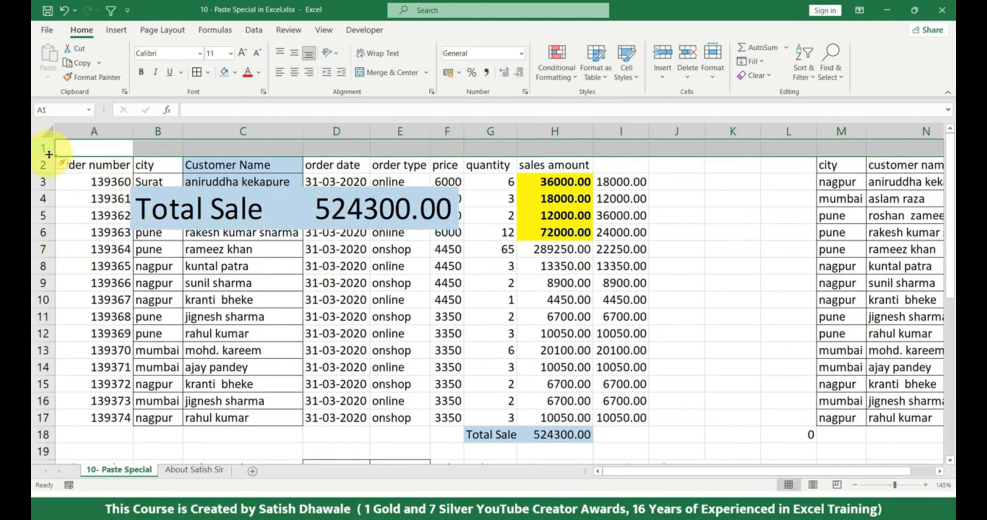
drag(49, 154, 50, 200)
Place the linked Total Sale picture inside the empty row 1, spanning from column A to column E
drag(208, 243, 214, 160)
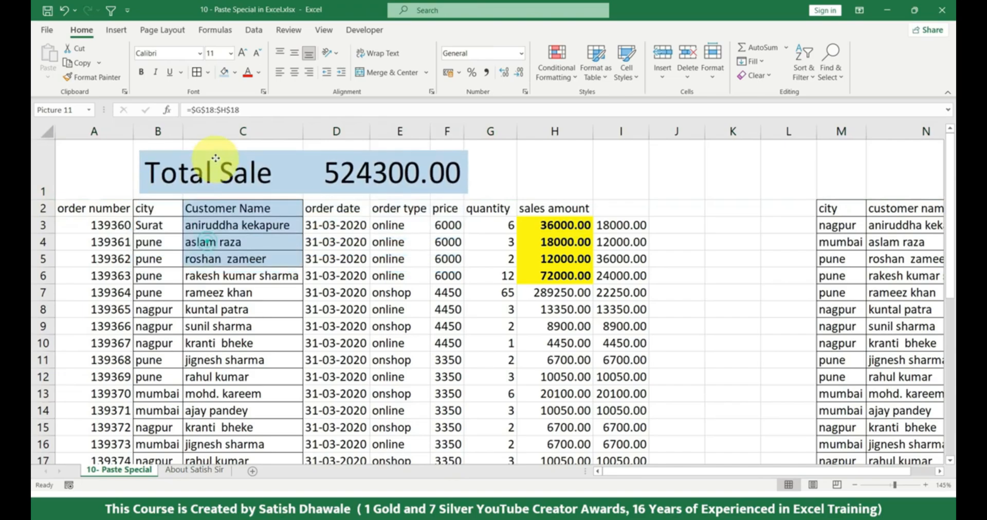
click(103, 188)
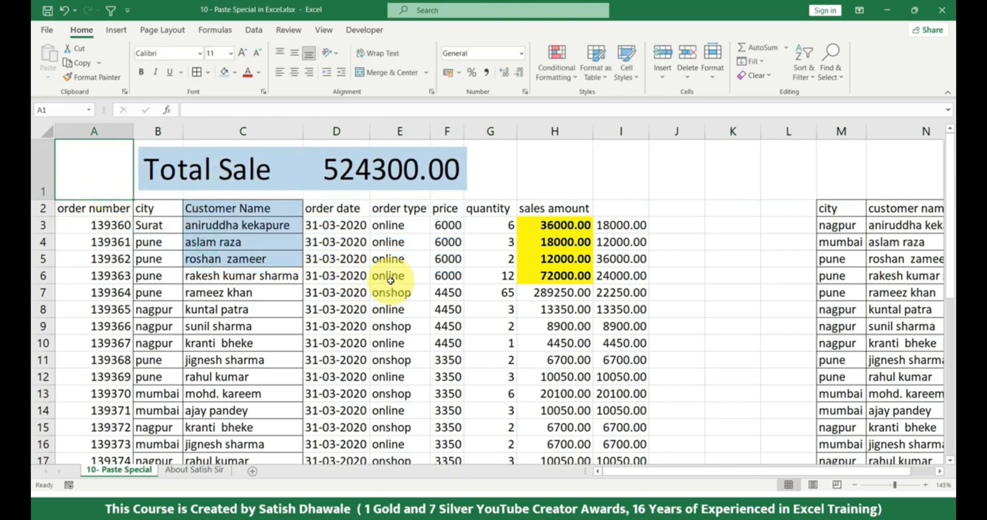
click(450, 178)
drag(450, 178, 379, 177)
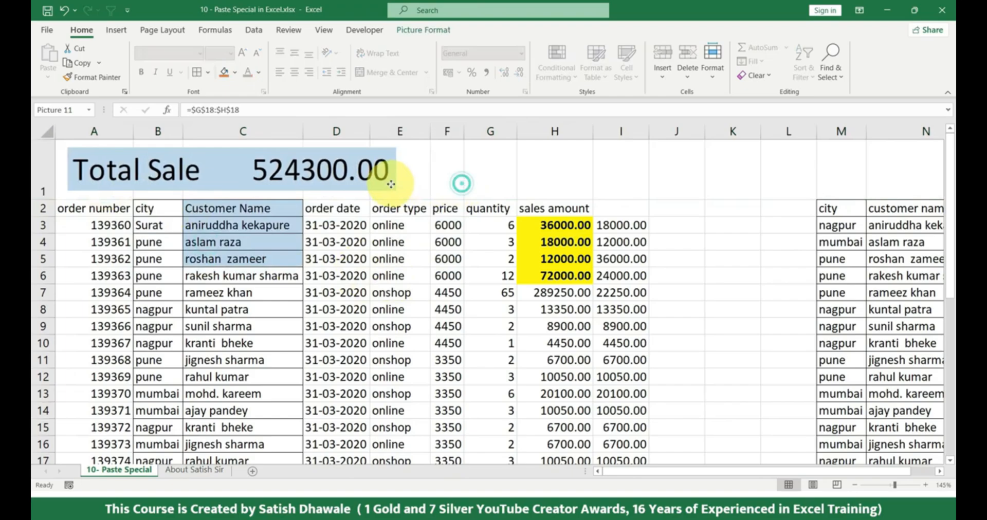
click(514, 181)
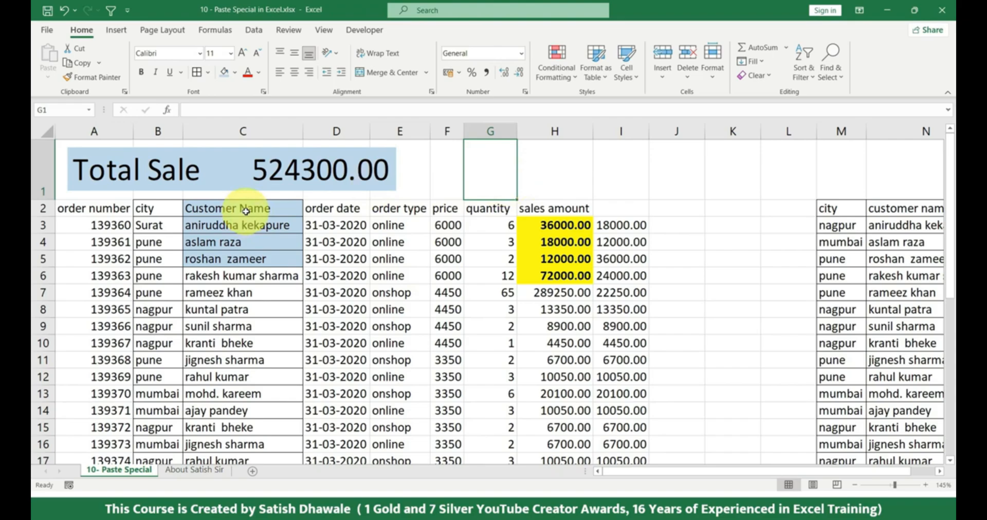
Copy C2:C5 and look through the Formulas, Values, Formats, Comments and Validation choices of Paste Special
drag(246, 211, 254, 254)
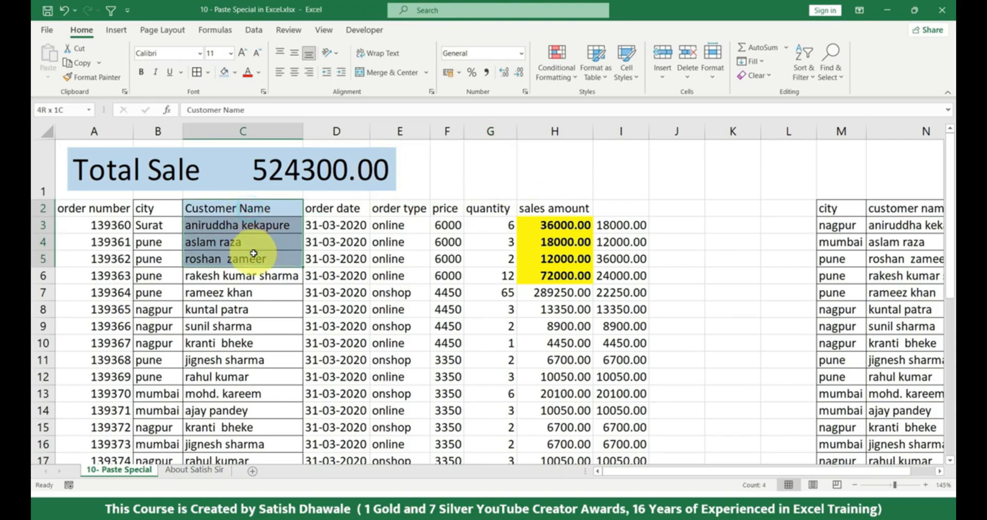
key(ctrl+c)
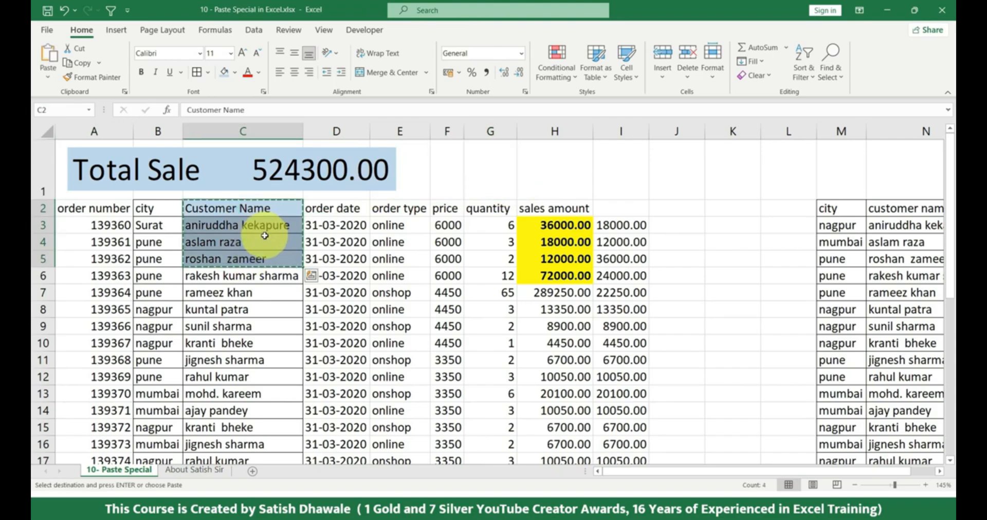
click(48, 77)
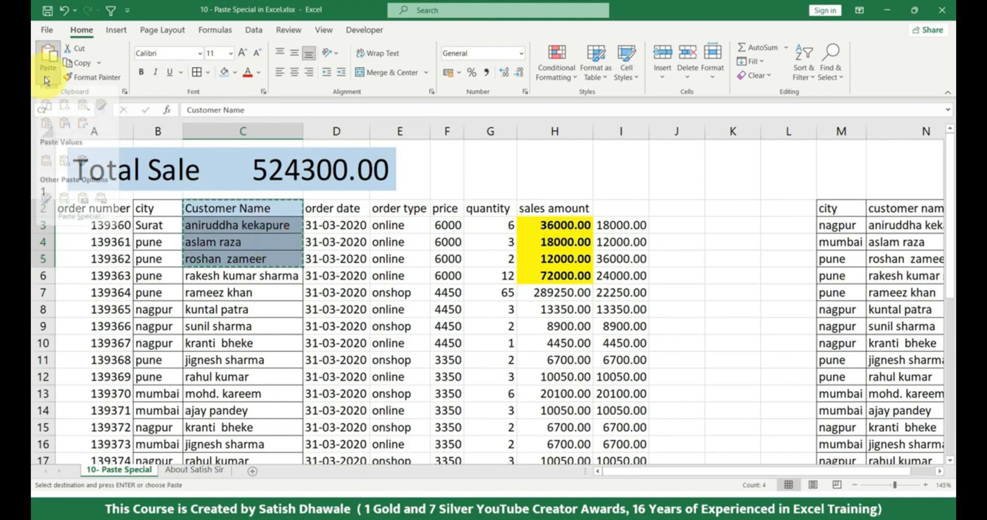
click(69, 224)
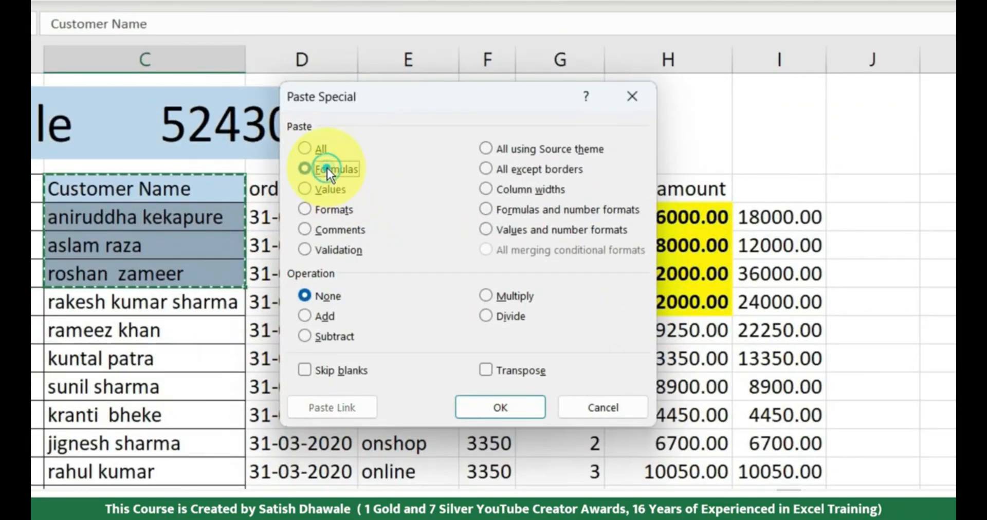
click(328, 168)
click(334, 195)
click(332, 209)
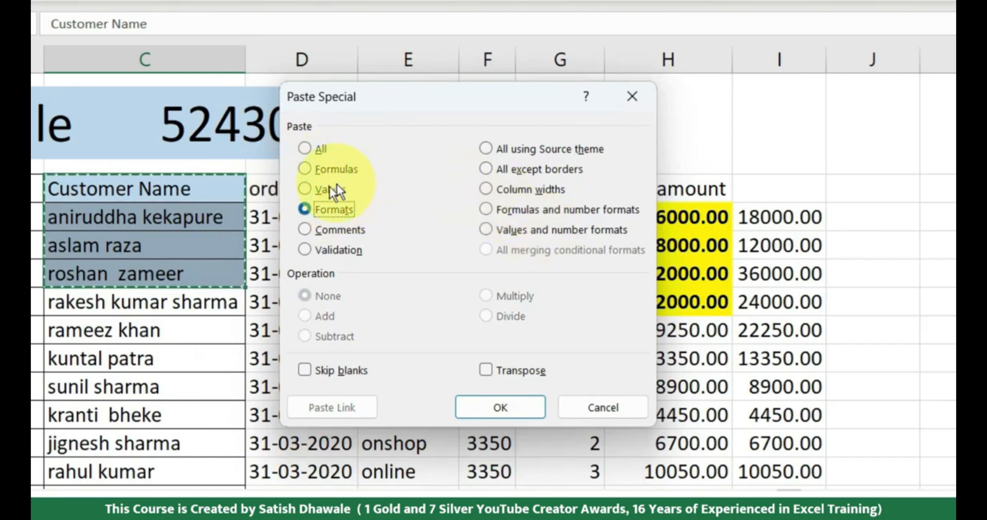
click(314, 189)
click(342, 168)
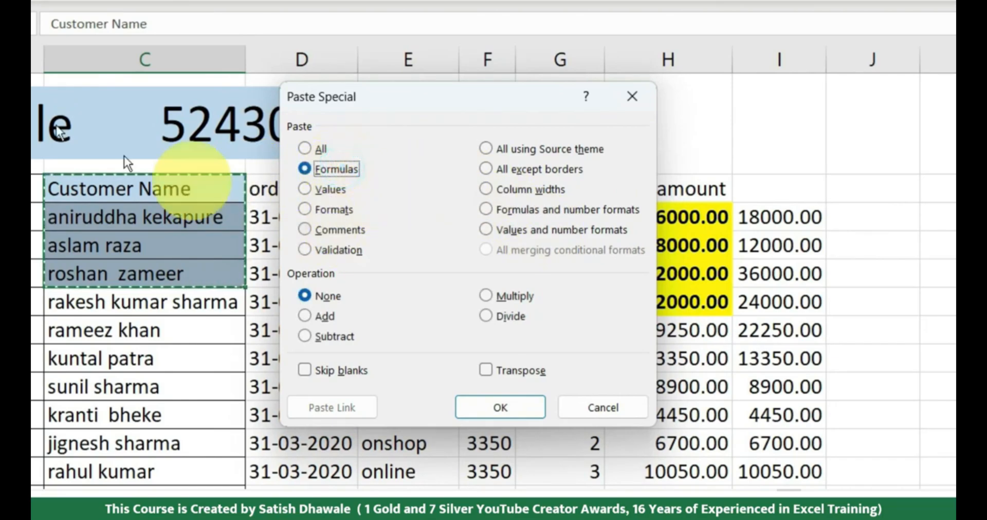
click(351, 229)
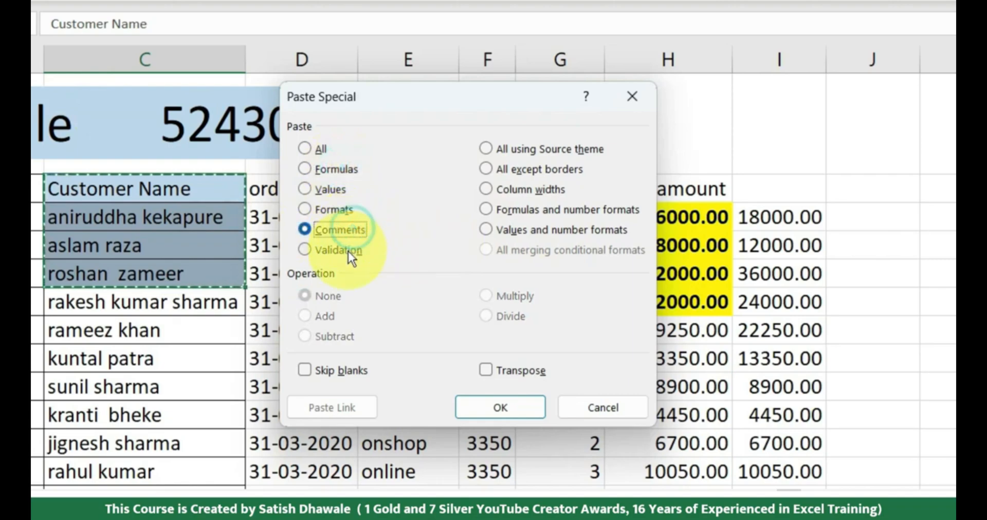
click(348, 252)
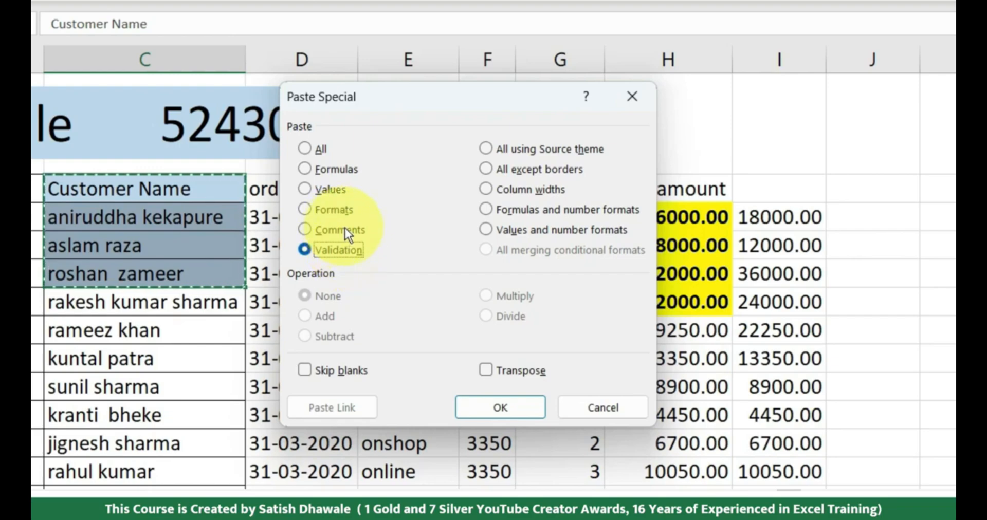
key(Return)
Add a comment reading "Enter firstname and lastname" to the Customer Name header in C2
click(208, 194)
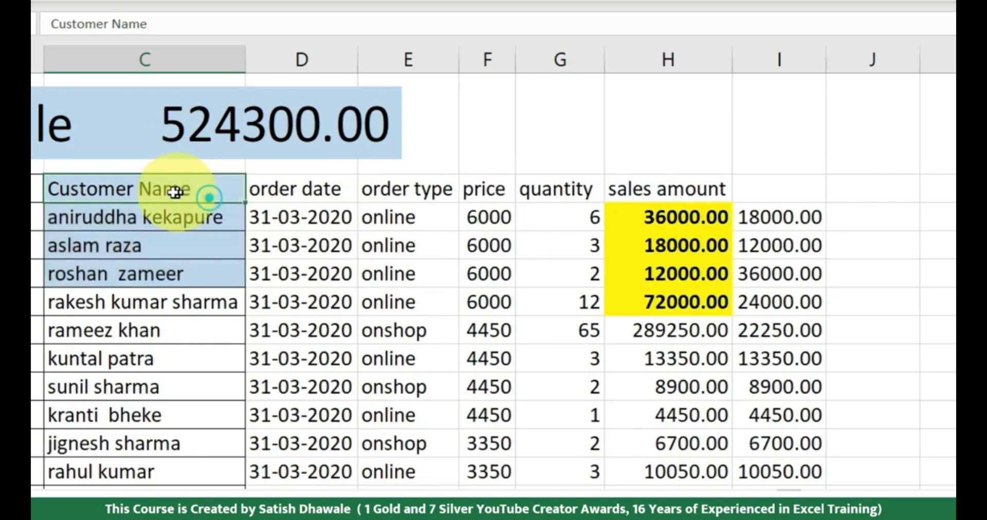
right_click(205, 193)
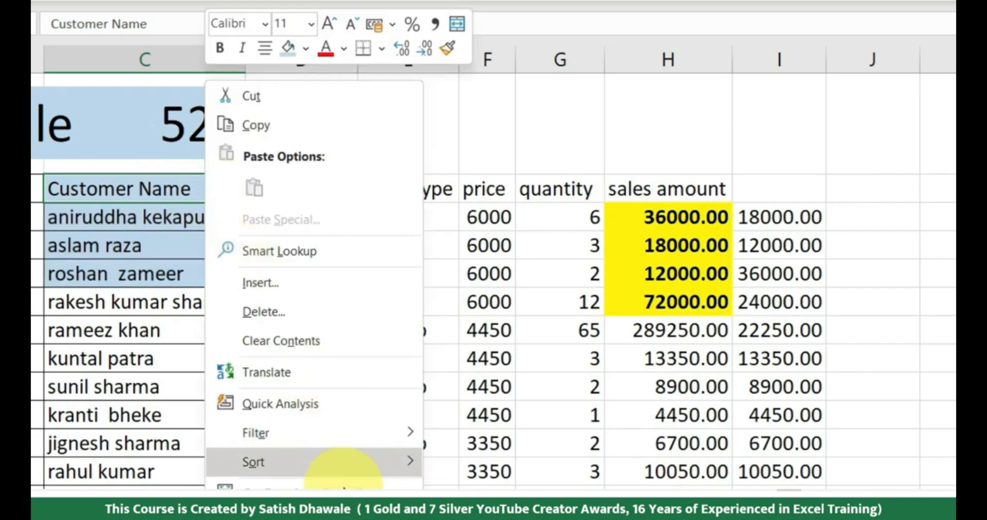
click(288, 488)
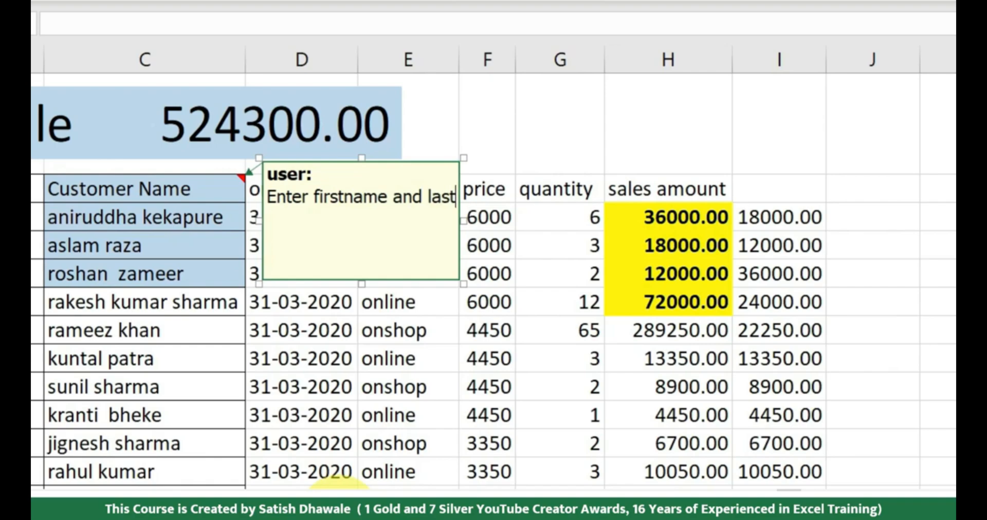
text(name)
click(187, 439)
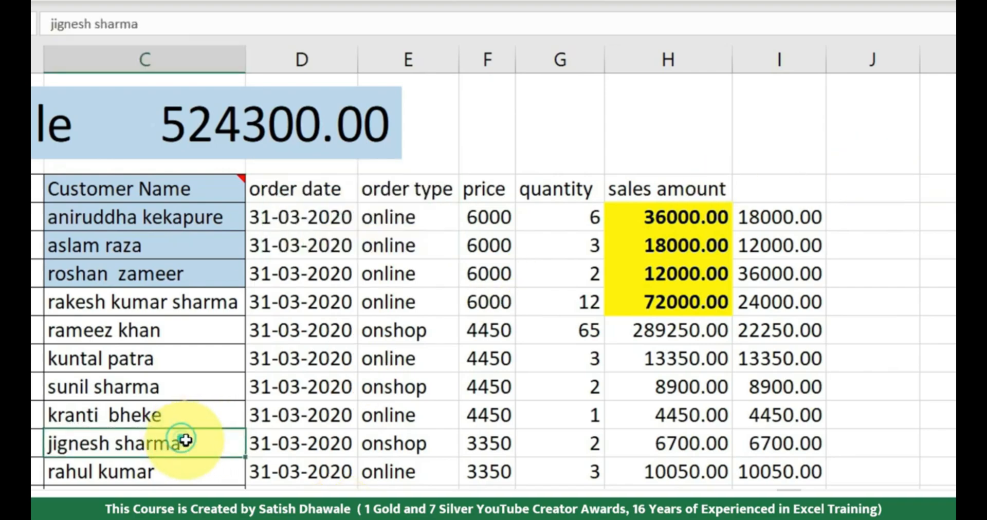
mouse_move(174, 190)
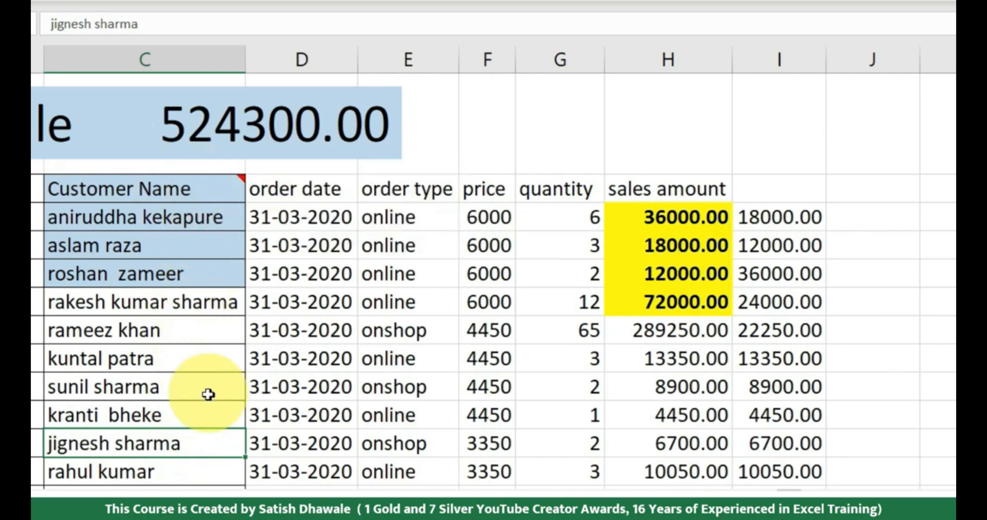
Copy C2 and paste only its comment onto the customer name header in N2 with Paste Special
click(206, 186)
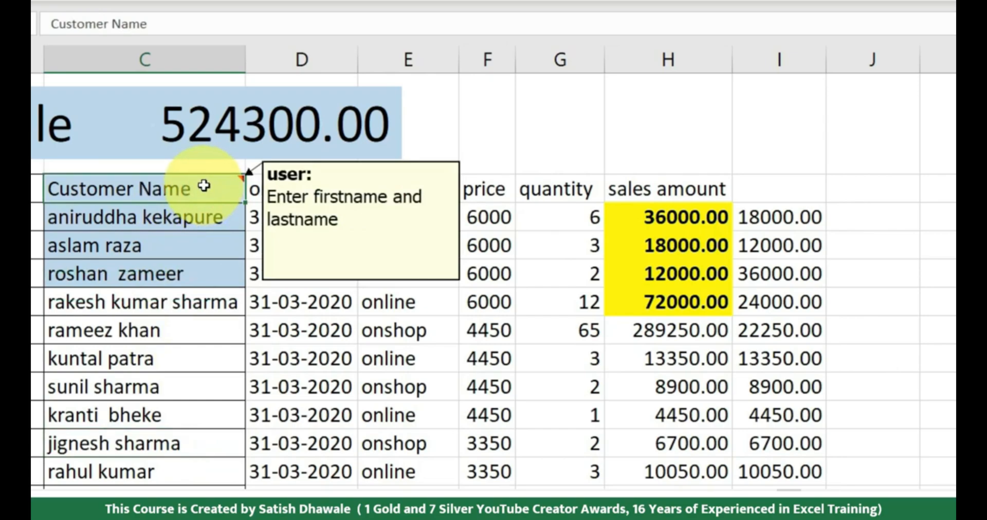
key(ctrl+c)
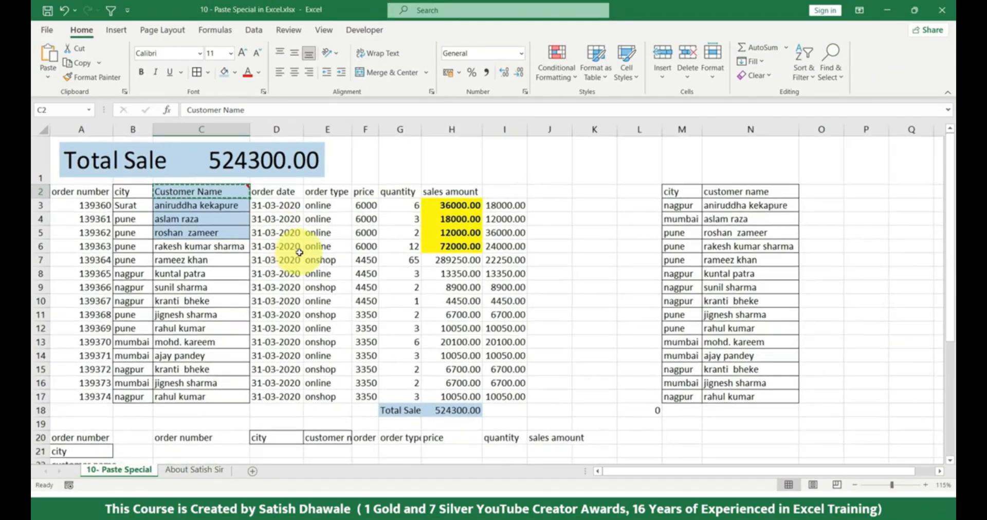
click(720, 191)
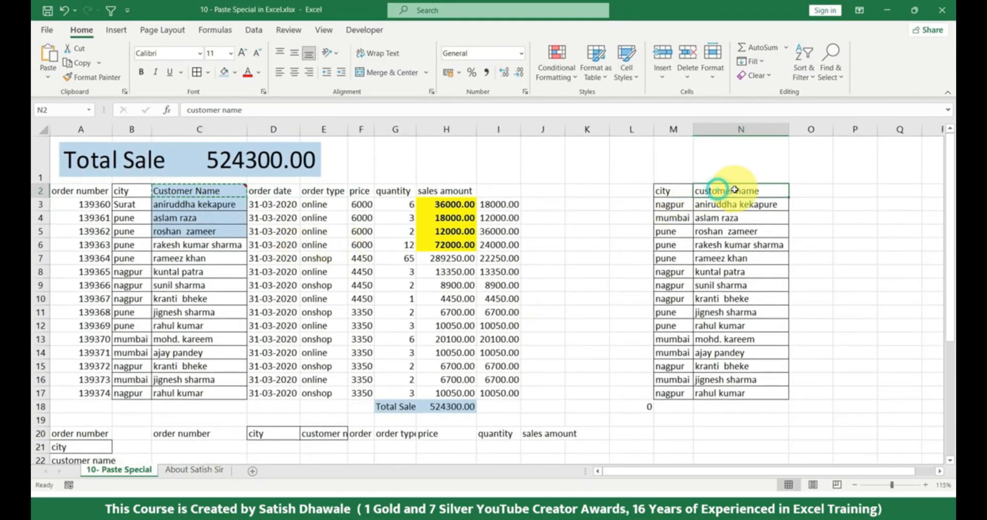
mouse_move(215, 190)
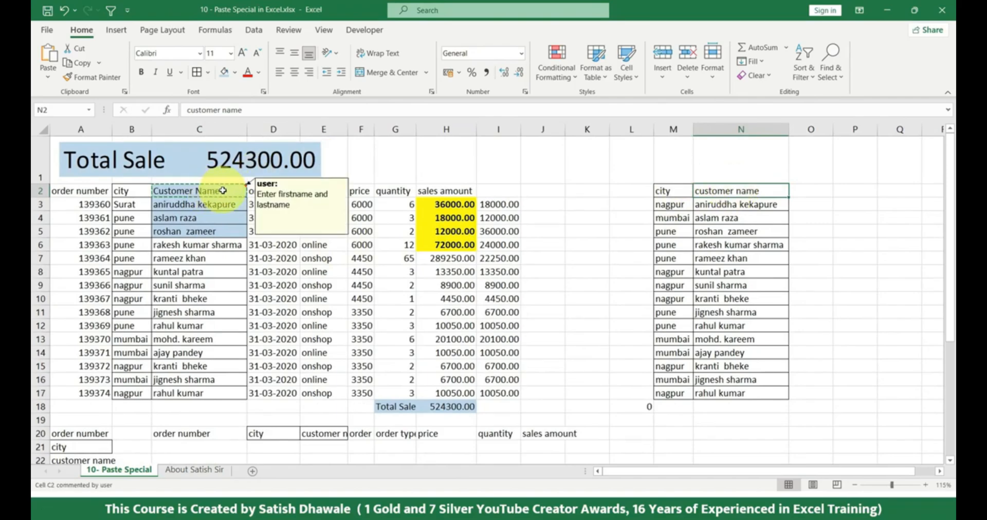
click(47, 80)
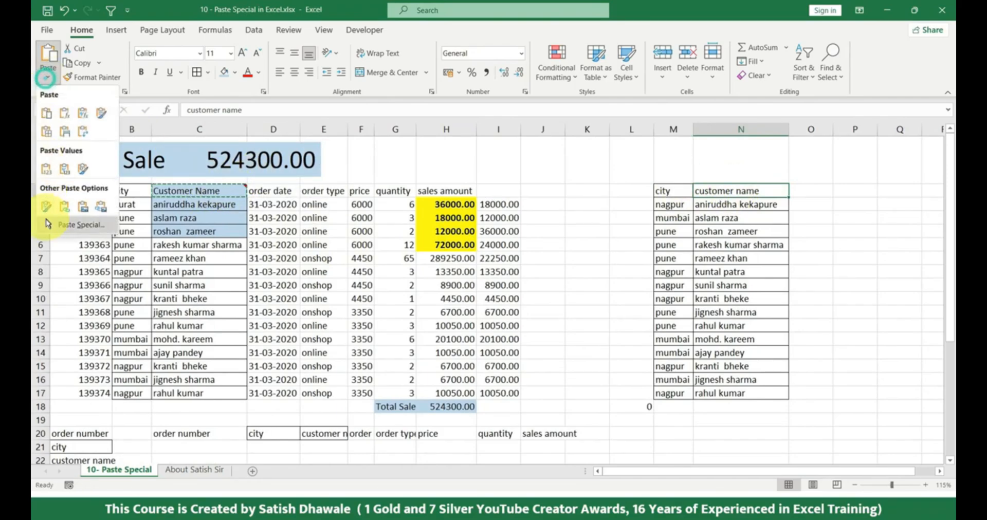
click(49, 227)
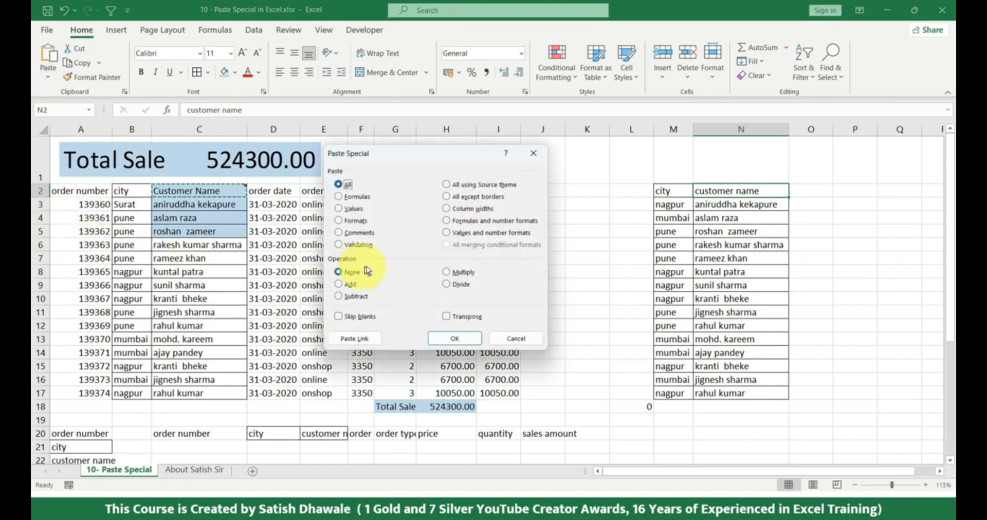
click(360, 233)
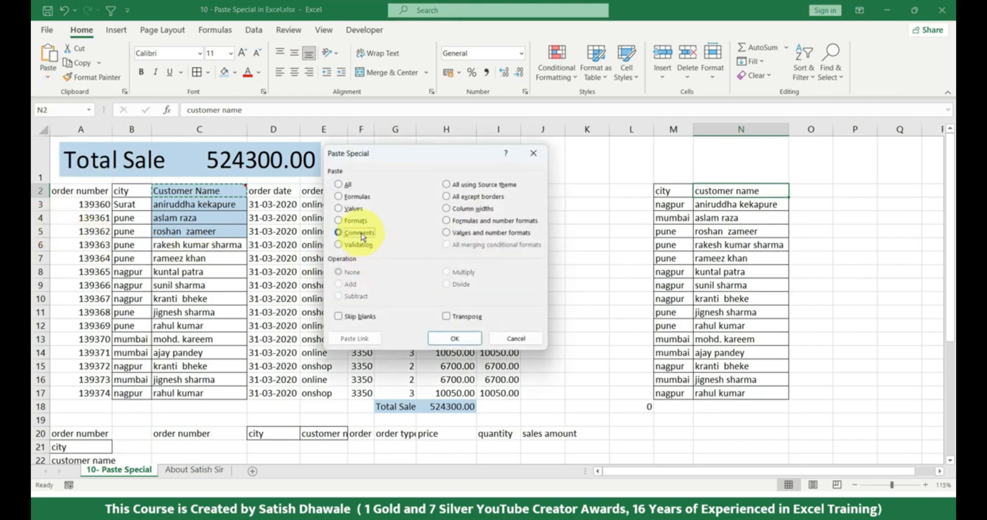
click(452, 338)
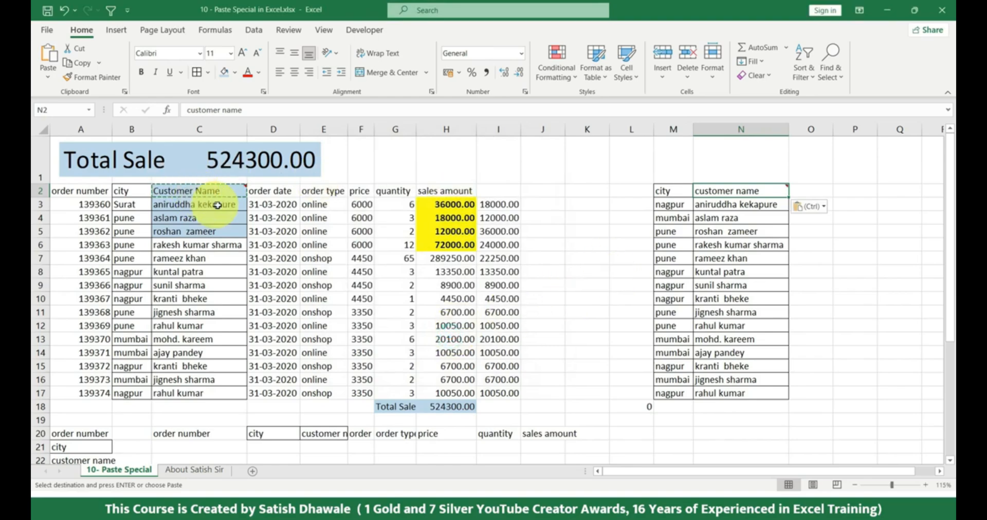
mouse_move(222, 195)
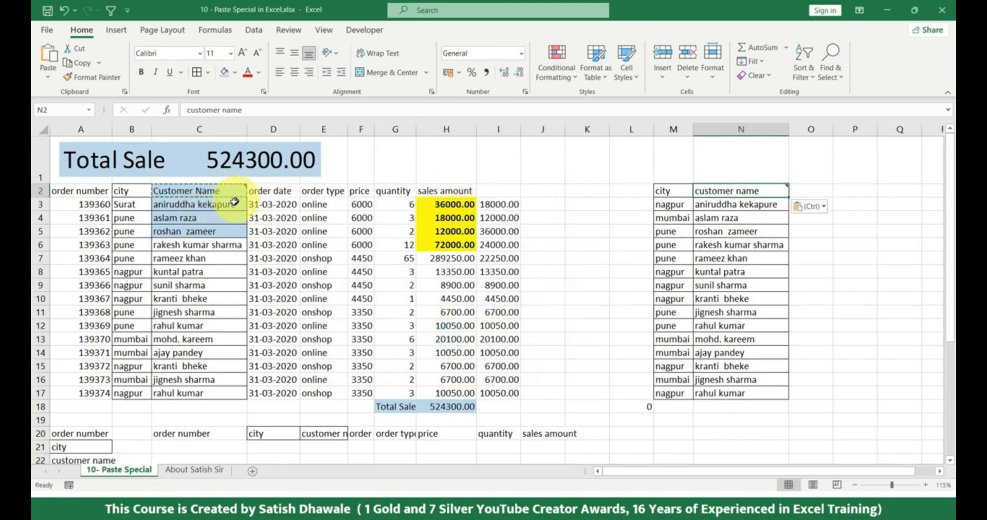
Check the comments on the customer name headers in C2 and N2, and end the copy mode
mouse_move(159, 194)
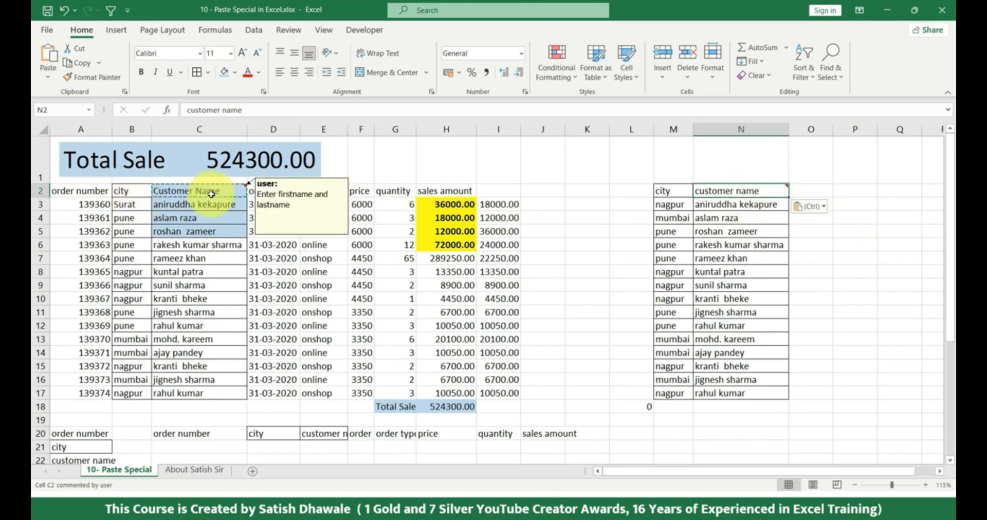
mouse_move(736, 194)
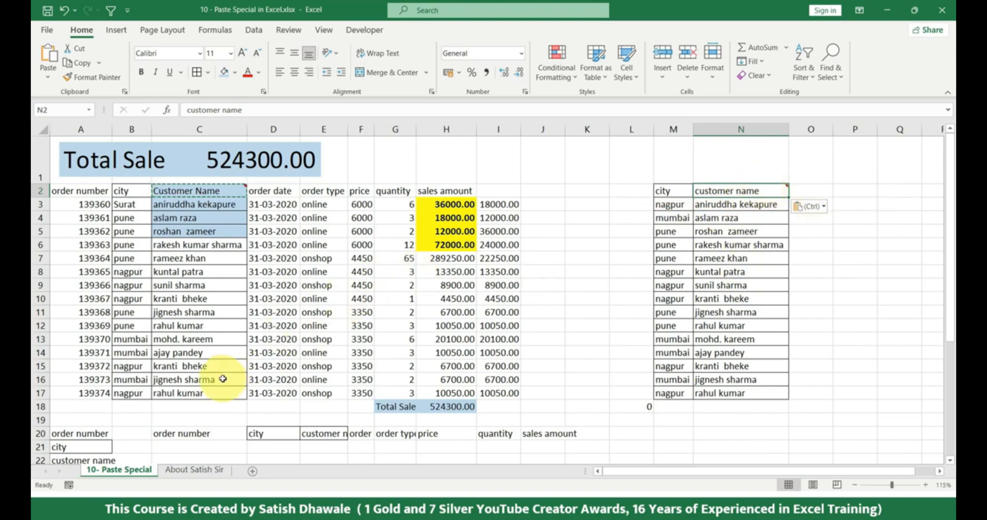
key(Escape)
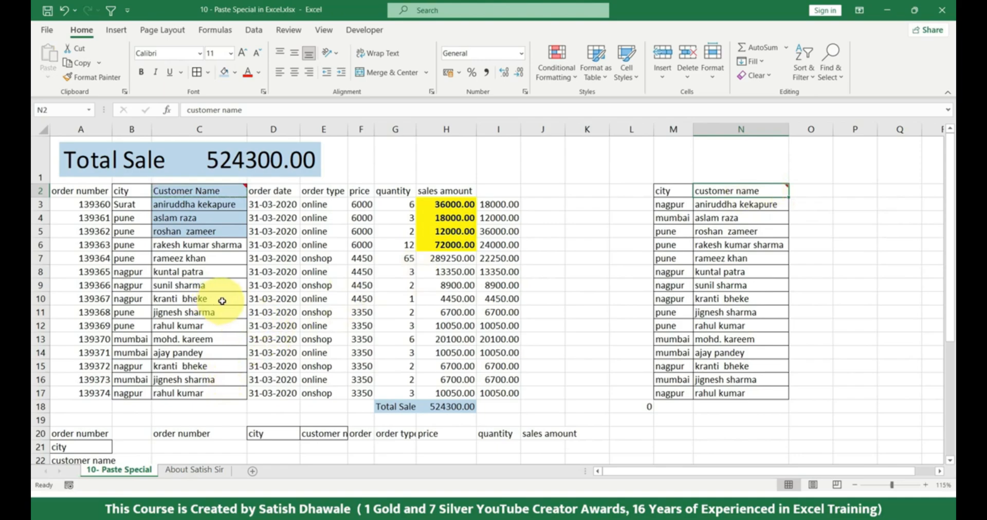
Enter the header "city" in cell K2
click(578, 190)
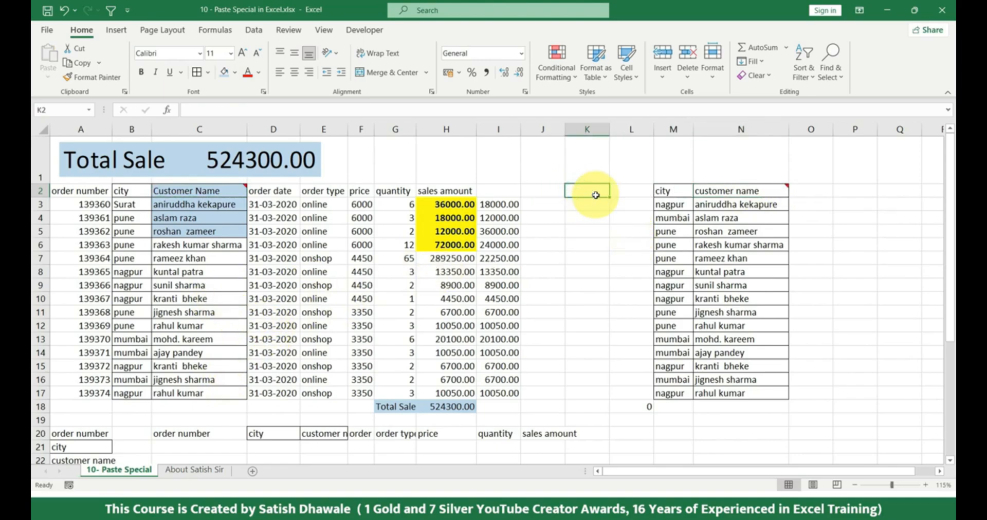
text(co)
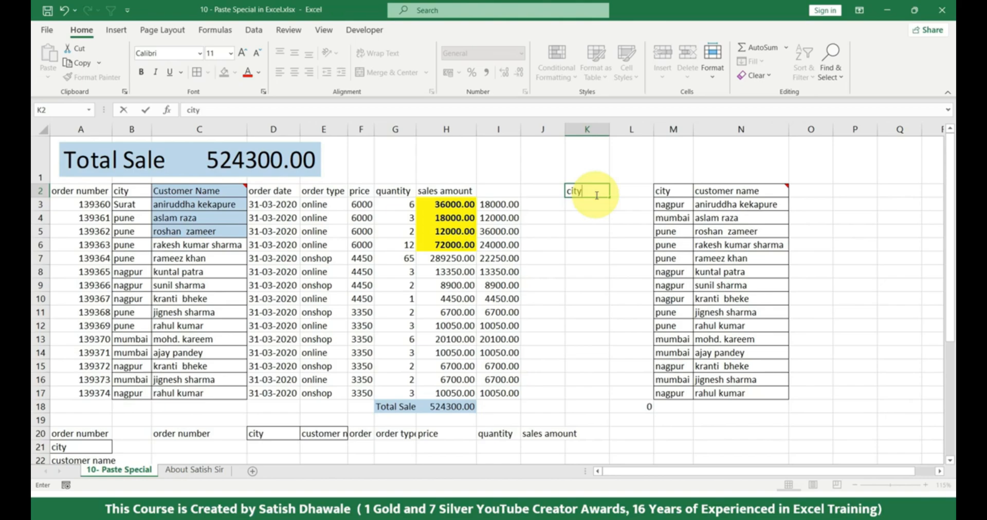
key(Return)
Apply a List data validation to K3 with cells B3:B4 as its source
click(254, 31)
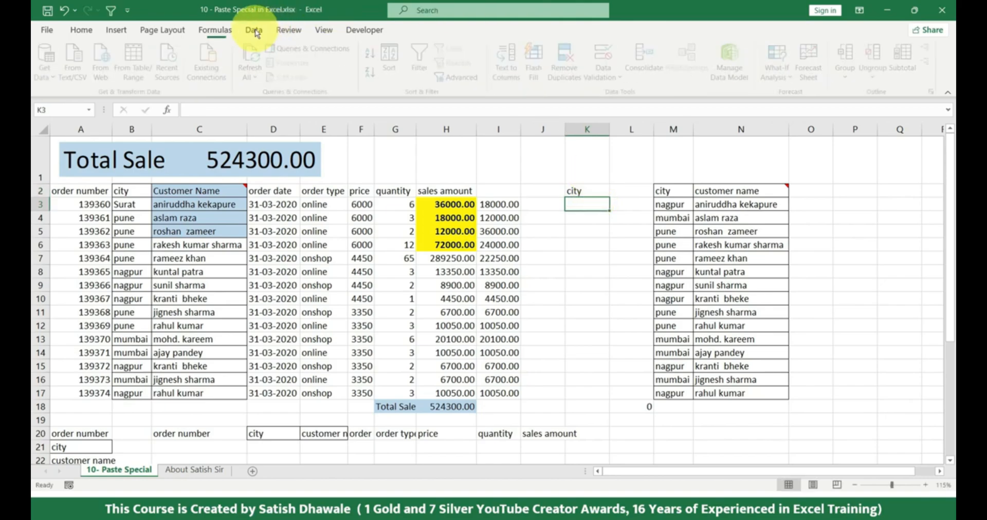
click(606, 64)
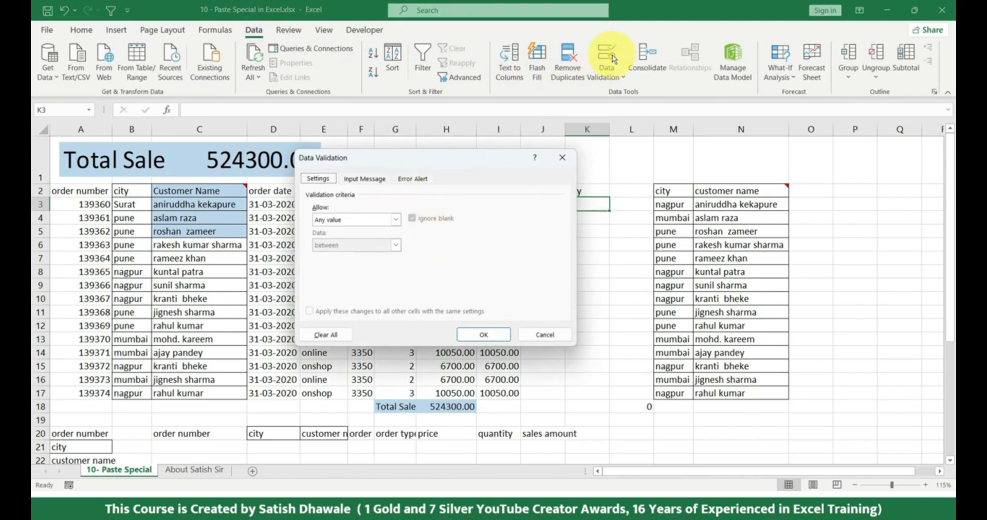
click(359, 220)
click(331, 255)
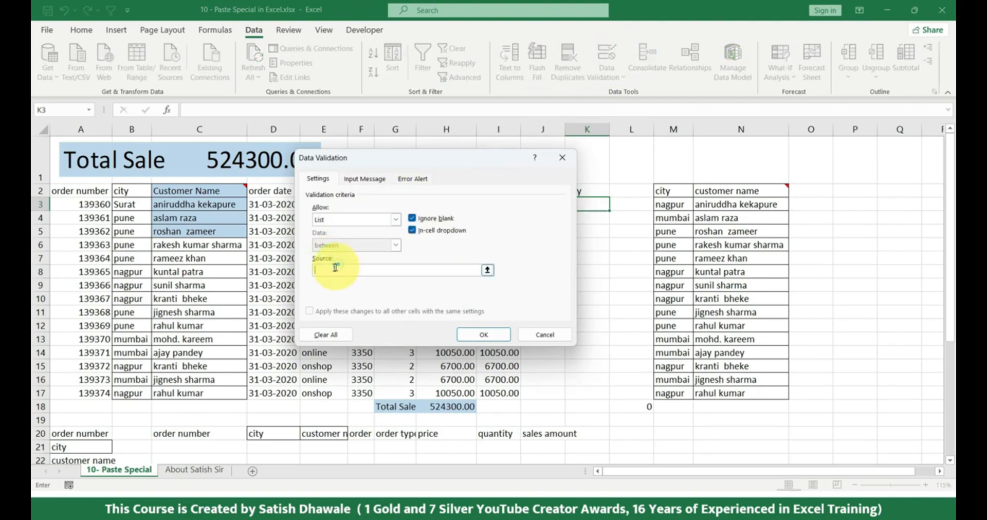
drag(129, 205, 130, 218)
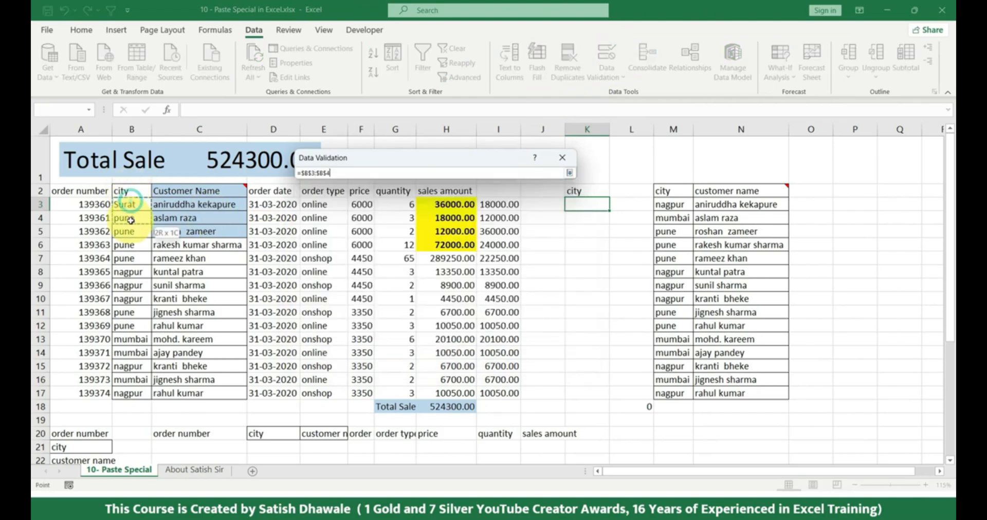
click(491, 331)
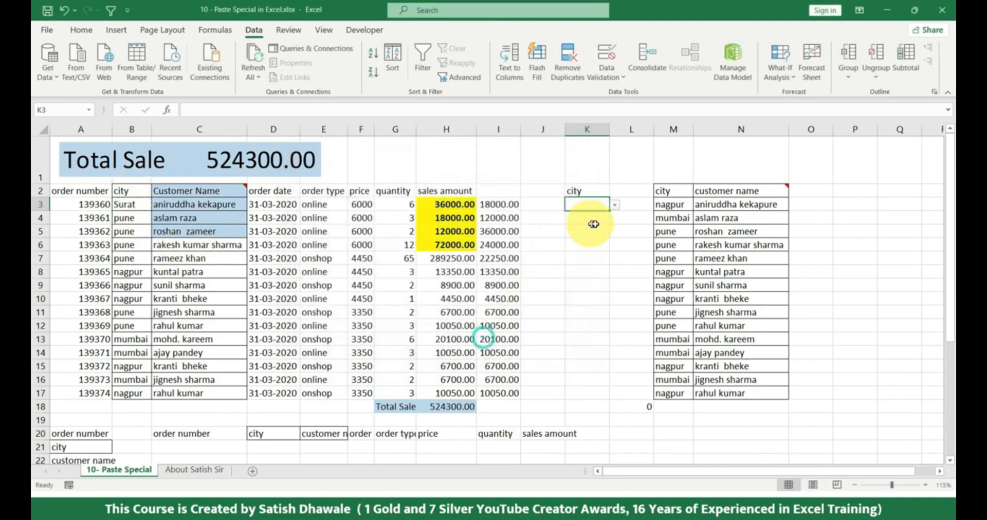
Choose pune from the drop-down list in K3
click(614, 204)
click(568, 217)
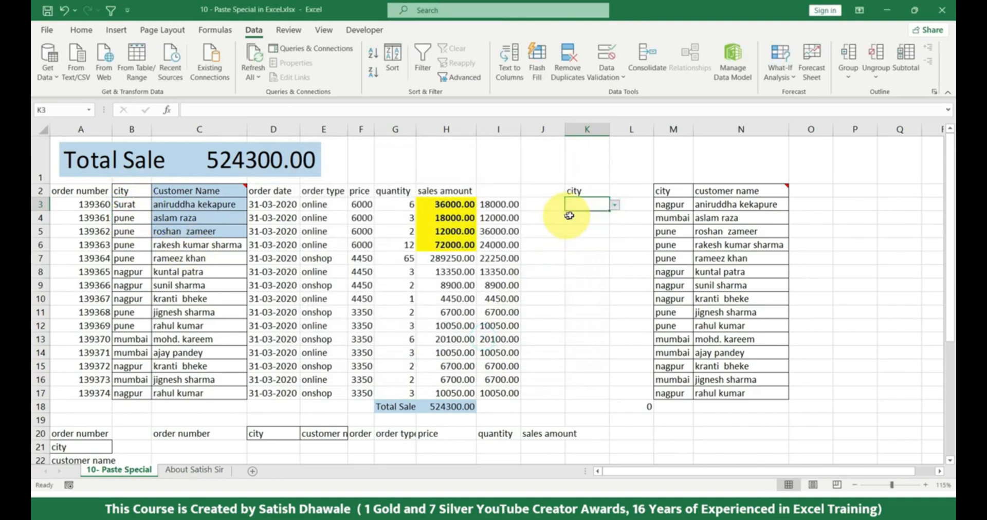
click(614, 205)
click(591, 225)
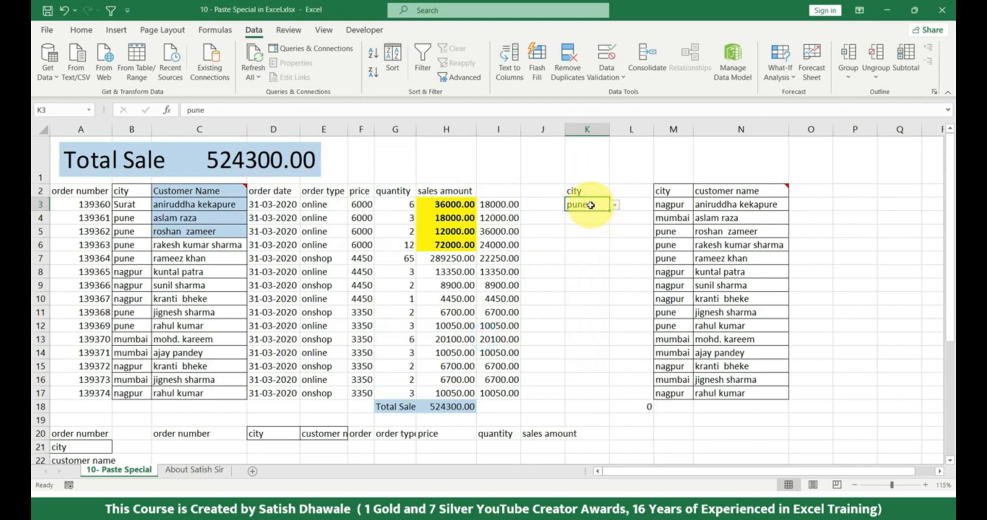
Copy K3 and paste only its validation onto the city cells M3:M17 with Paste Special
click(671, 205)
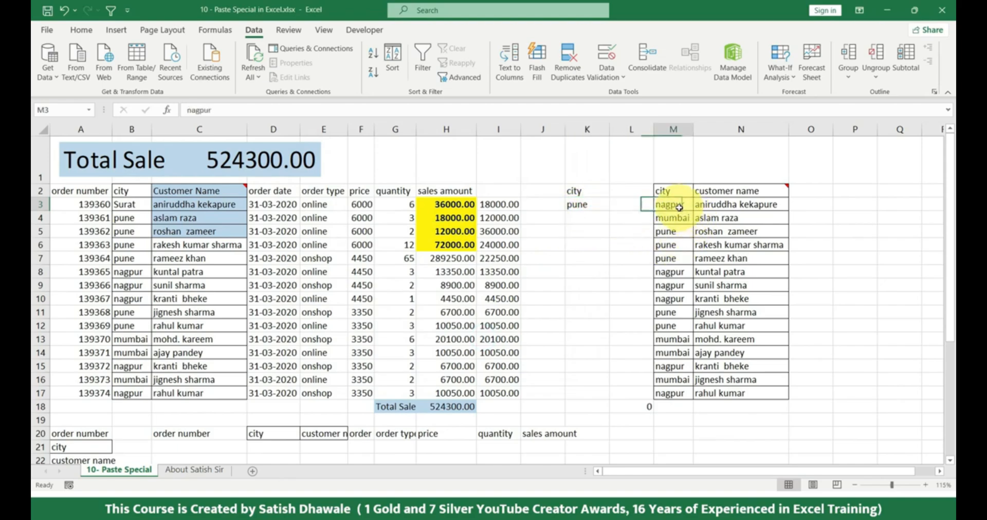
click(585, 205)
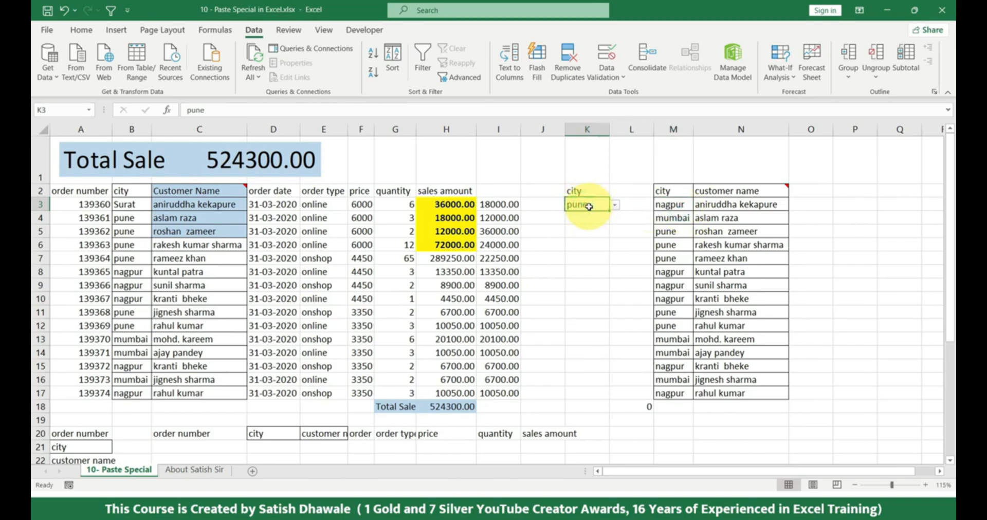
key(ctrl+c)
drag(669, 204, 669, 394)
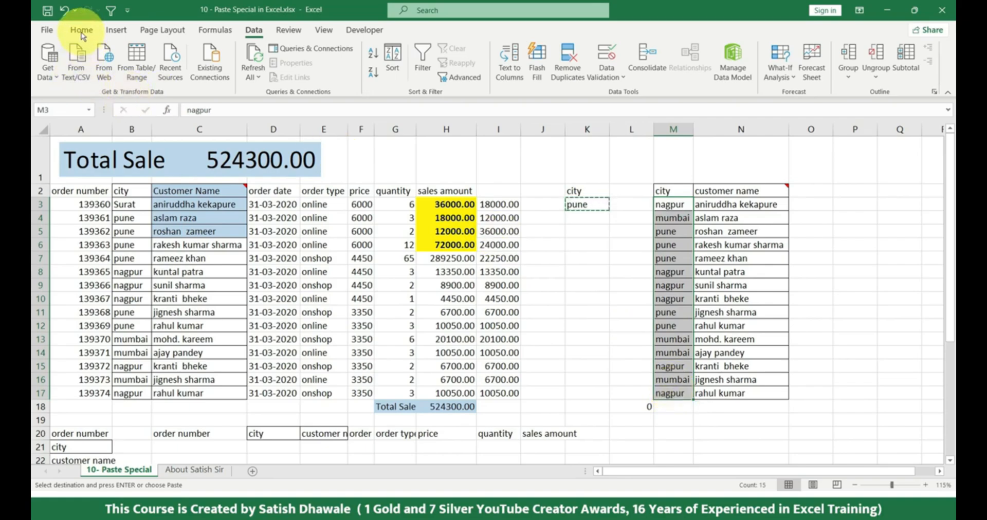
click(81, 30)
click(48, 77)
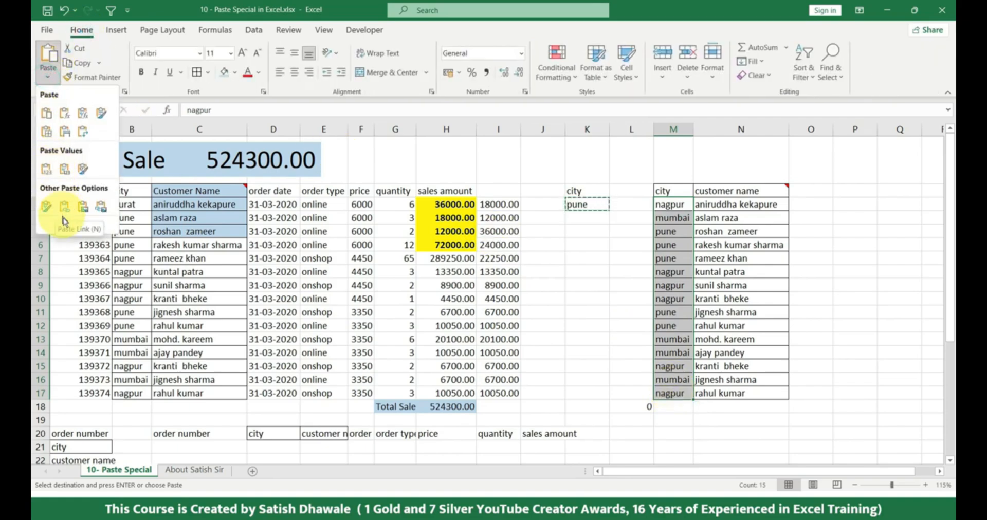
click(65, 227)
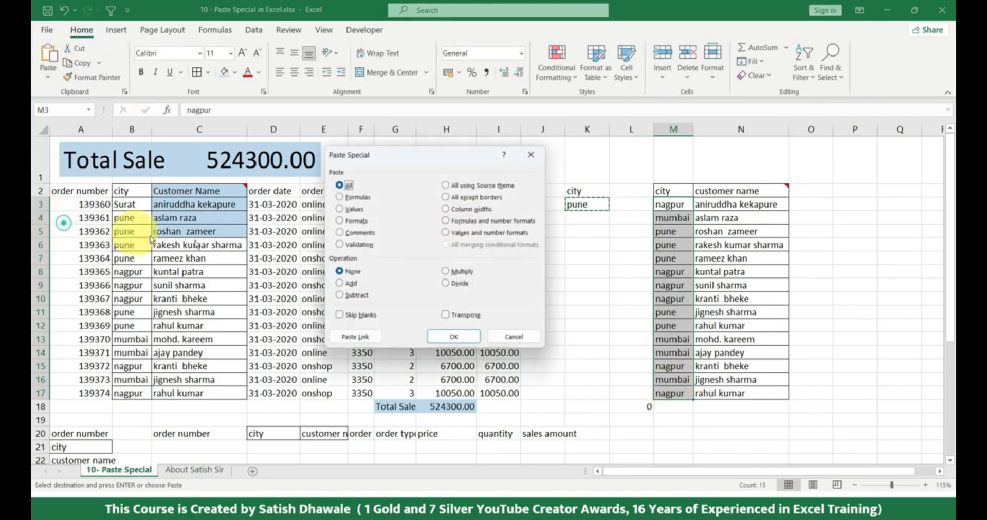
click(367, 246)
click(457, 340)
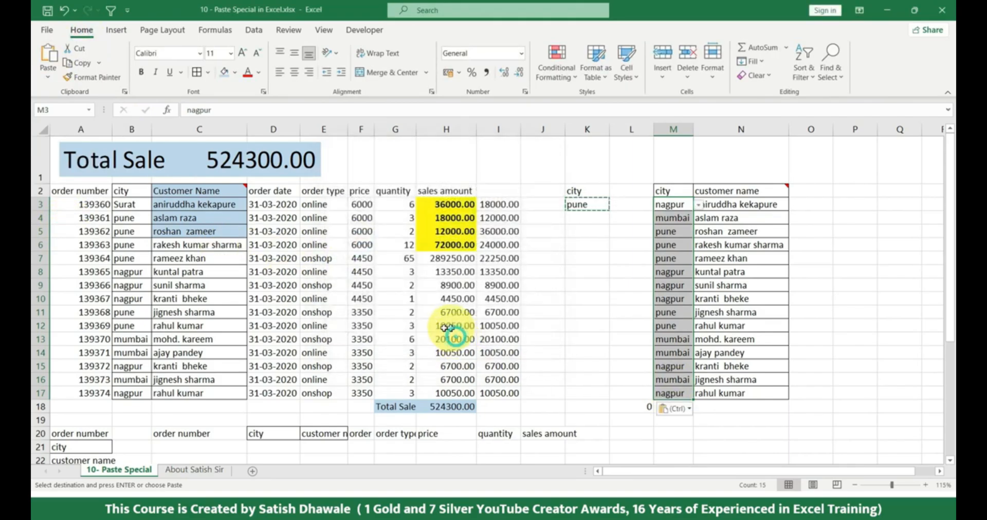
Check the pasted drop-down lists in city cells M3, M8 and M13, and end the copy mode
click(699, 204)
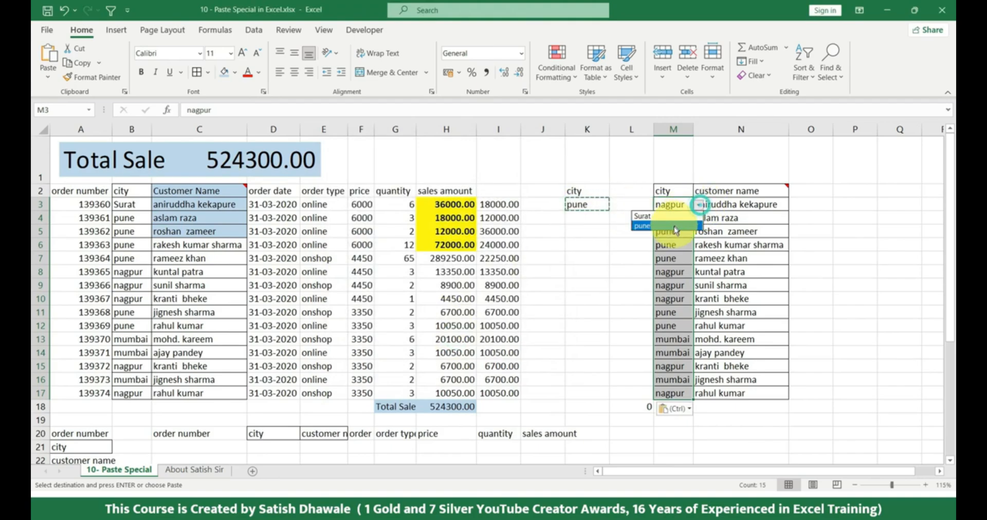
click(668, 272)
click(701, 274)
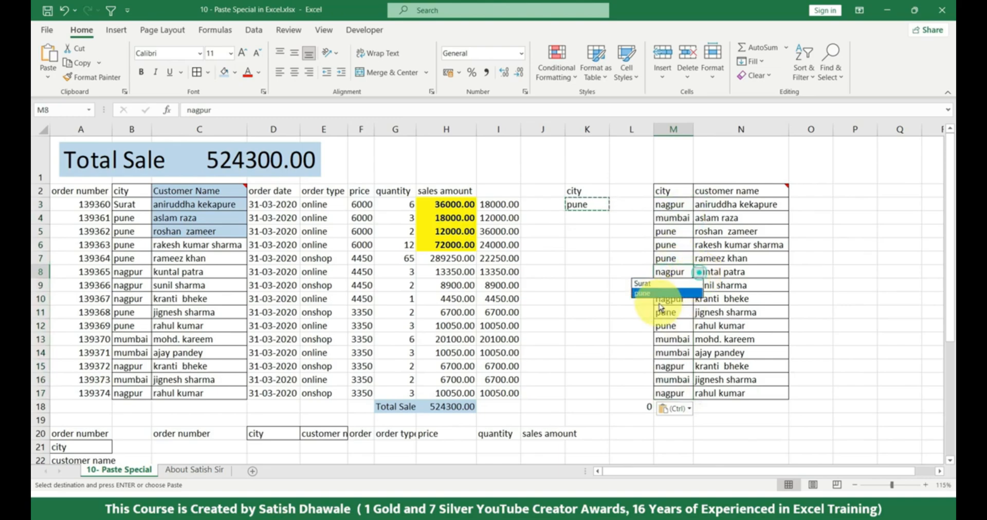
click(670, 335)
click(671, 335)
click(698, 343)
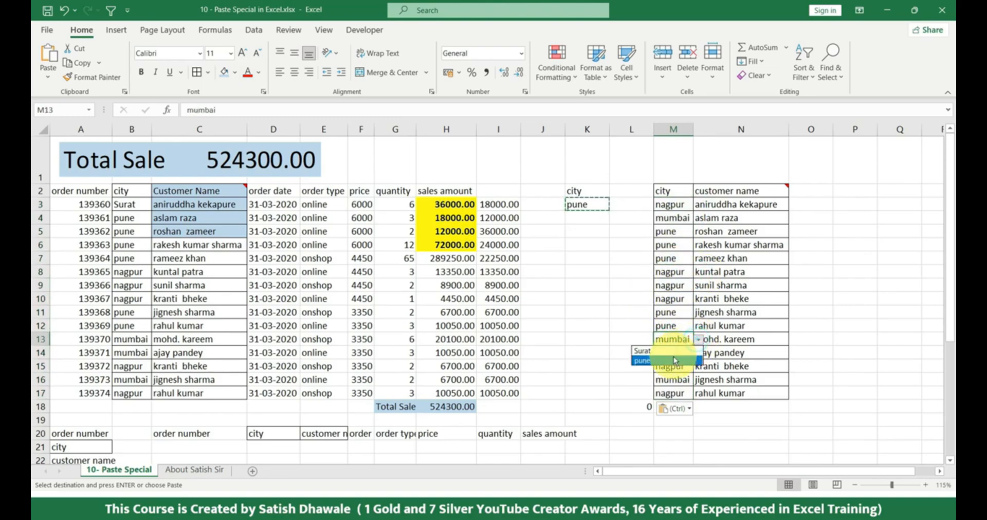
click(617, 249)
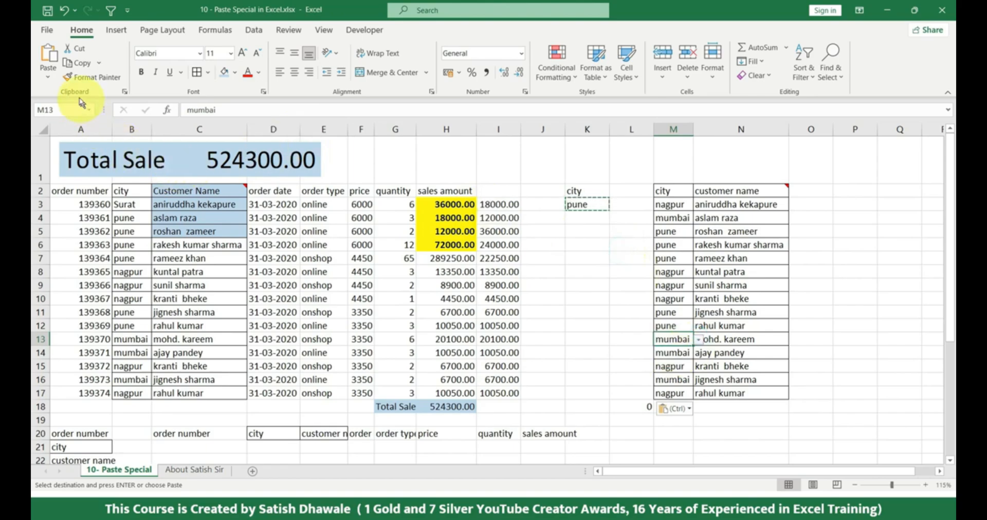
key(Escape)
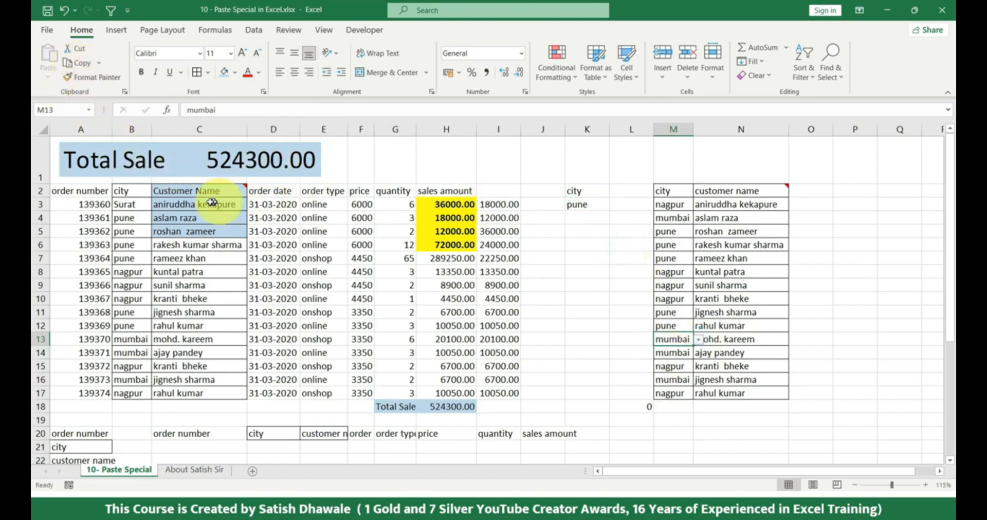
Copy C2:C5 and open the Paste Special dialog to review its paste options
drag(201, 193, 198, 231)
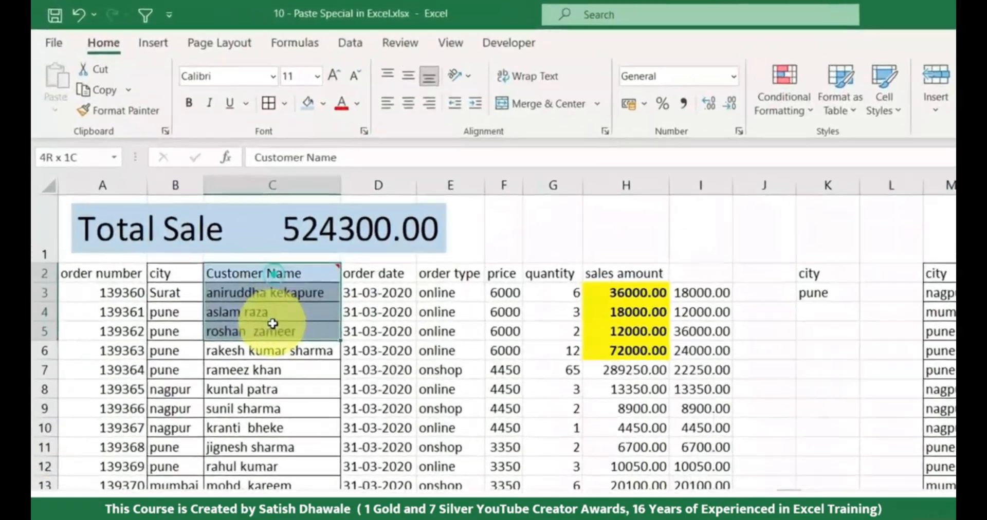
click(128, 113)
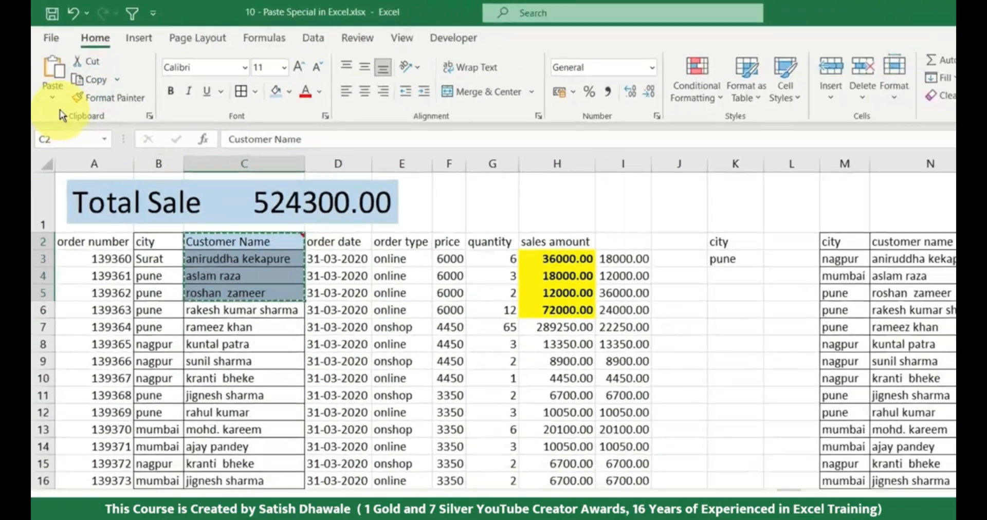
click(61, 134)
click(80, 226)
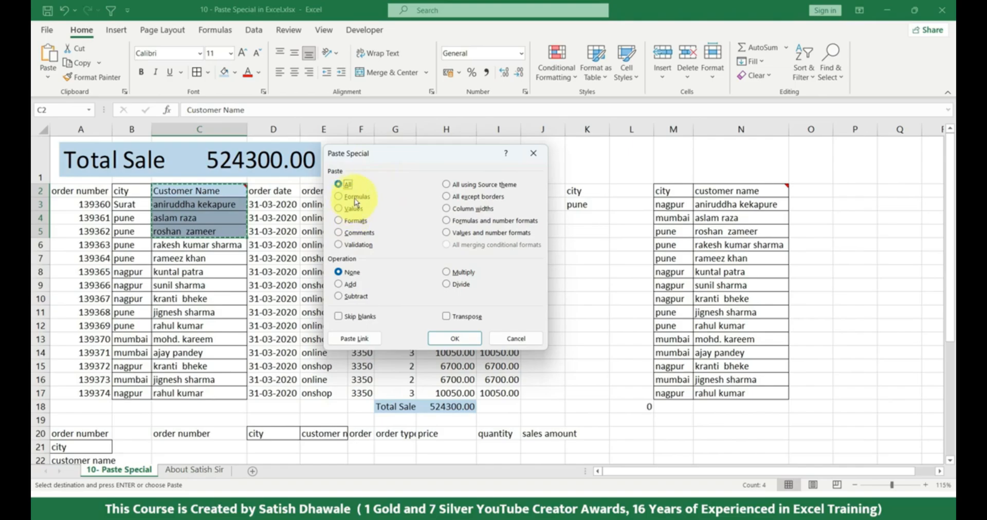
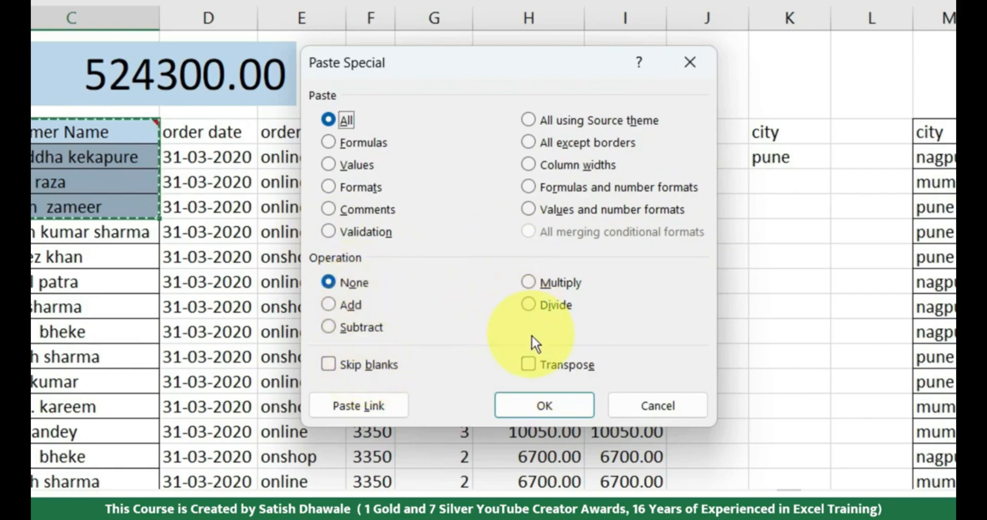
Close the Paste Special dialog without pasting, and enter 45, 65, 32 and 65 in J28:J31
click(662, 407)
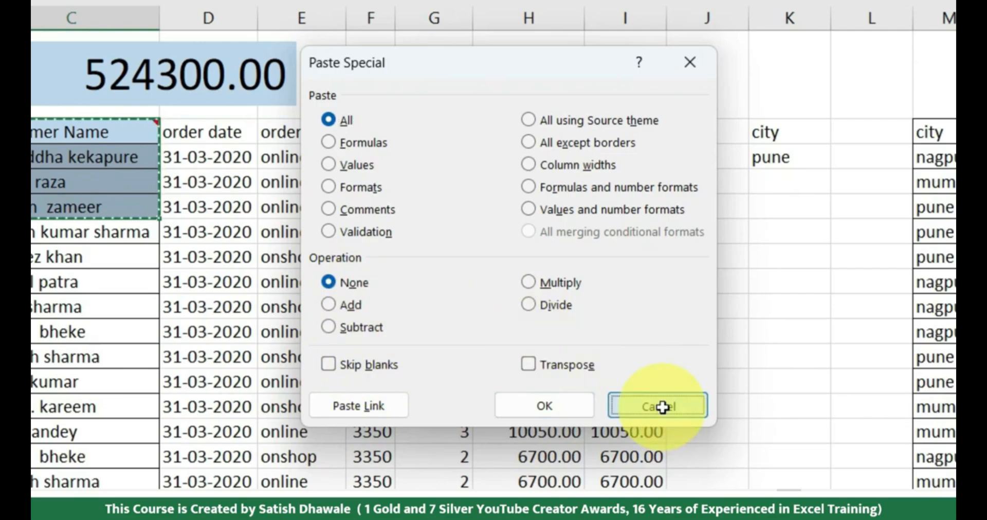
scroll(319, 363, down, 7)
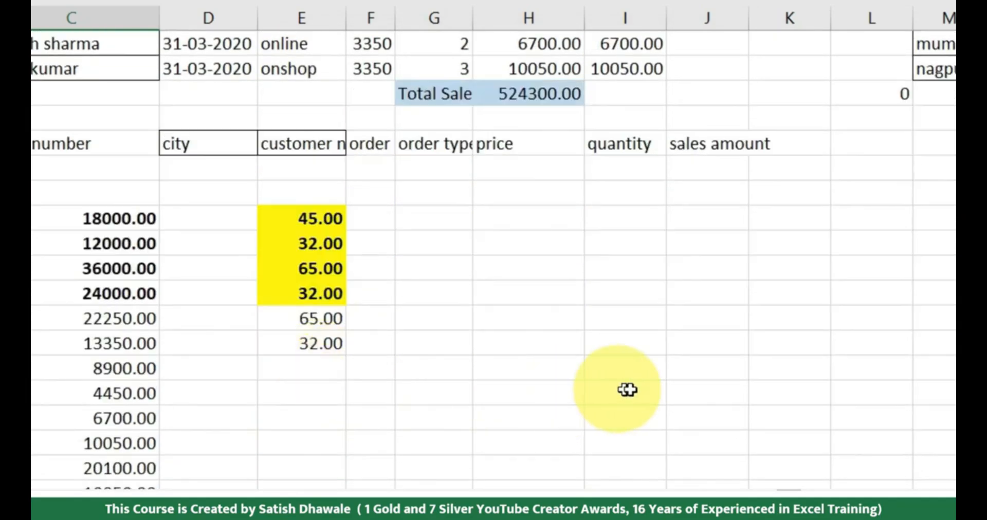
scroll(636, 390, up, 2)
scroll(630, 388, down, 2)
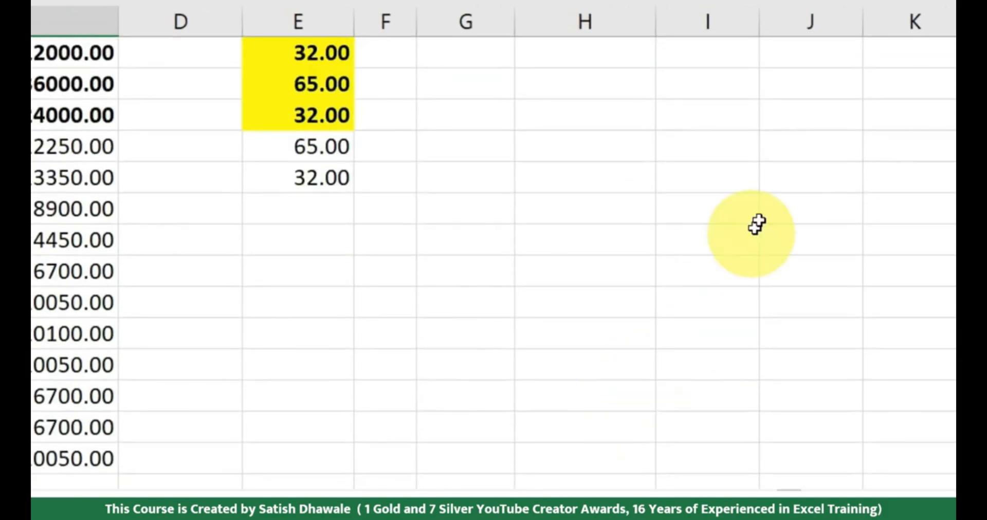
click(773, 180)
text(45)
key(Return)
text(65)
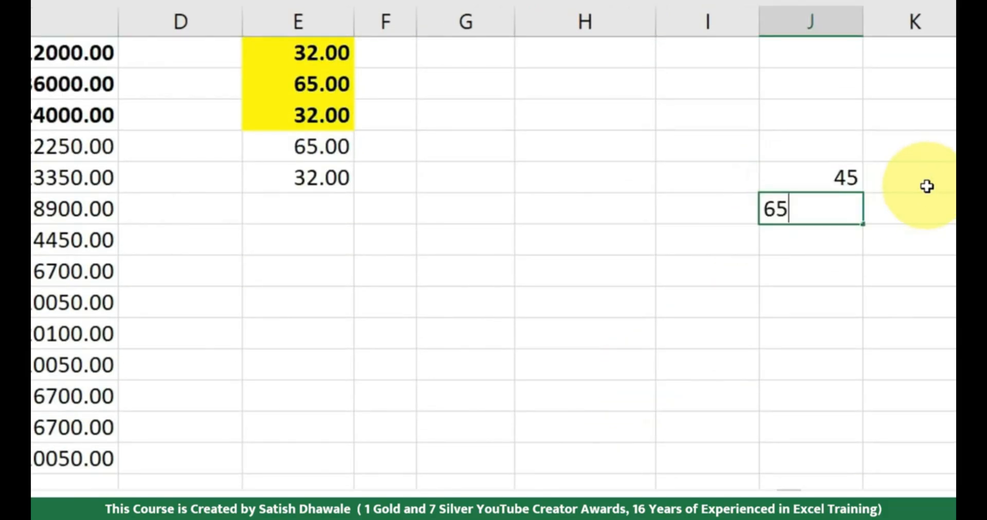
key(Return)
text(32)
key(Return)
text(65)
key(ctrl+Return)
key(Return)
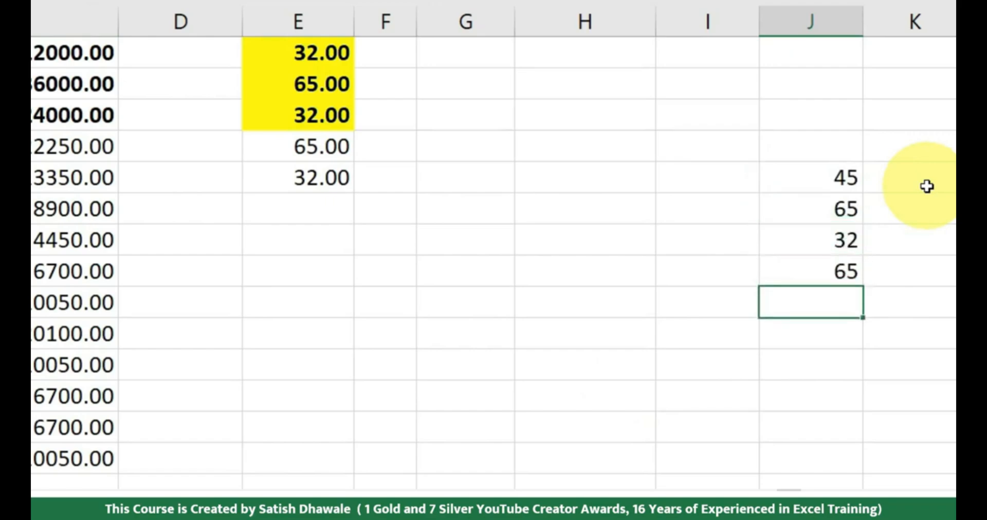
Enter 20 in I26 and copy that cell
click(701, 121)
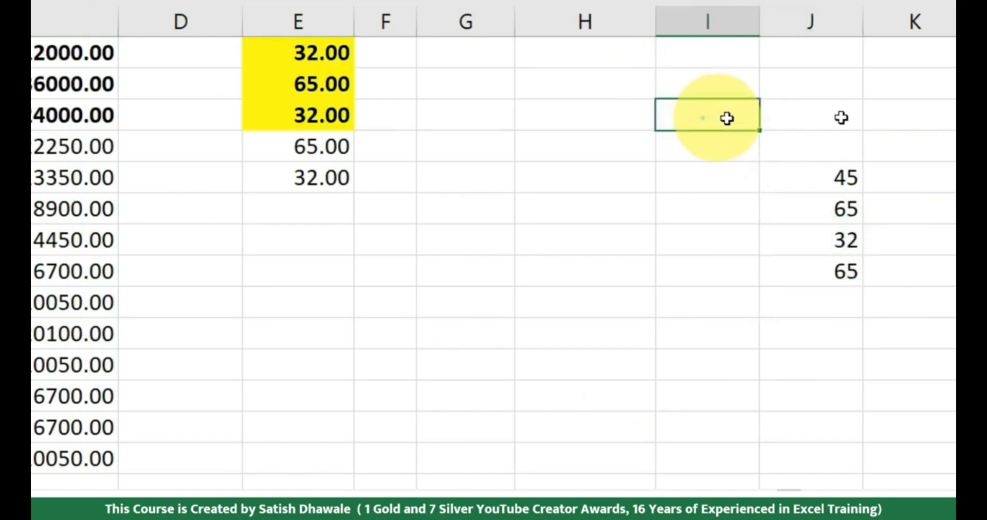
text(20)
key(Return)
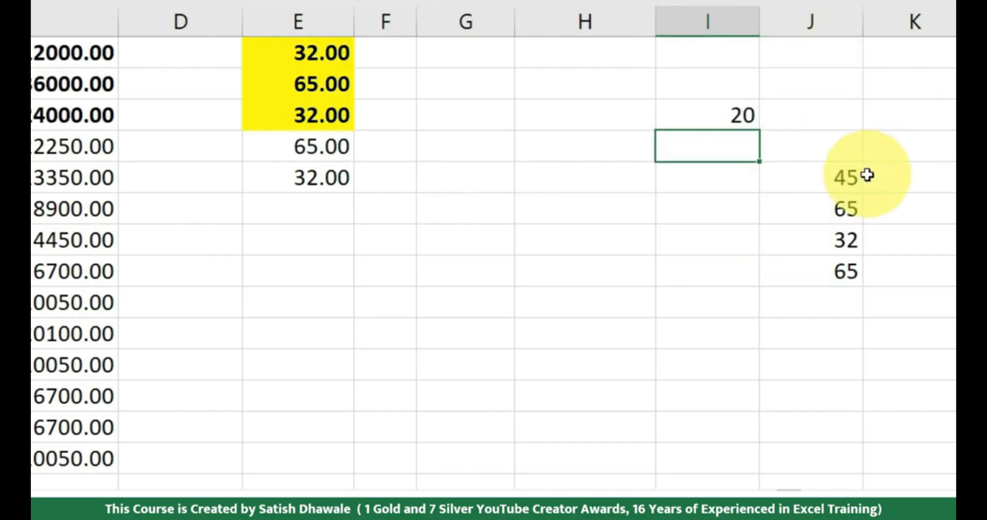
click(752, 113)
key(ctrl+c)
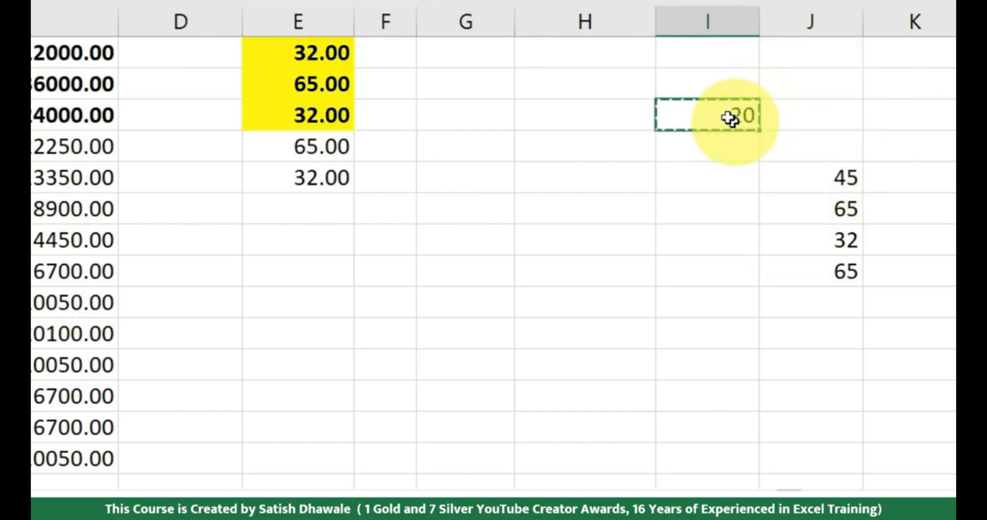
Add the copied 20 to every value in J28:J31 using Paste Special's Add operation
drag(828, 177, 828, 276)
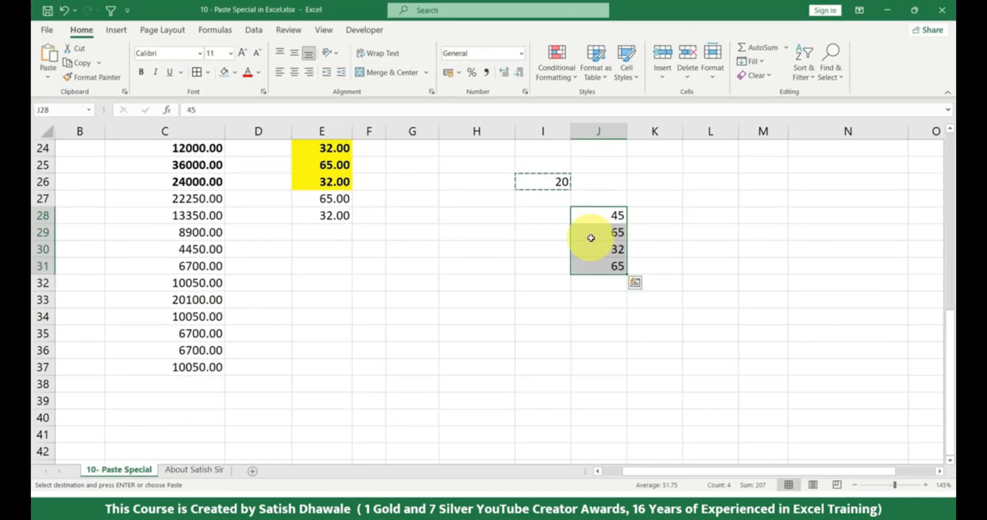
key(alt)
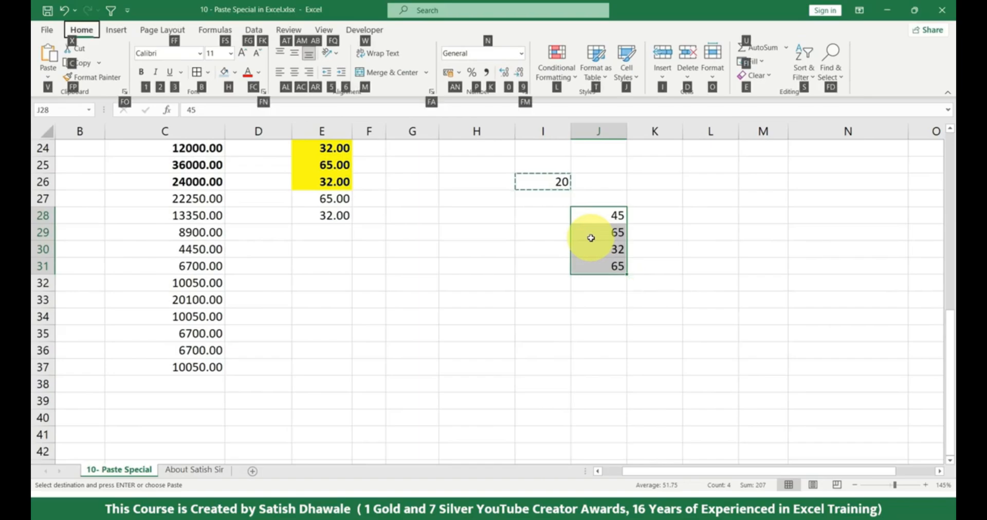
key(v)
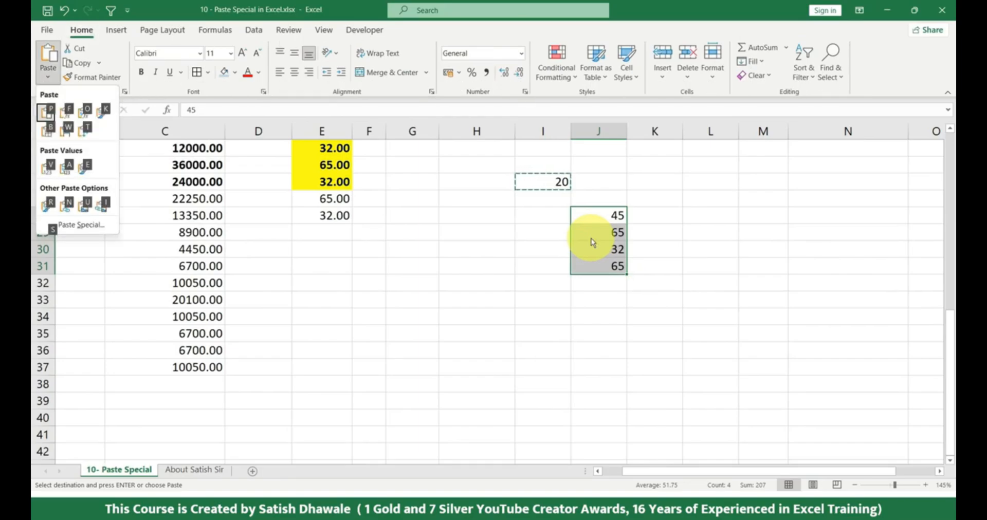
key(s)
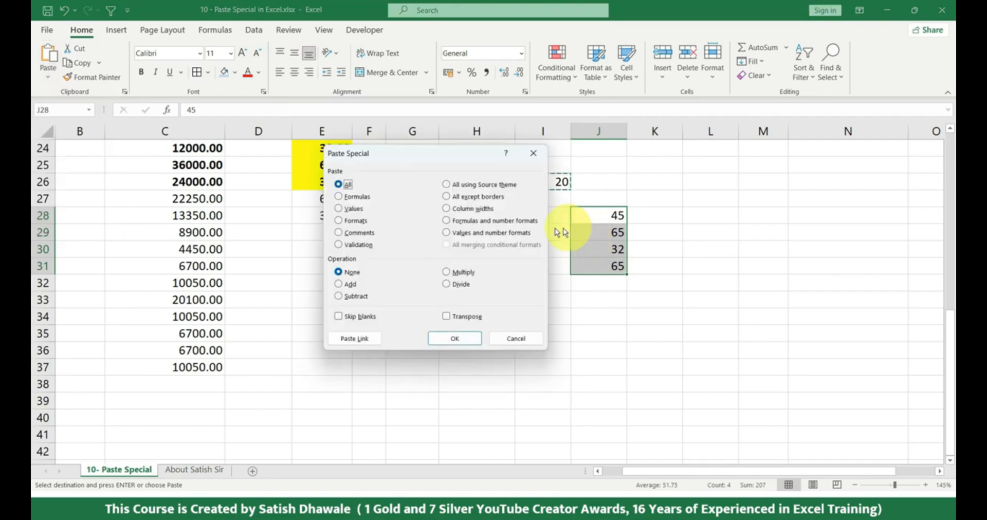
click(351, 285)
drag(422, 160, 313, 149)
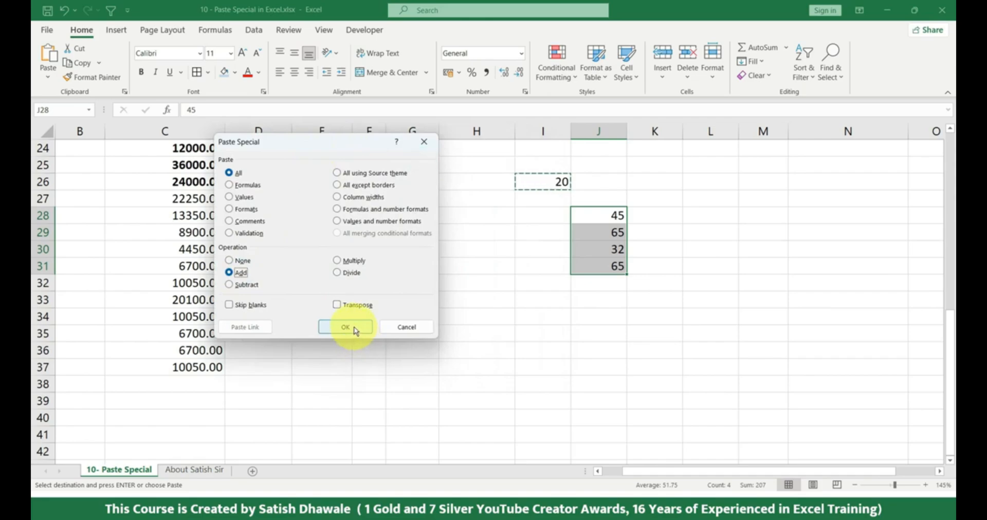
click(355, 329)
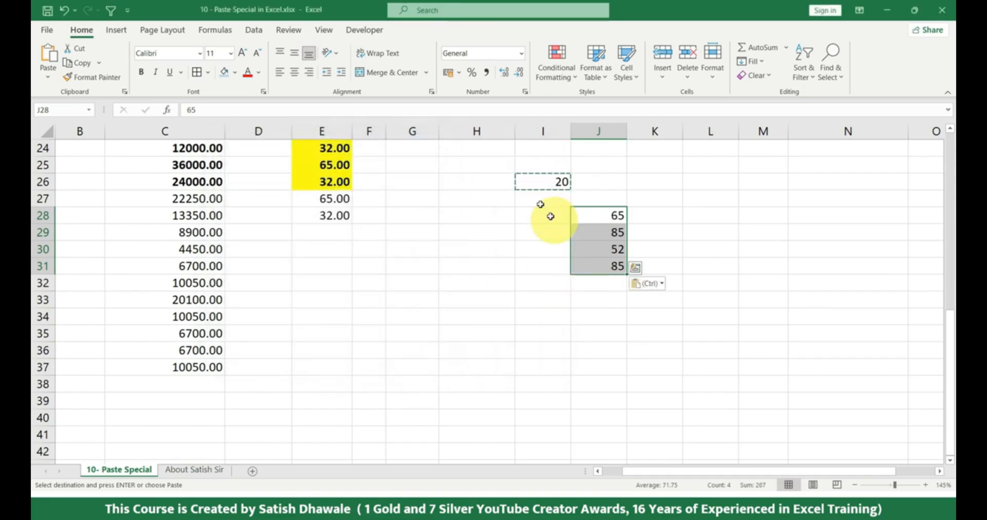
Multiply the values in J28:J31 by the copied 20 with Paste Special, and reopen the Paste Special dialog
click(48, 77)
click(73, 224)
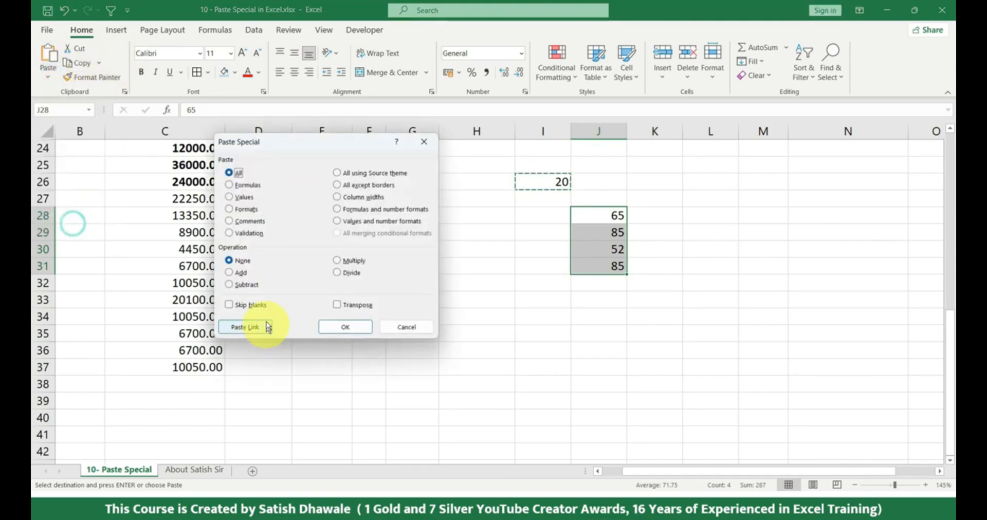
click(354, 263)
click(347, 326)
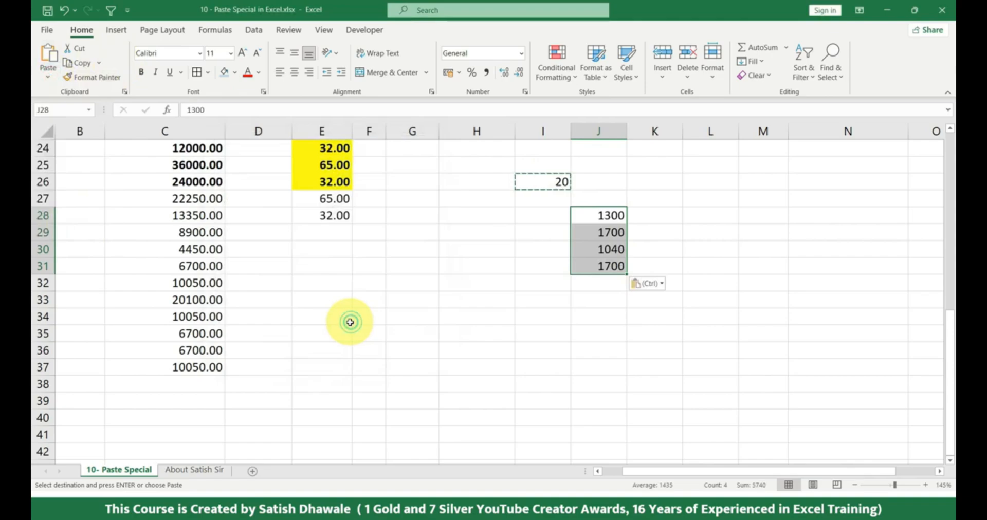
click(48, 75)
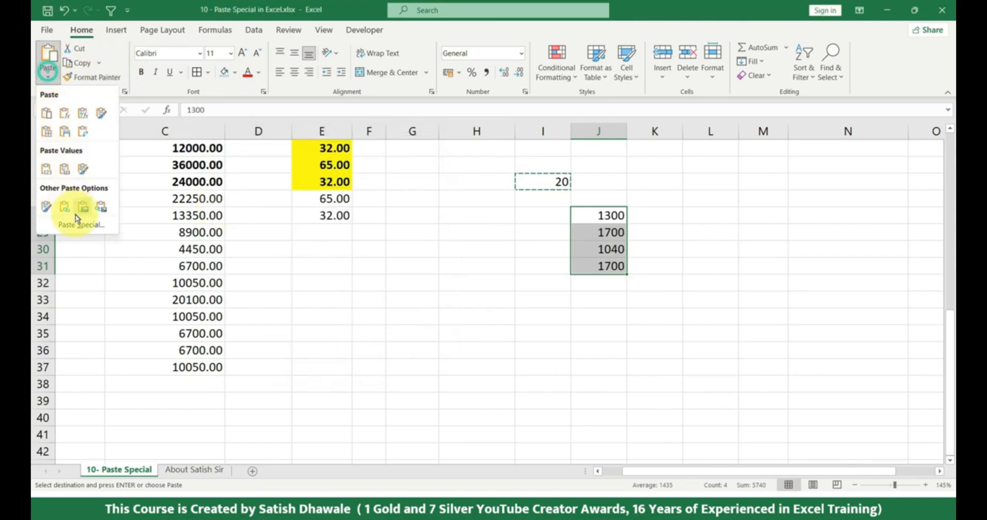
click(78, 221)
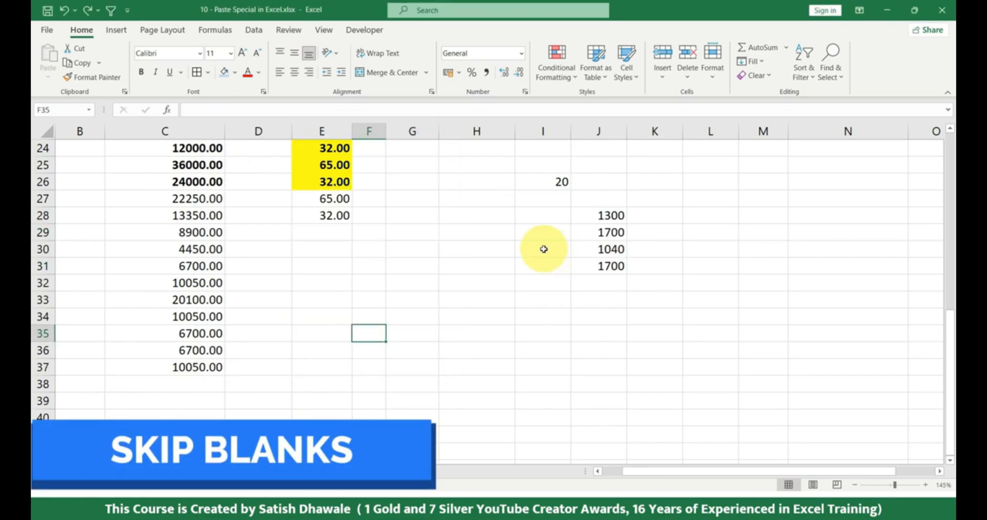
Enter the heading Old rates in E42, in the empty area below the data
scroll(543, 249, down, 5)
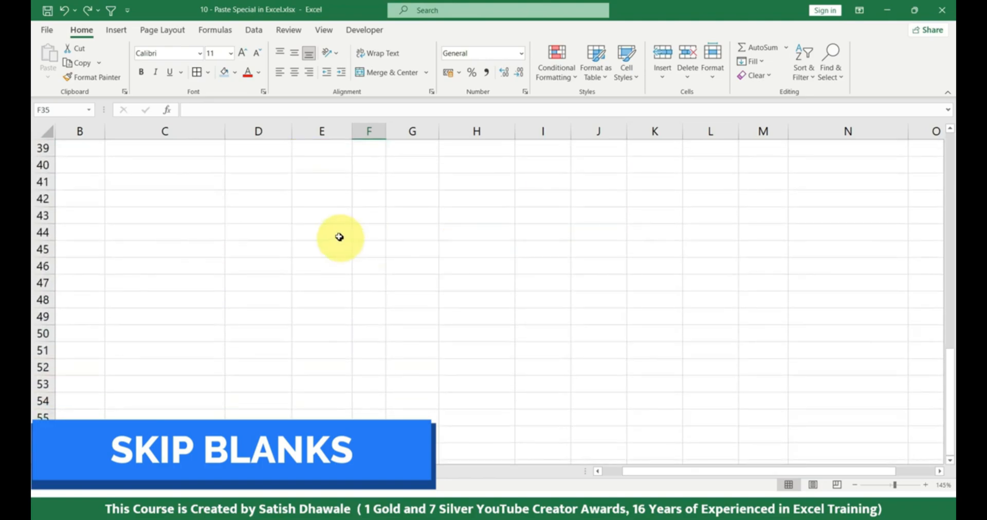
click(320, 196)
text(Old rate)
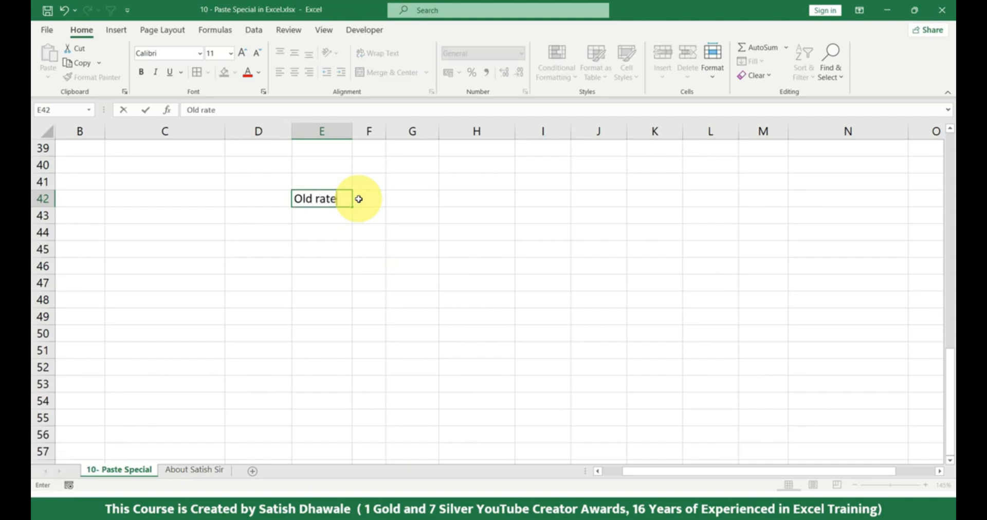
key(Return)
key(Up)
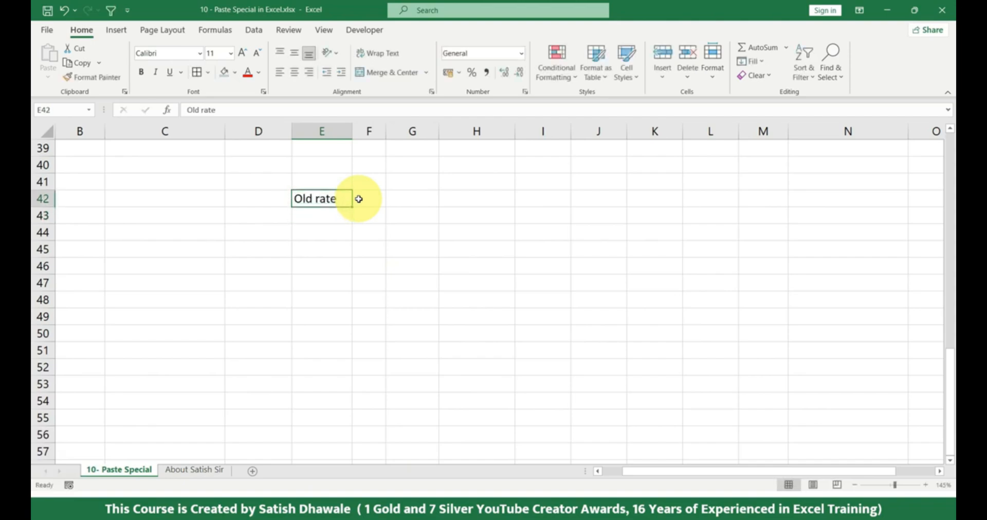
text(s)
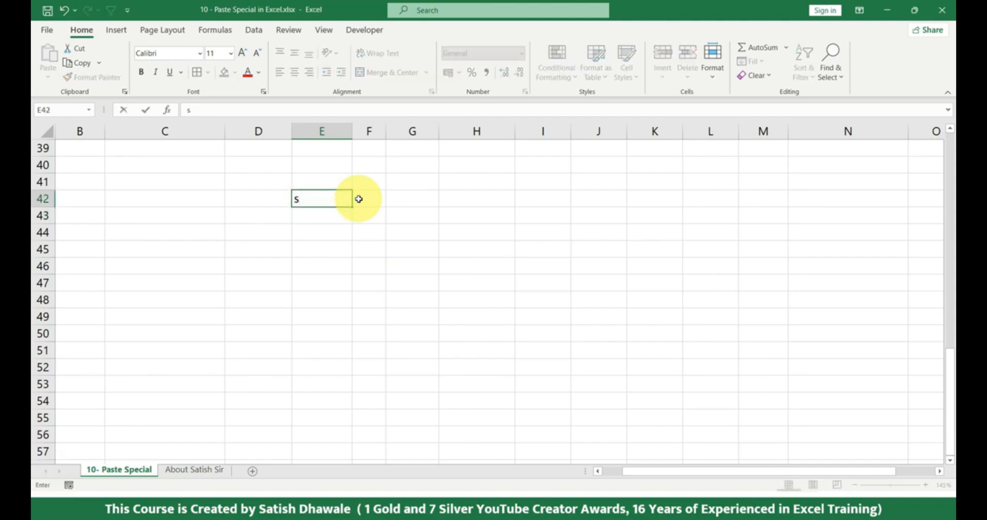
text(Old rates)
key(Return)
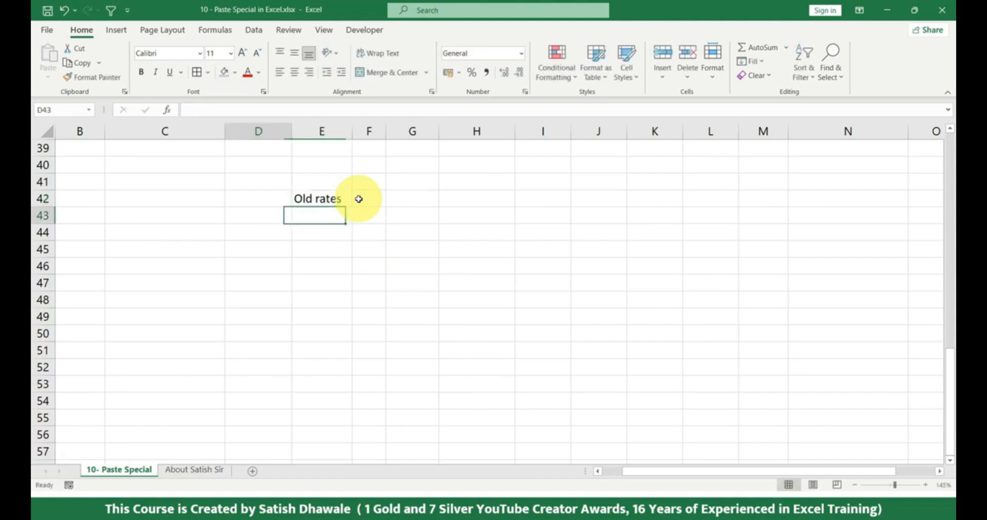
Enter the heading new rates in H42, on the same row as Old rates
key(Left)
key(Up)
key(Right)
key(Right)
key(Right)
key(Right)
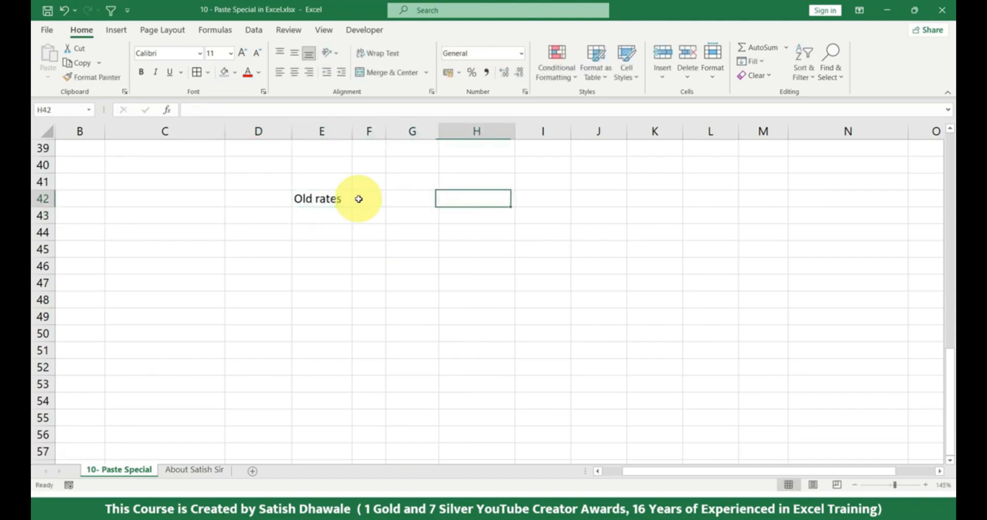
text(new r)
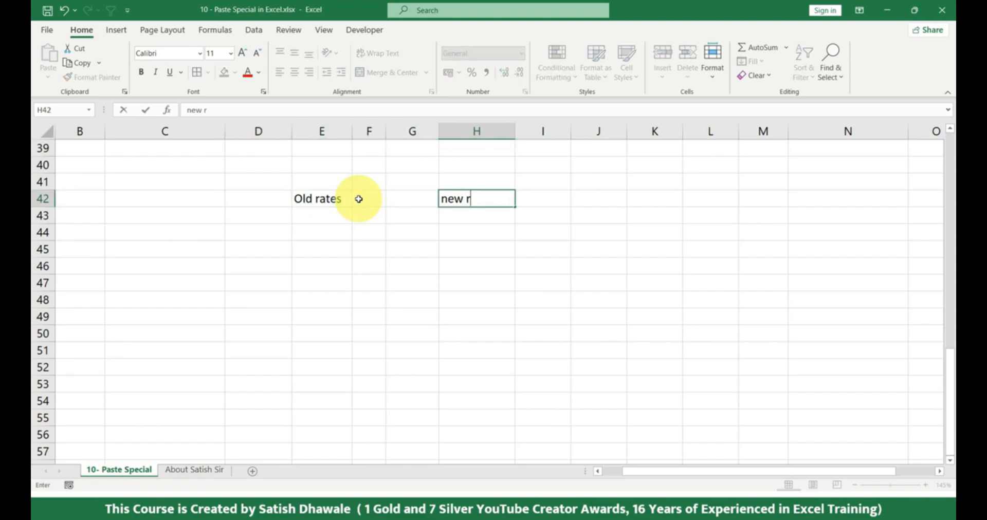
text(ates)
key(Return)
Fill the Old rates column with 45, 65, a blank cell, 65, 32 and 56 in E43:E48
key(Left)
key(Left)
key(Left)
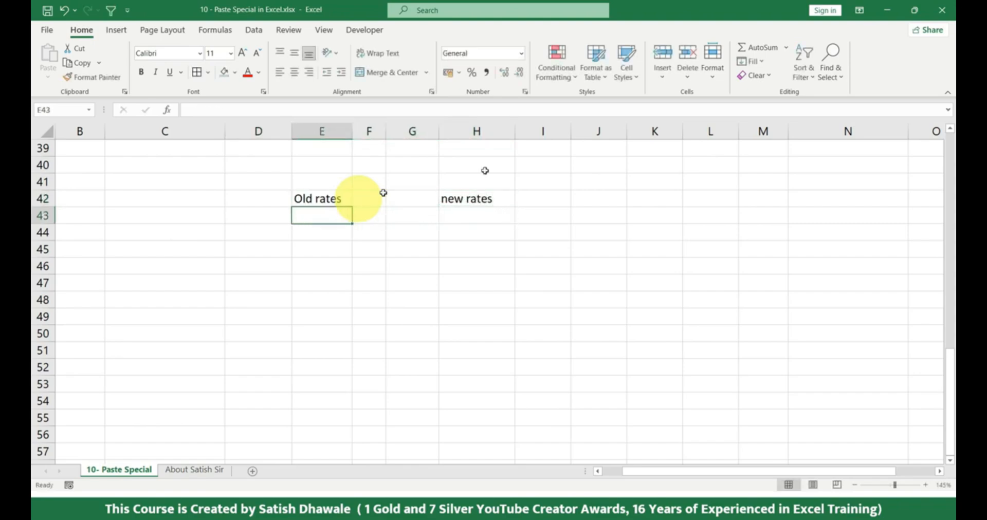
text(45)
key(Return)
text(65)
key(Return)
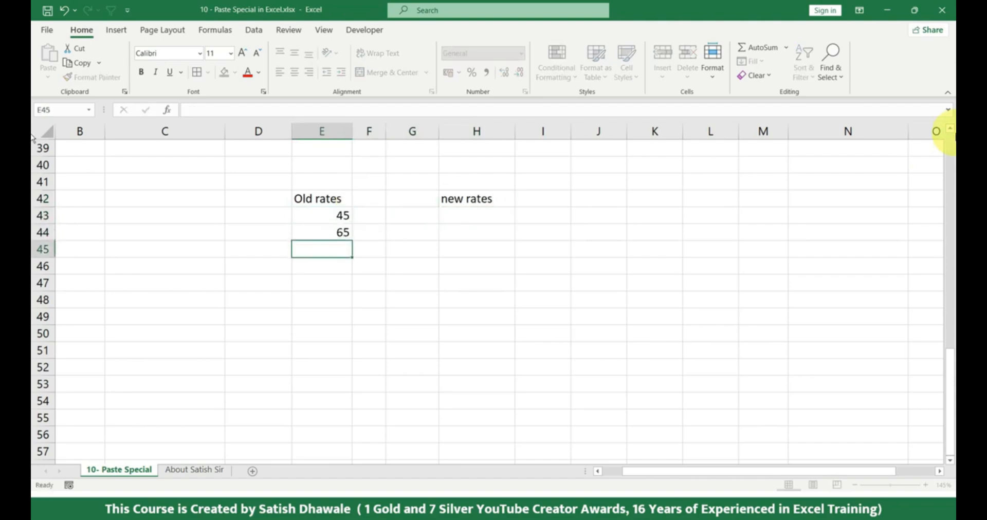
key(Return)
text(65)
key(Return)
text(32)
key(Return)
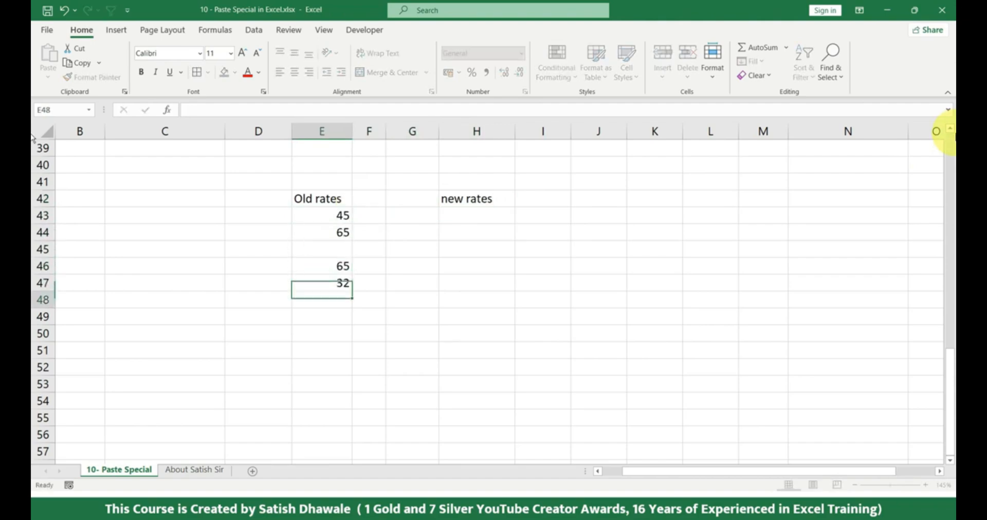
text(56)
key(Return)
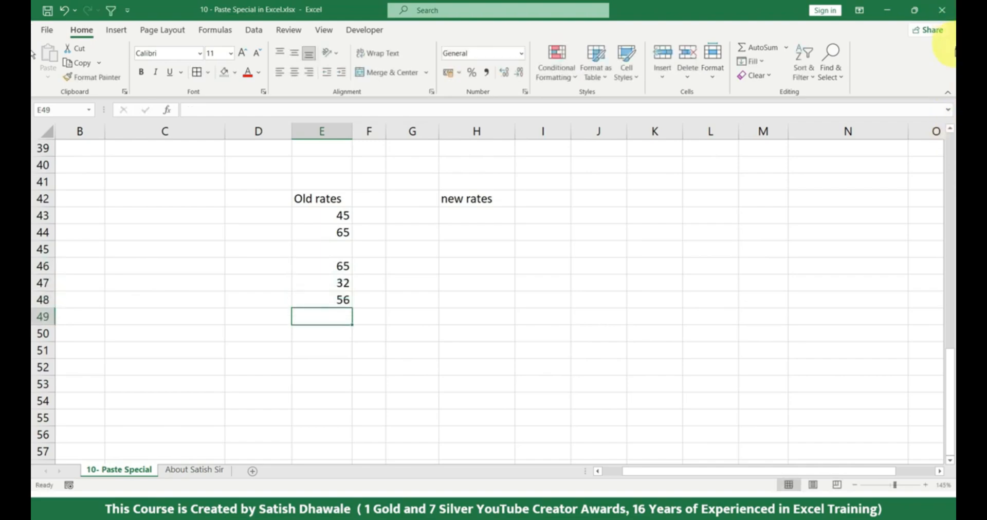
Enter 98 and 65 as the first two new rates in H43:H44
click(458, 214)
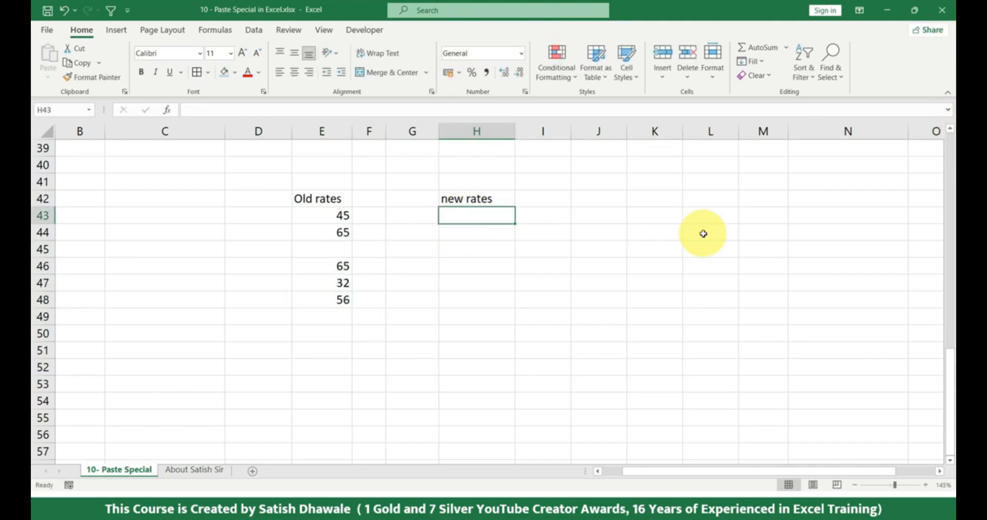
text(98)
key(Return)
text(65)
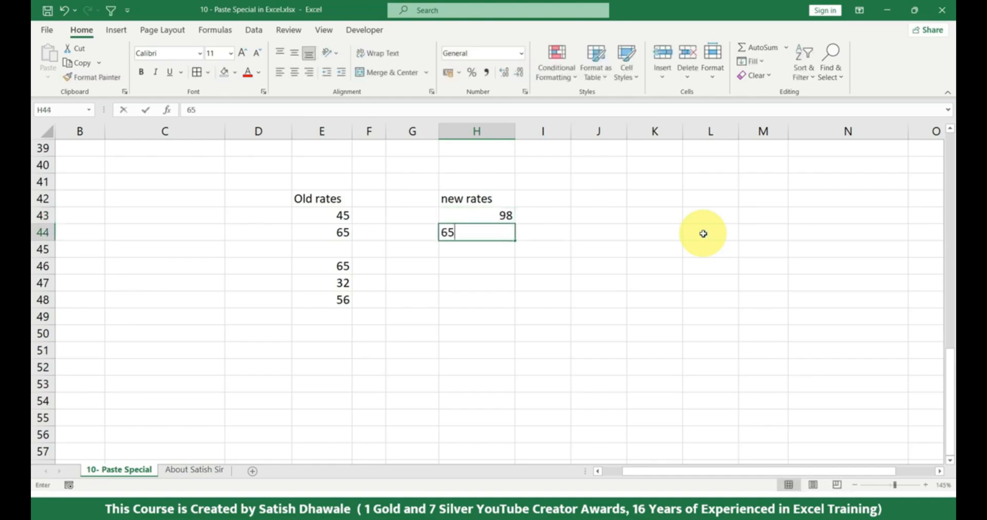
key(Return)
Clear the old rate in E46 so that E45 and E46 are both blank
key(Left)
key(Down)
key(Left)
key(Left)
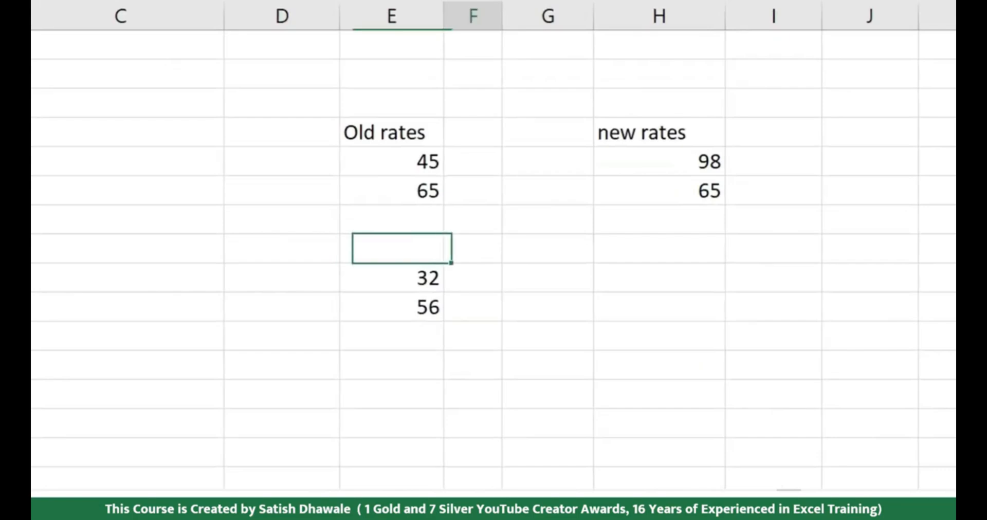
key(Right)
key(Right)
key(Right)
key(Right)
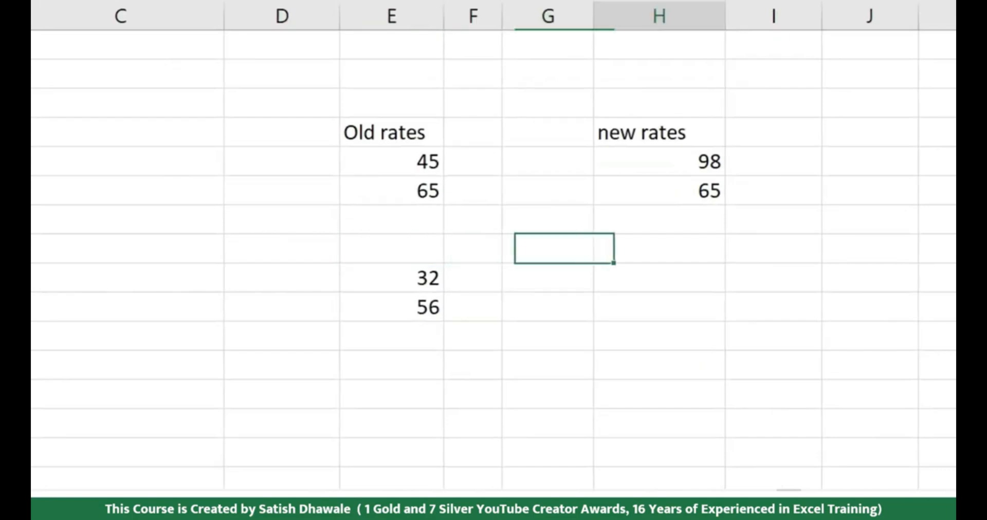
Set the new rate in H44 to 68 and select H47 beside the old rate 32
key(Up)
key(Up)
key(Left)
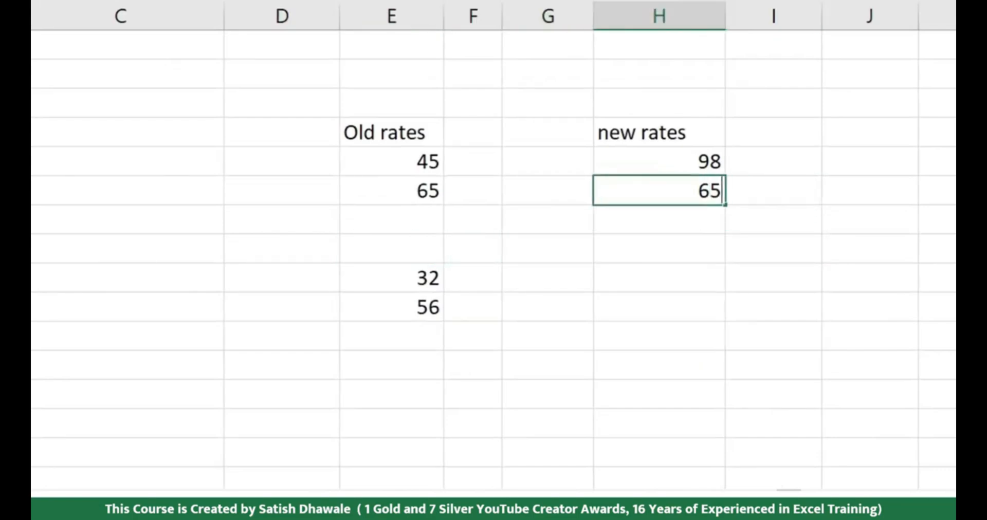
text(68)
key(Return)
key(Down)
key(Down)
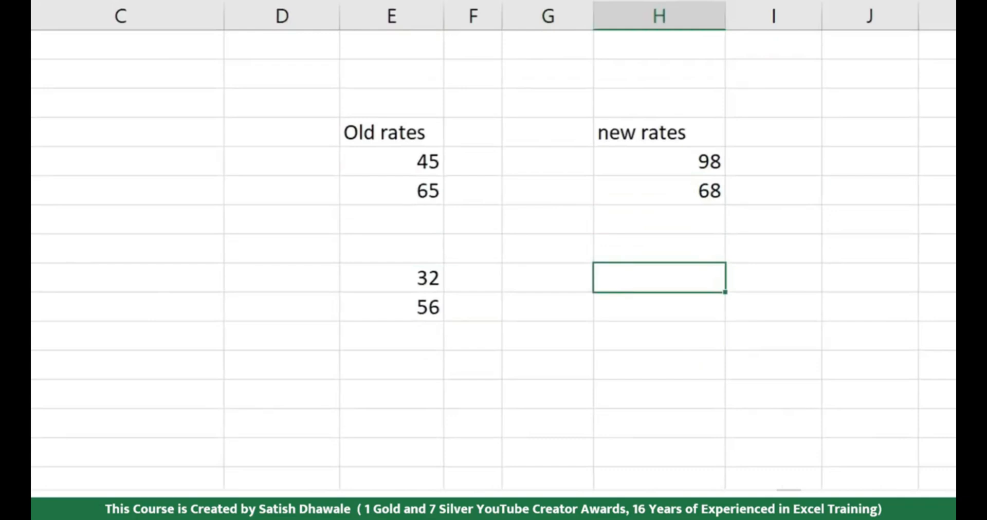
Enter 65 and 32 as the new rates in H47:H48
text(65)
key(Return)
text(32)
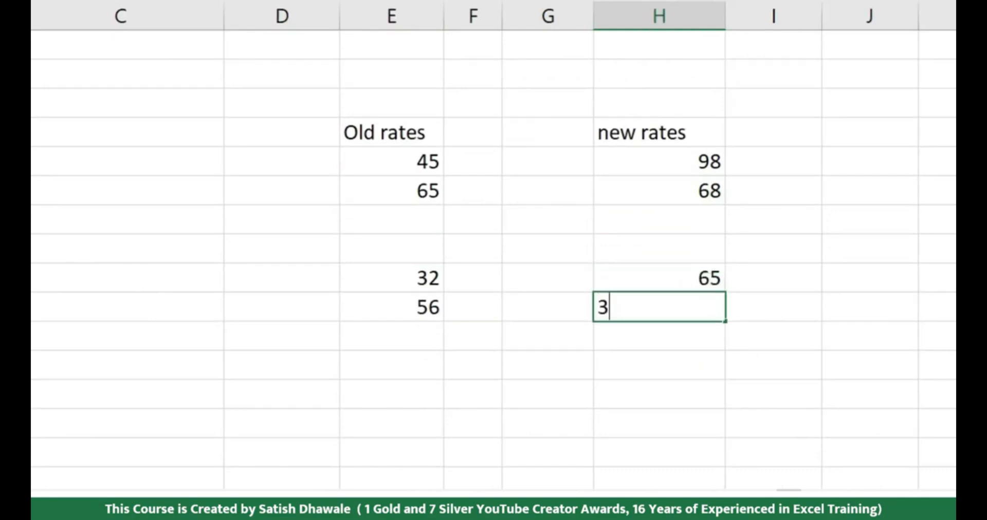
key(Up)
key(Up)
key(Up)
Enter 65 as the new rate in both H45 and H46
text(65)
key(Return)
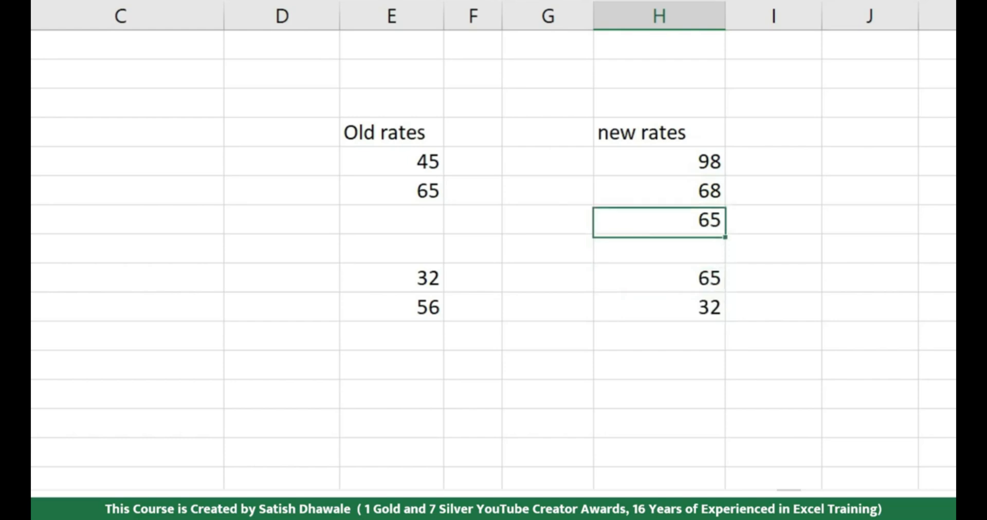
text(65)
key(Return)
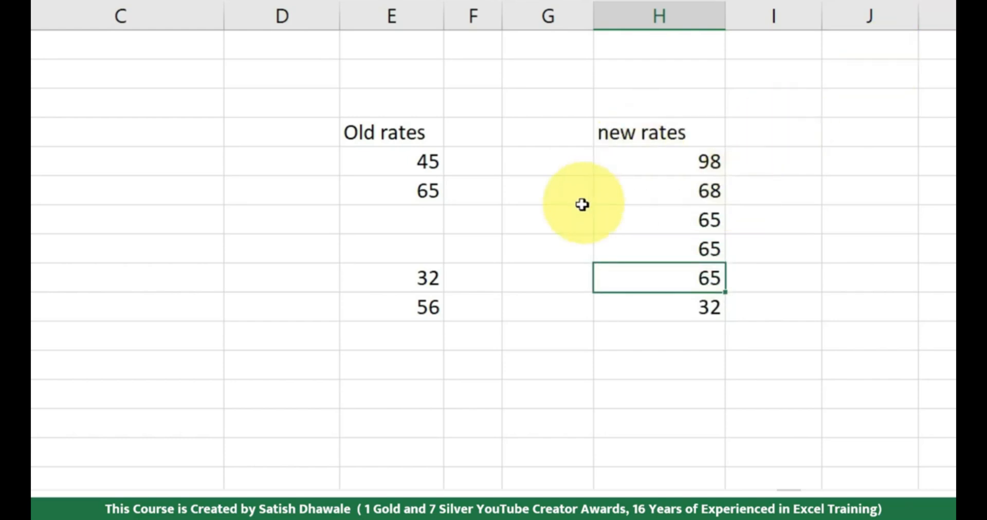
Set the new rates beside the blank old rates to 22 in H45 and 33 in H46
drag(409, 218, 402, 255)
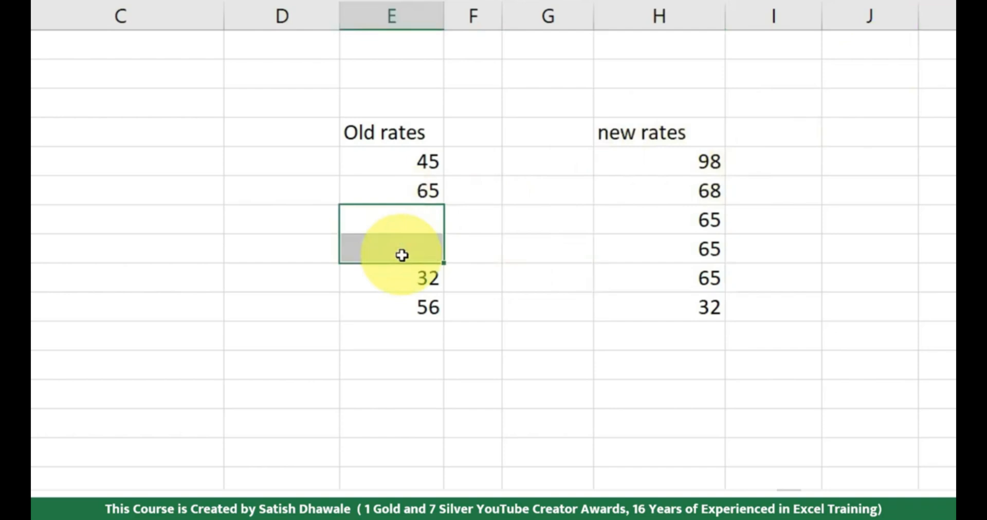
drag(302, 221, 416, 242)
drag(710, 220, 710, 248)
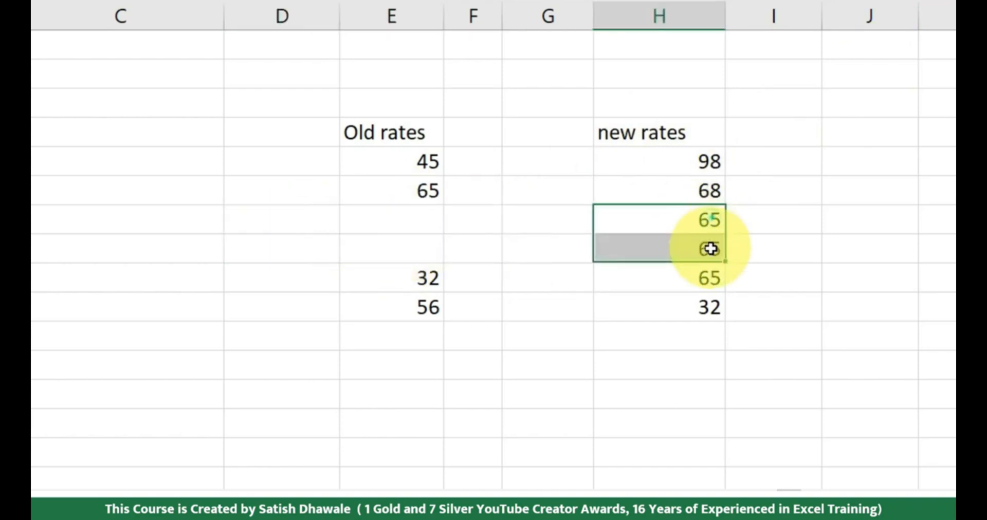
click(710, 223)
text(22)
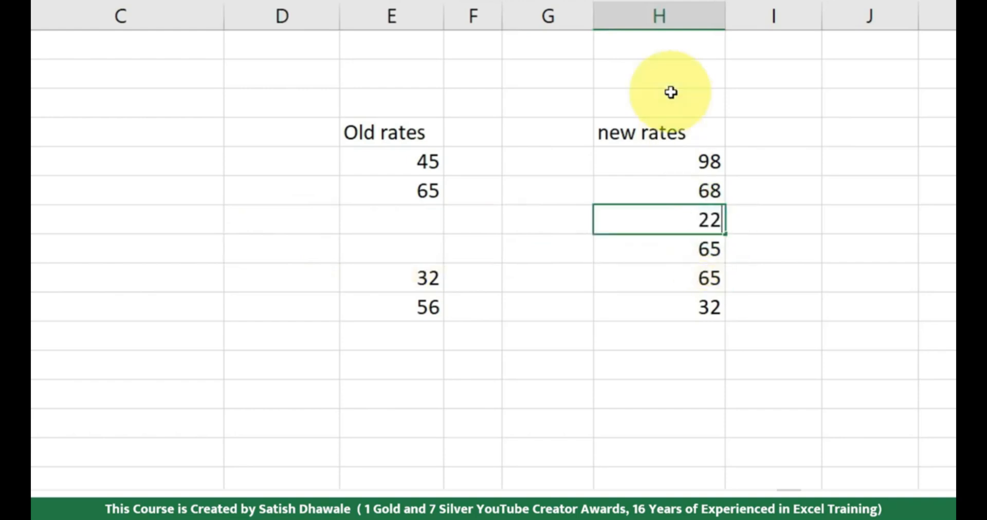
key(Return)
text(33)
key(Return)
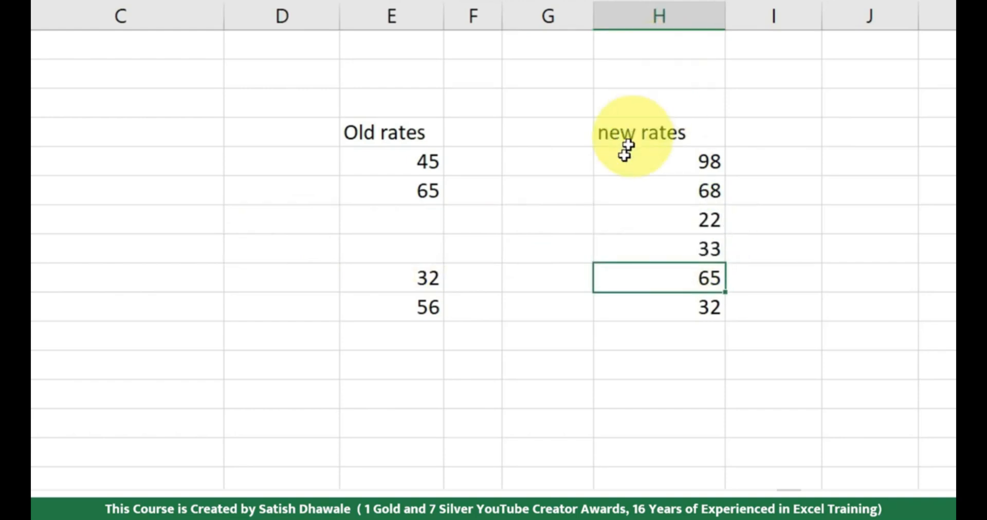
Copy the old rates in E43:E48, including the two blank cells
drag(696, 229, 699, 256)
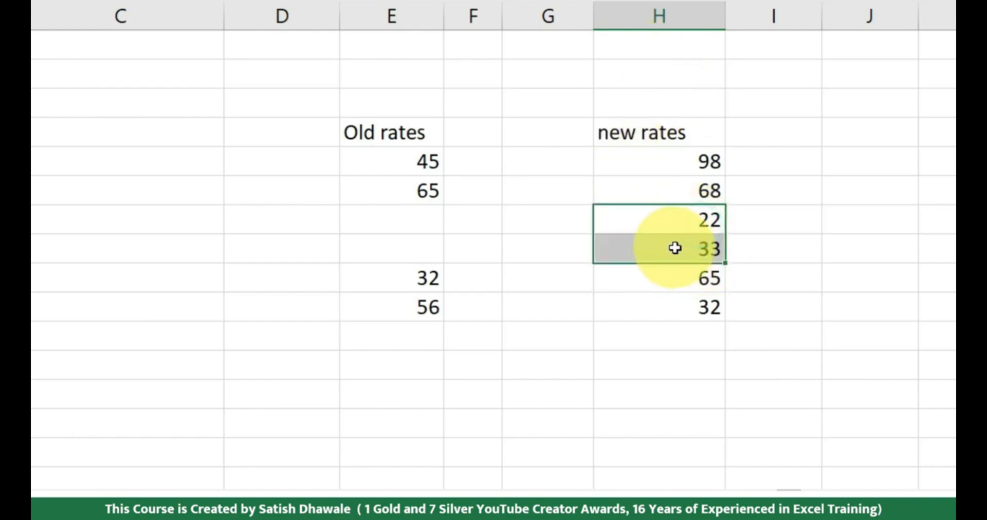
drag(419, 169, 419, 307)
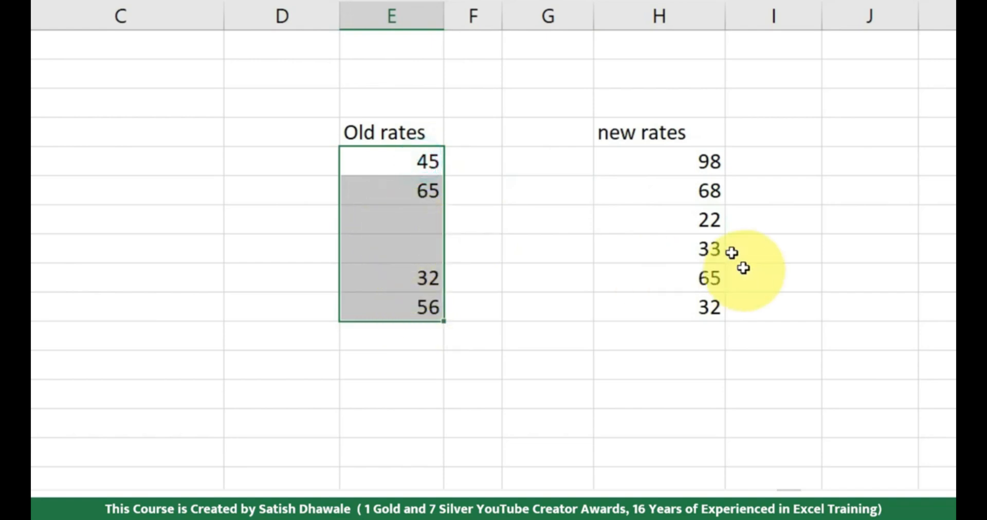
drag(710, 220, 707, 245)
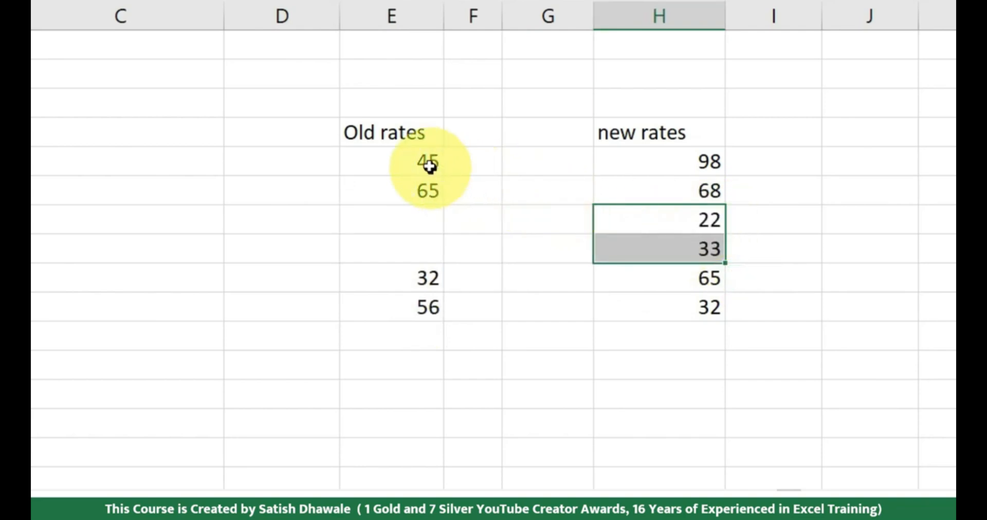
drag(430, 165, 411, 301)
key(ctrl+c)
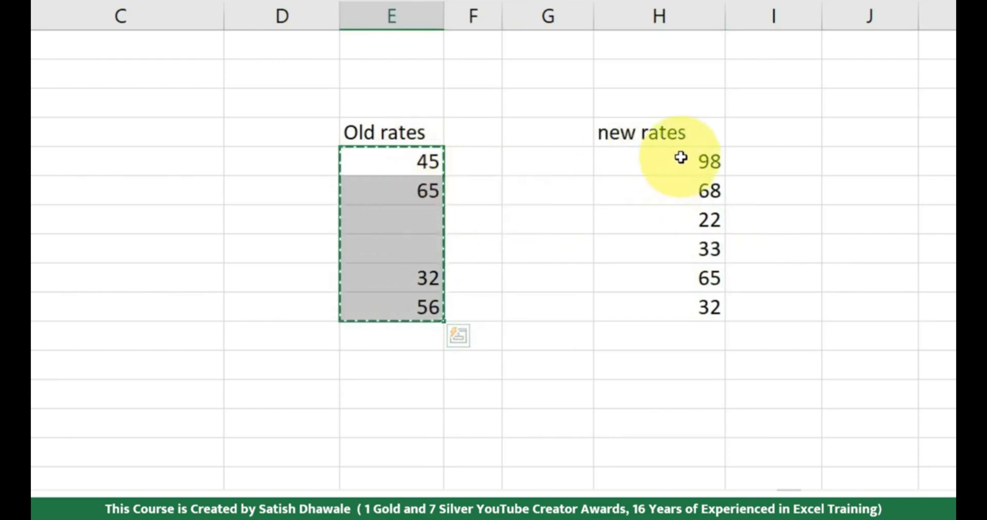
Try an ordinary paste of the copied old rates over the new rates in H43:H48 and undo it
drag(697, 222, 696, 251)
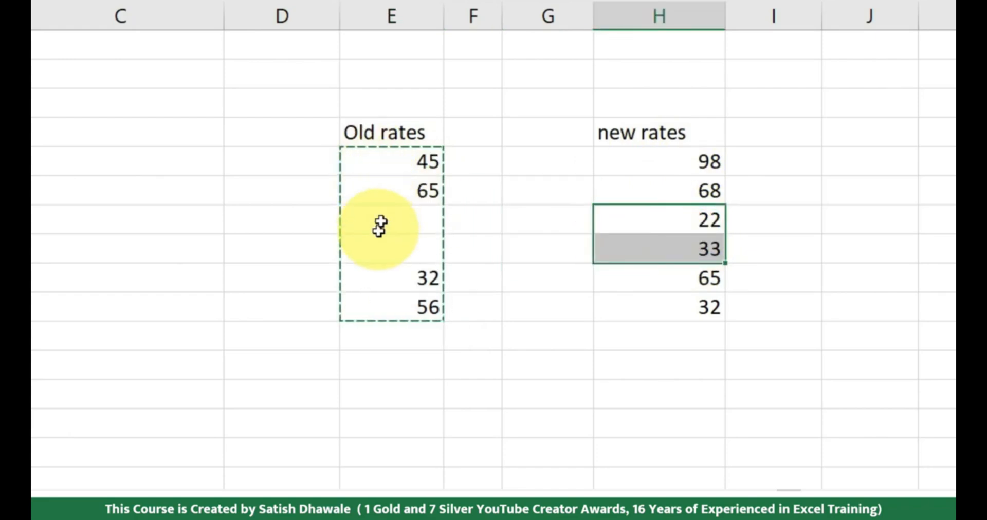
drag(688, 214, 396, 219)
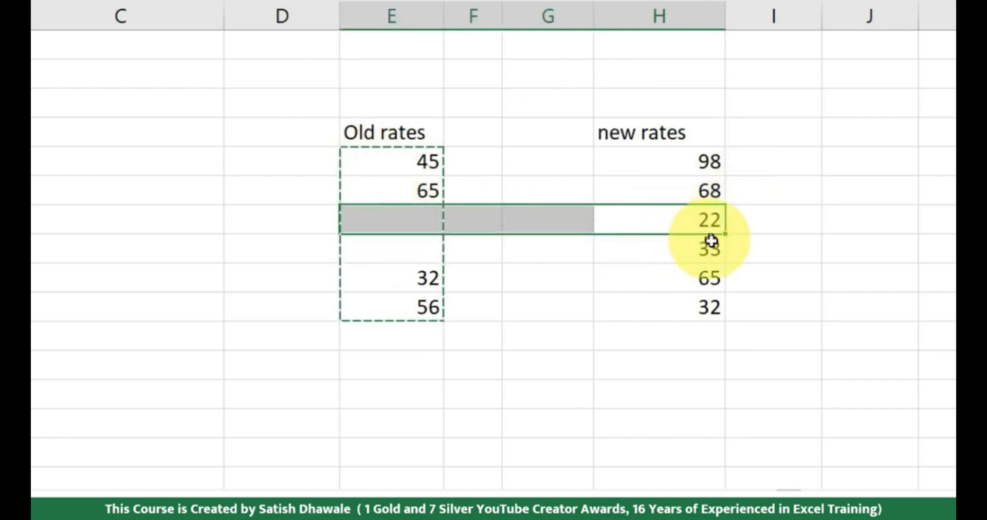
drag(709, 247, 546, 247)
click(717, 218)
click(671, 160)
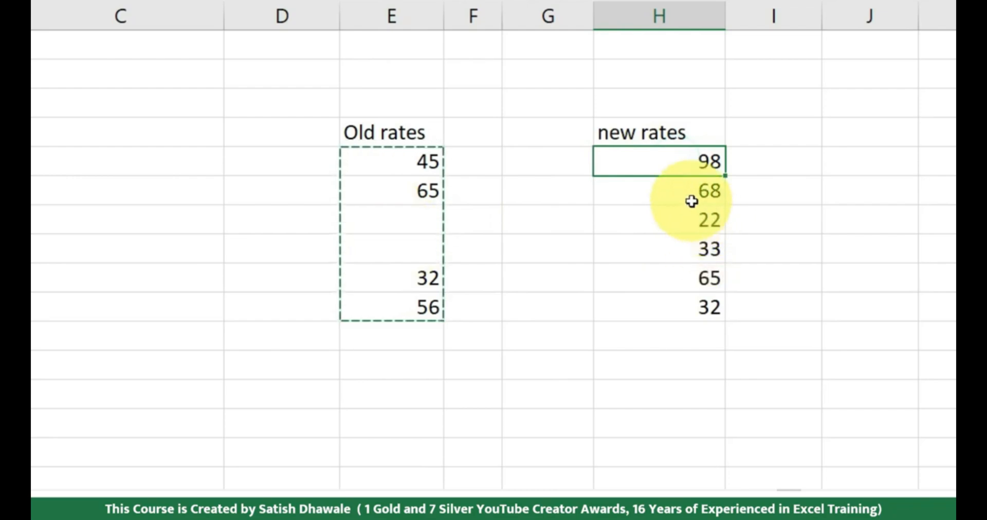
key(ctrl+shift+Down)
key(ctrl+v)
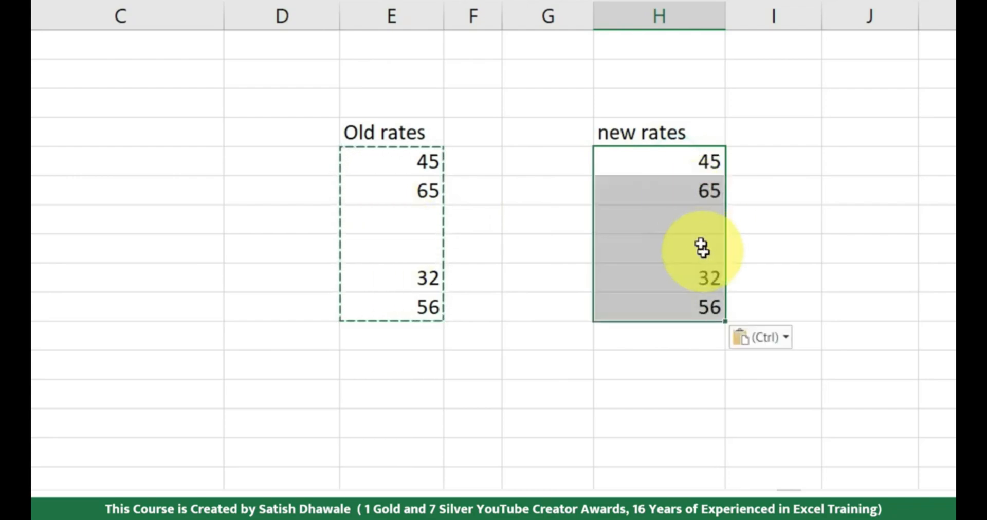
key(ctrl+z)
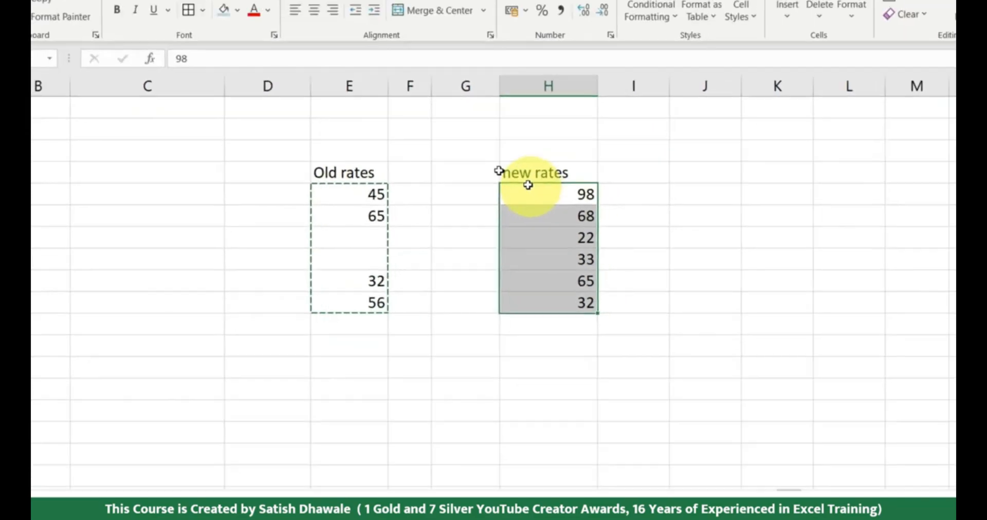
Paste the copied old rates into H43:H48 using Paste Special with Skip blanks, and compare H45:H46 with E45:E46
click(48, 78)
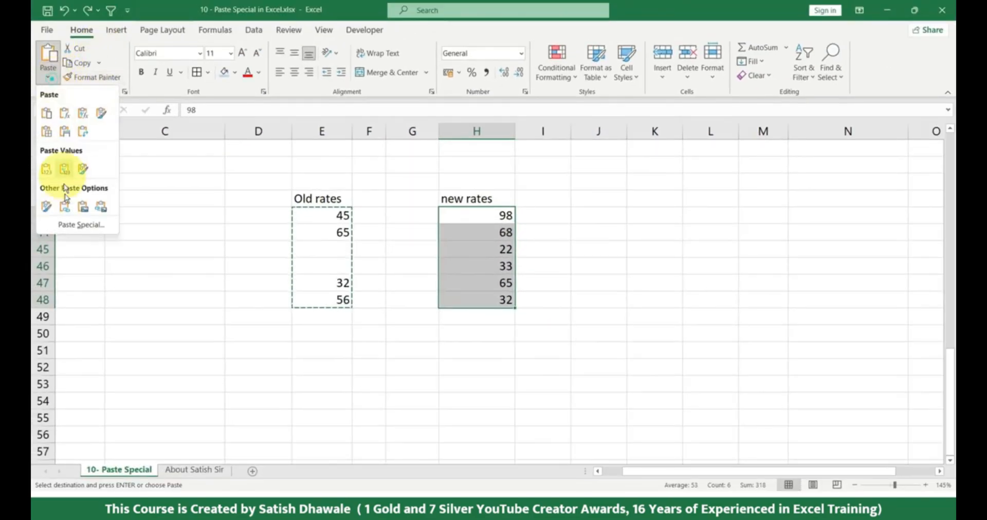
click(71, 224)
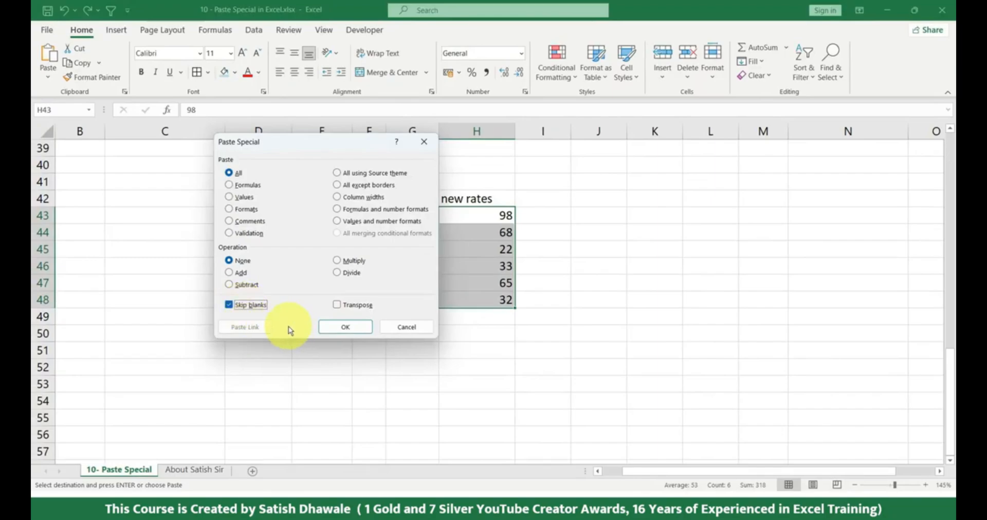
click(337, 325)
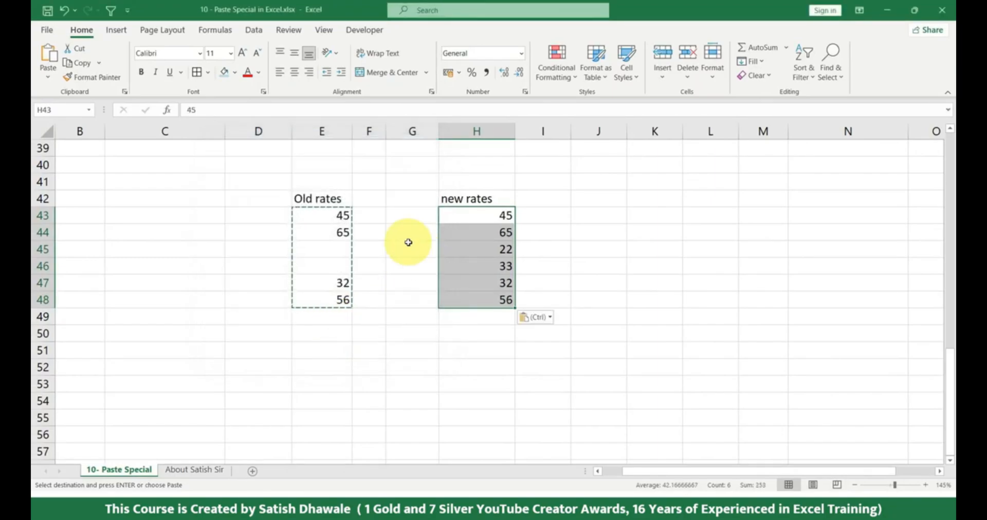
drag(486, 250, 497, 266)
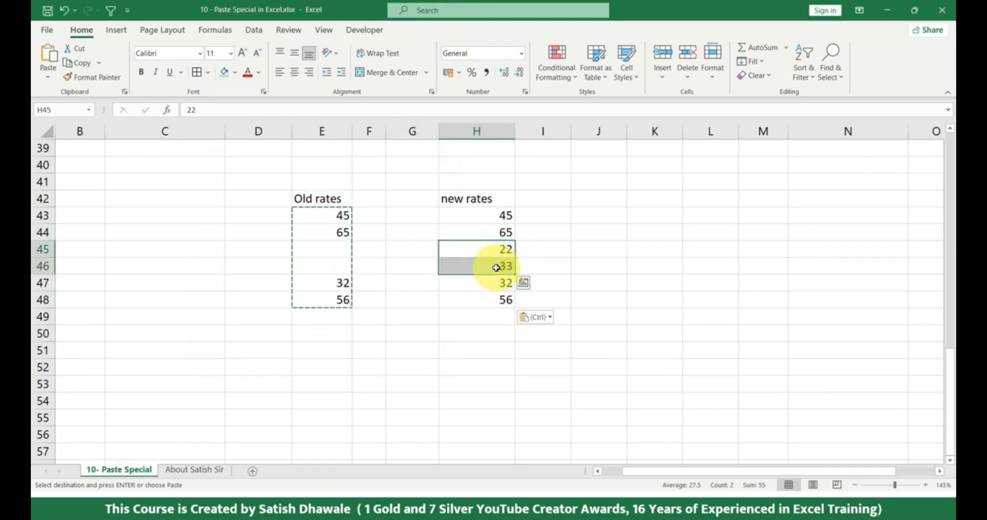
drag(502, 253, 304, 265)
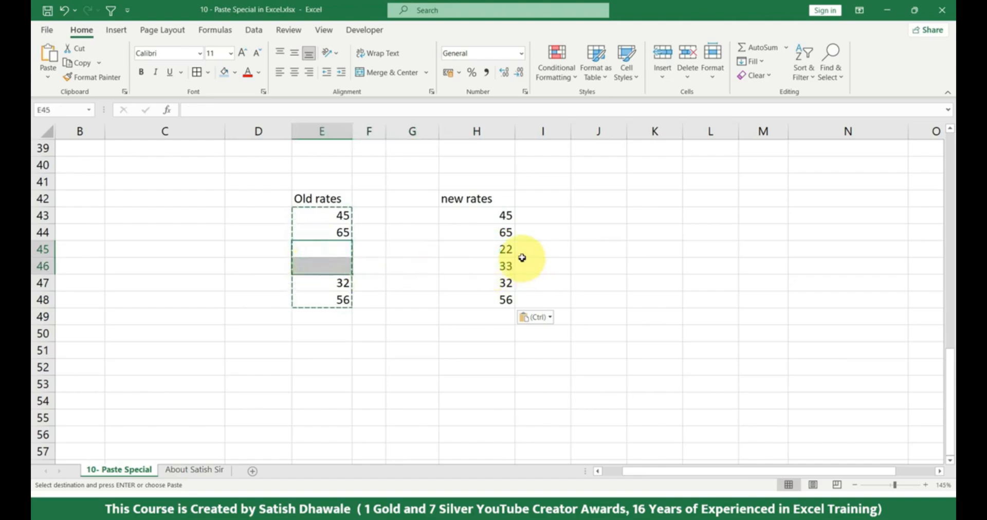
drag(504, 250, 498, 271)
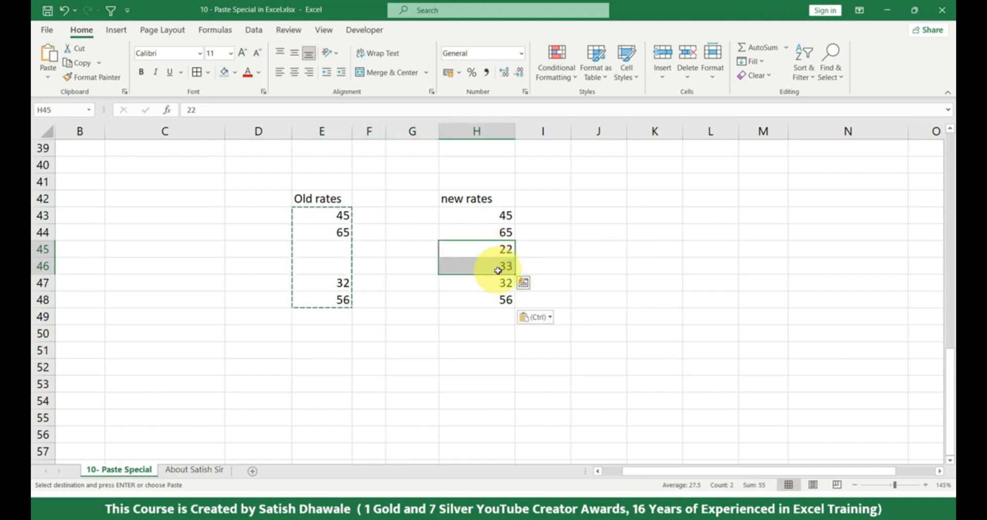